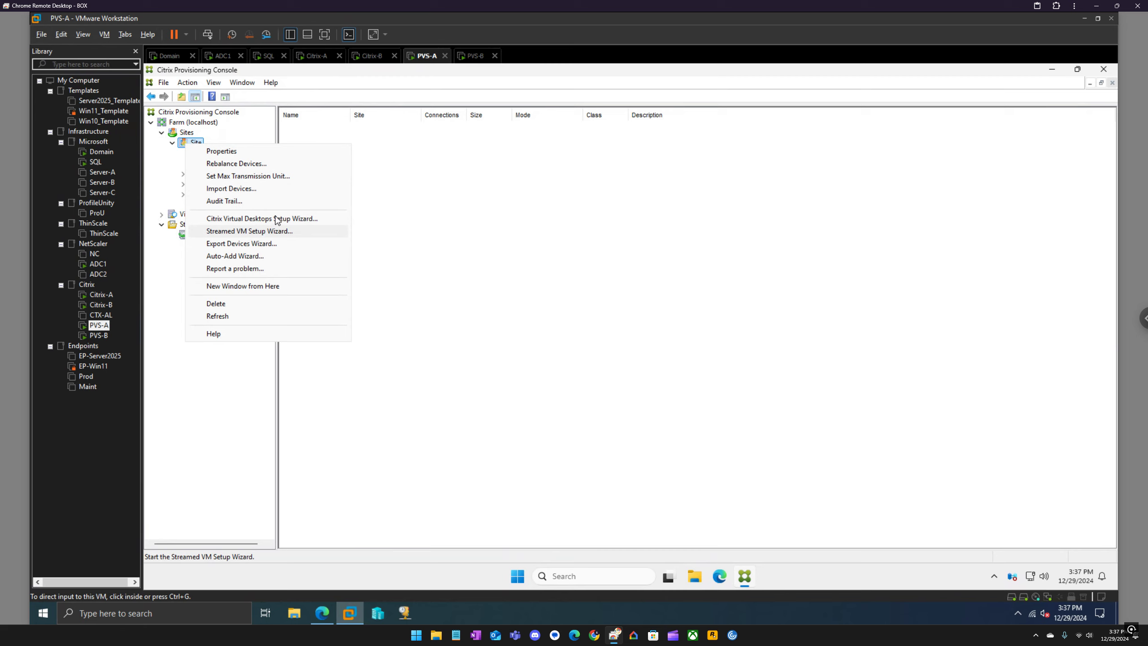
Switch to the DHCP console, maximize its window and widen the console tree.
left_click(398, 213)
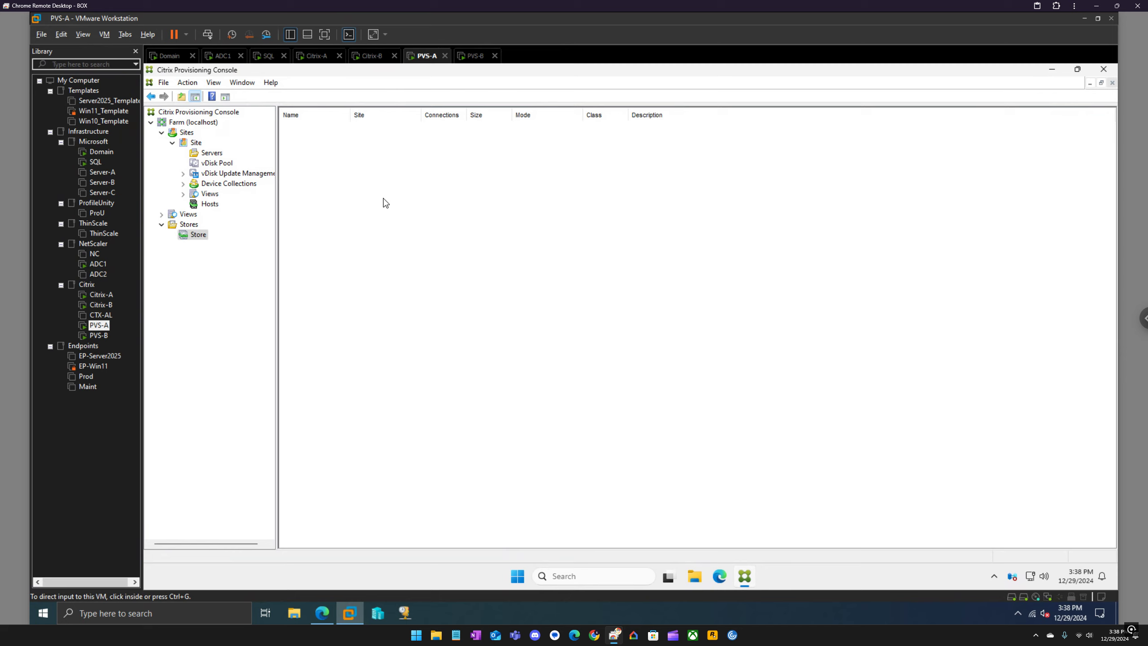
left_click(324, 612)
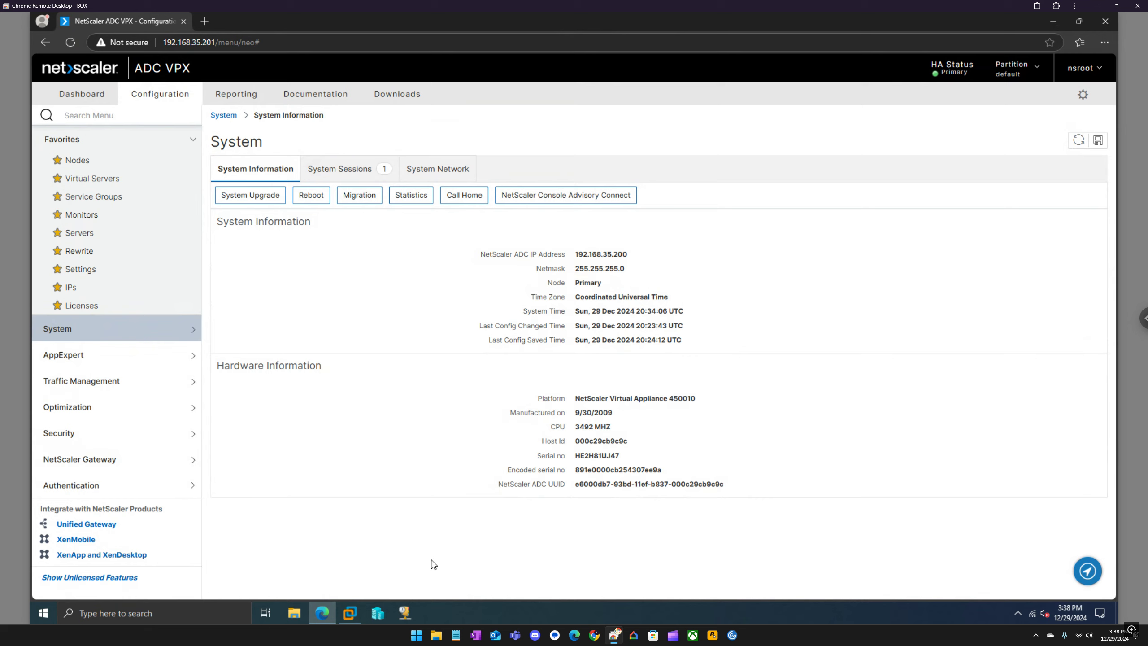
left_click(409, 613)
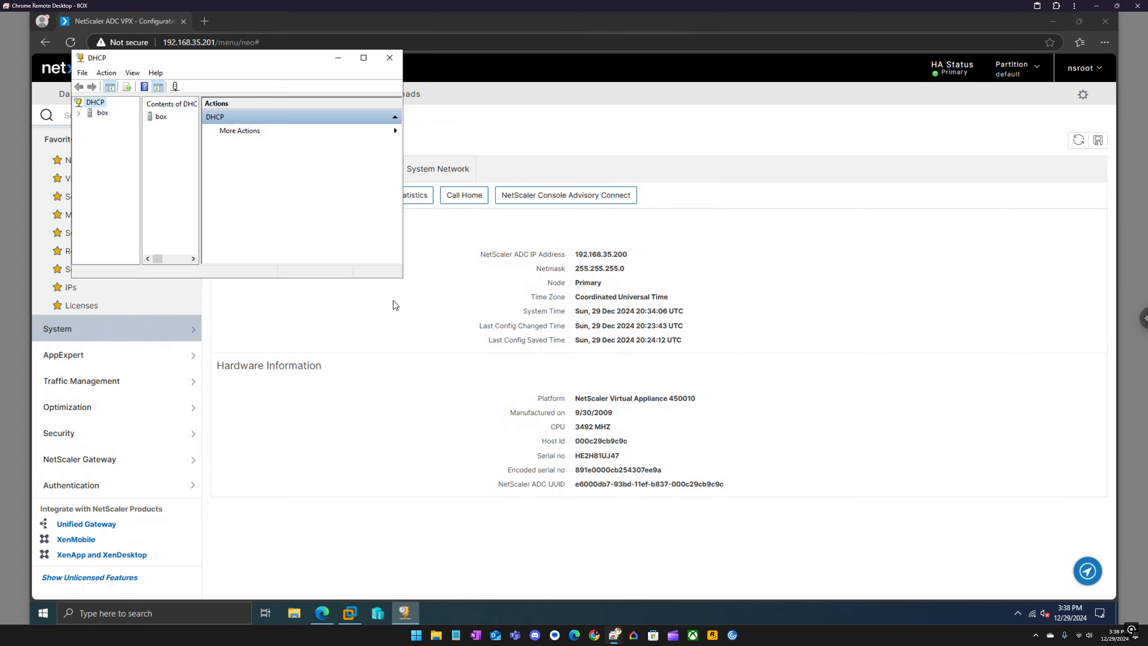
left_click(363, 59)
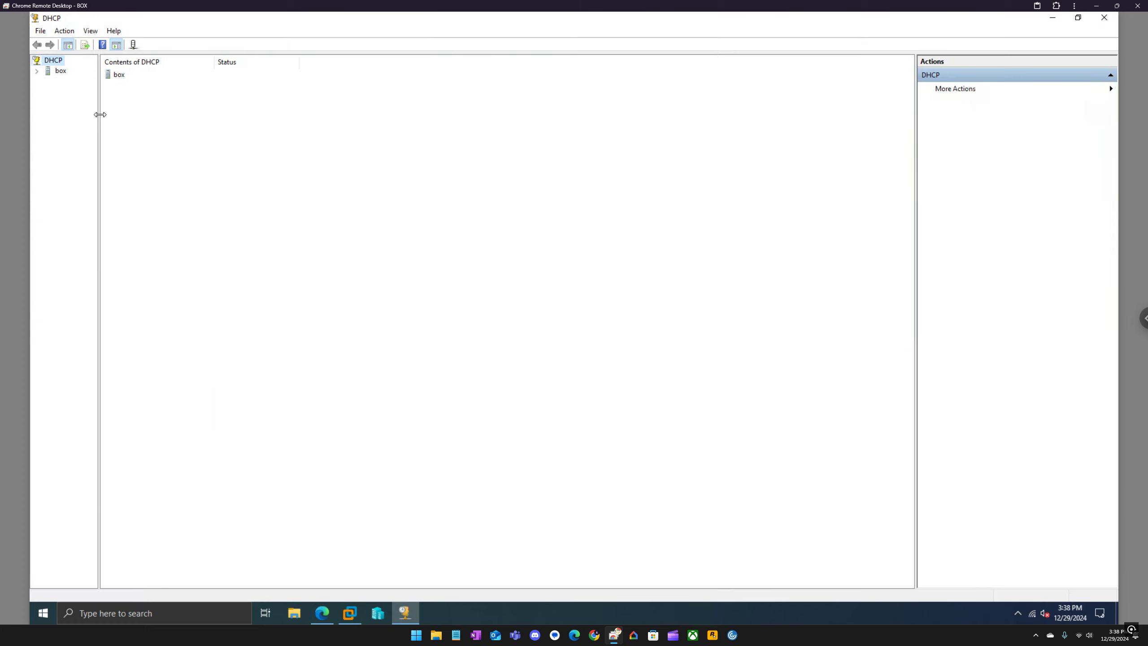
left_click_drag(98, 115, 136, 125)
Expand the box server and its IPv4 node, and select Server Options.
left_click(60, 72)
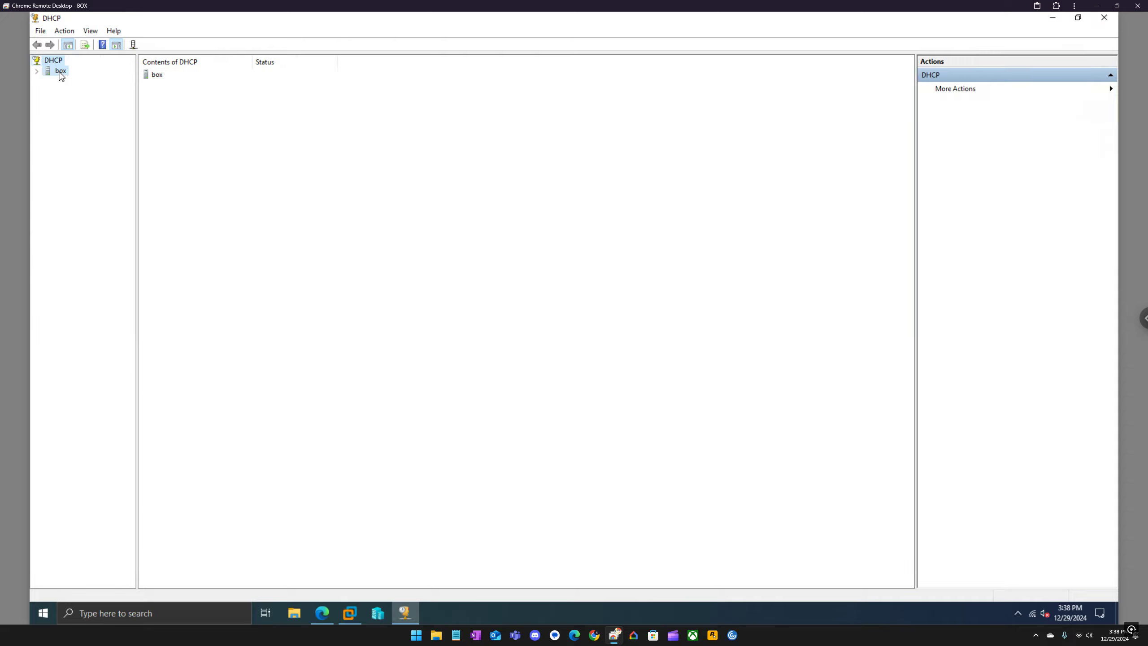
double_click(61, 72)
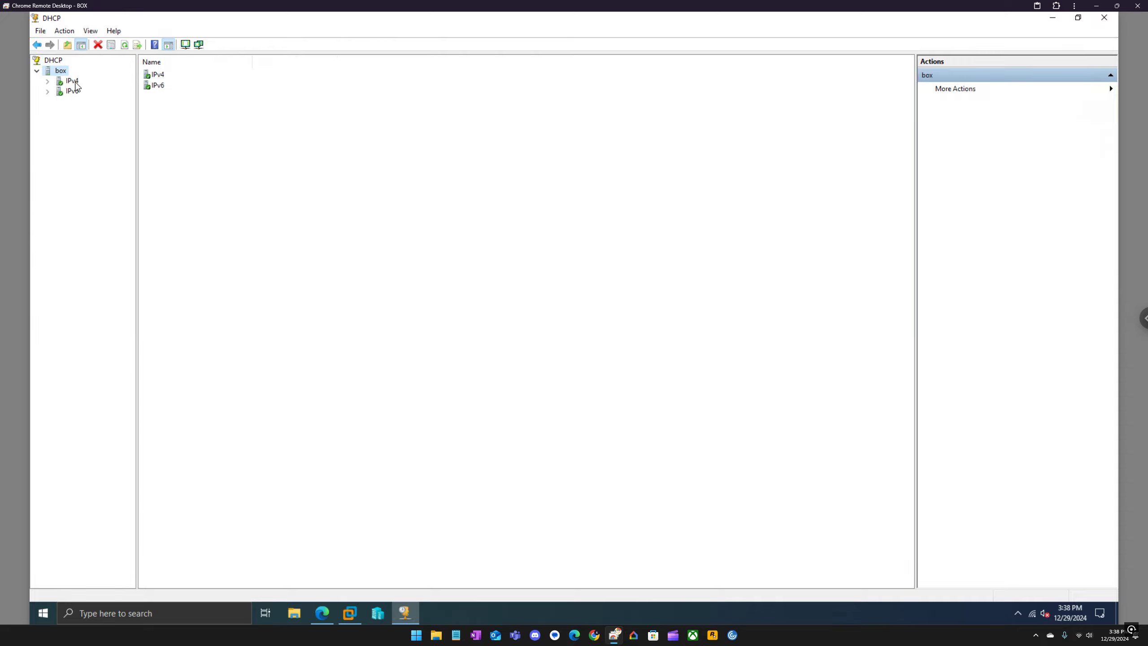
left_click(74, 84)
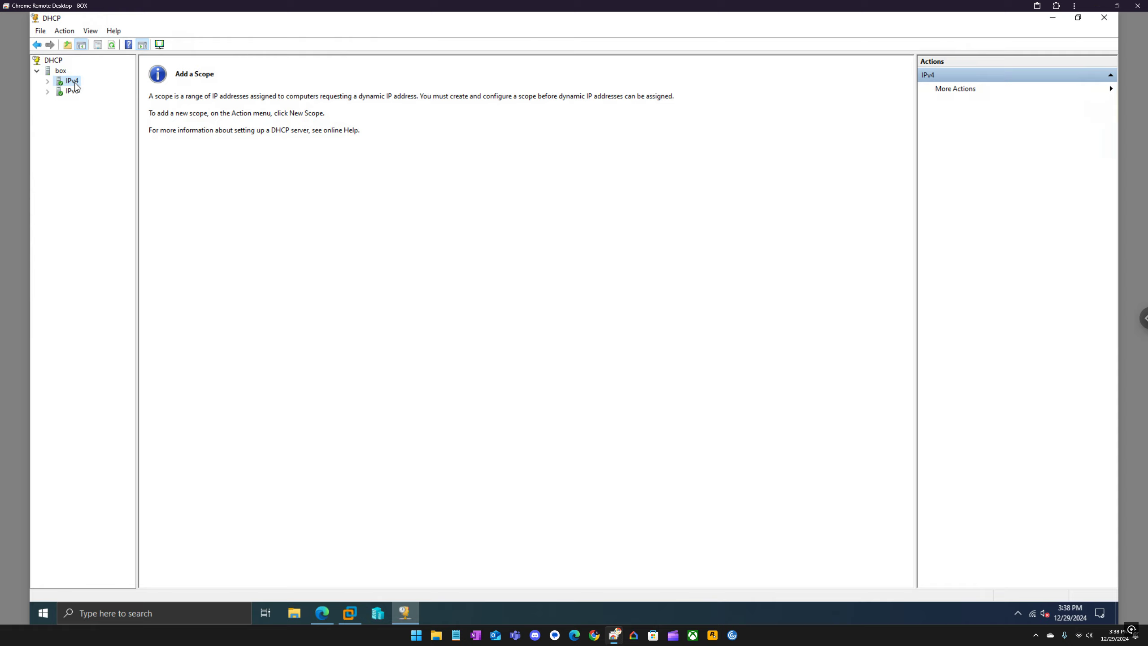
double_click(74, 85)
left_click(83, 93)
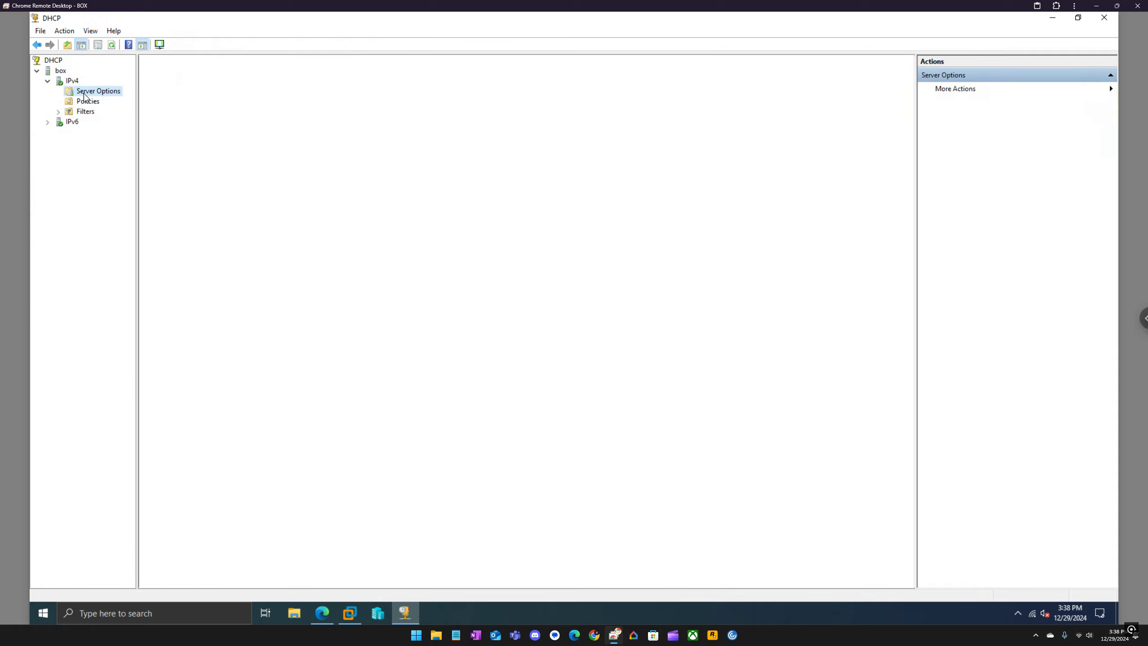
Enable the IPv4 server options 066 Boot Server Host Name and 067 Bootfile Name.
right_click(84, 93)
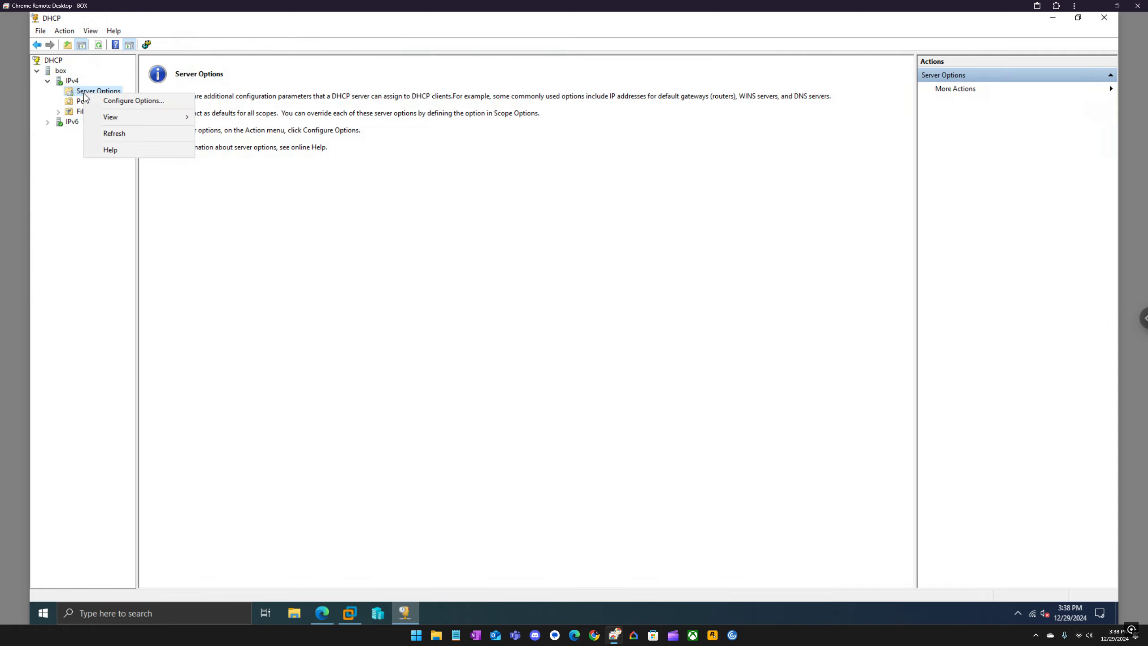
left_click(109, 101)
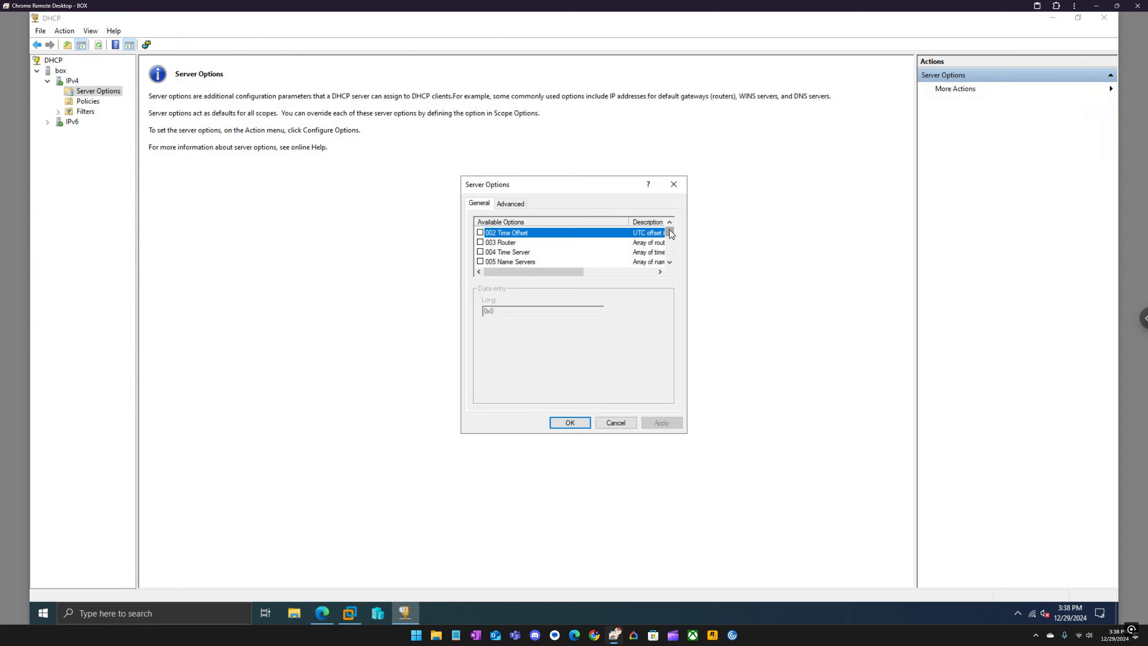
left_click_drag(671, 233, 673, 254)
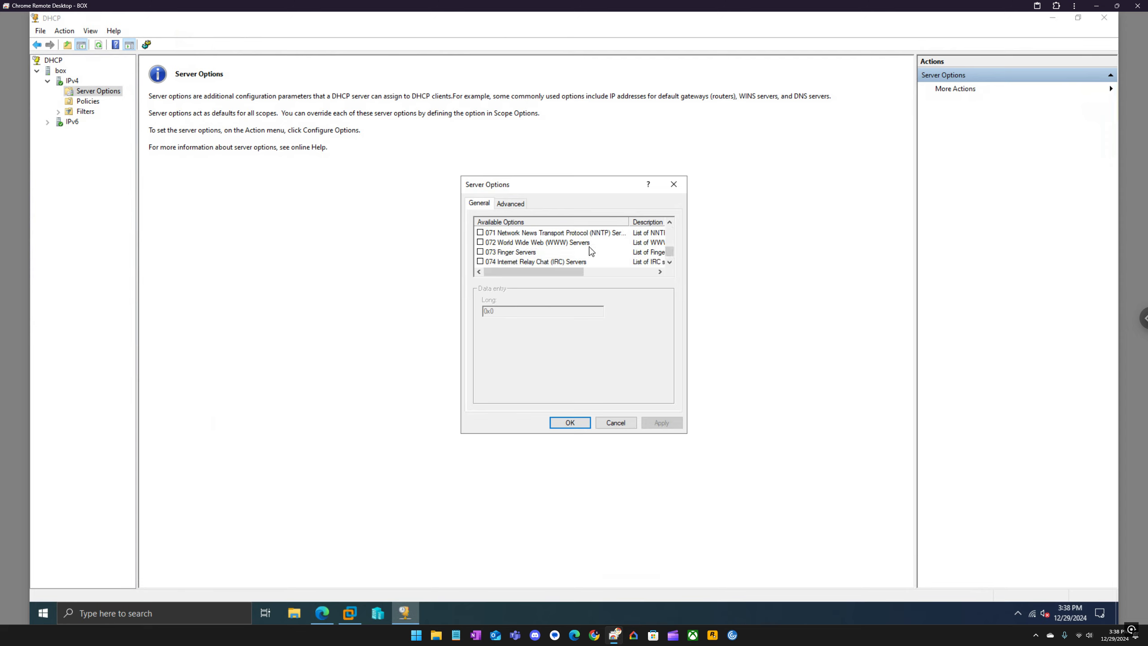
scroll(586, 252, "up", 2)
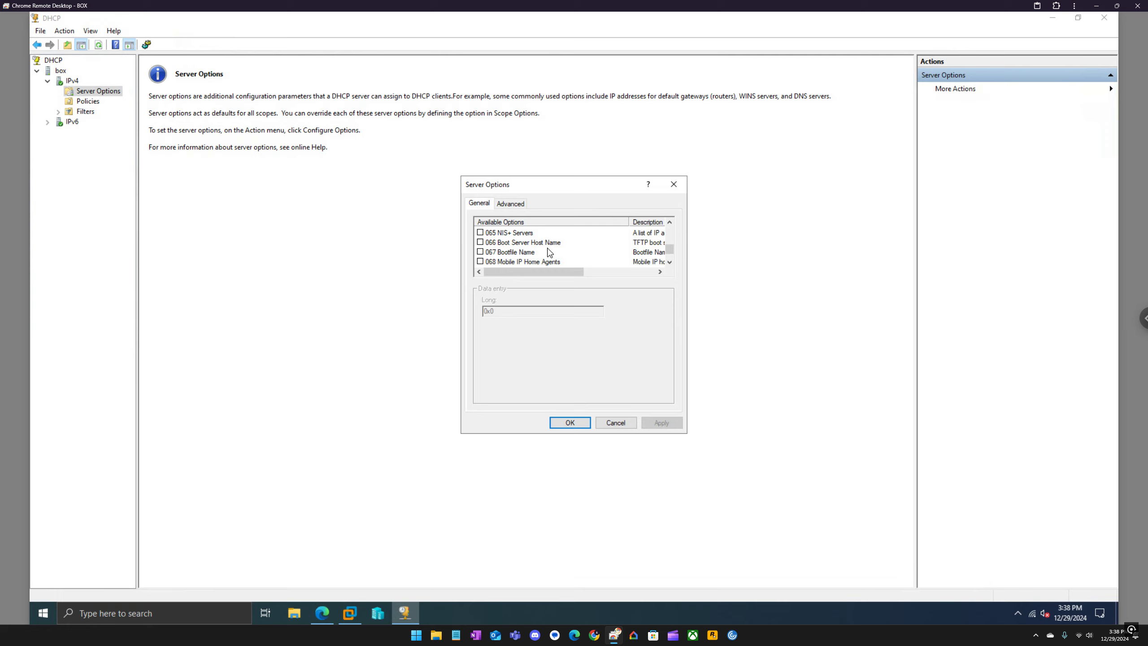
left_click(543, 244)
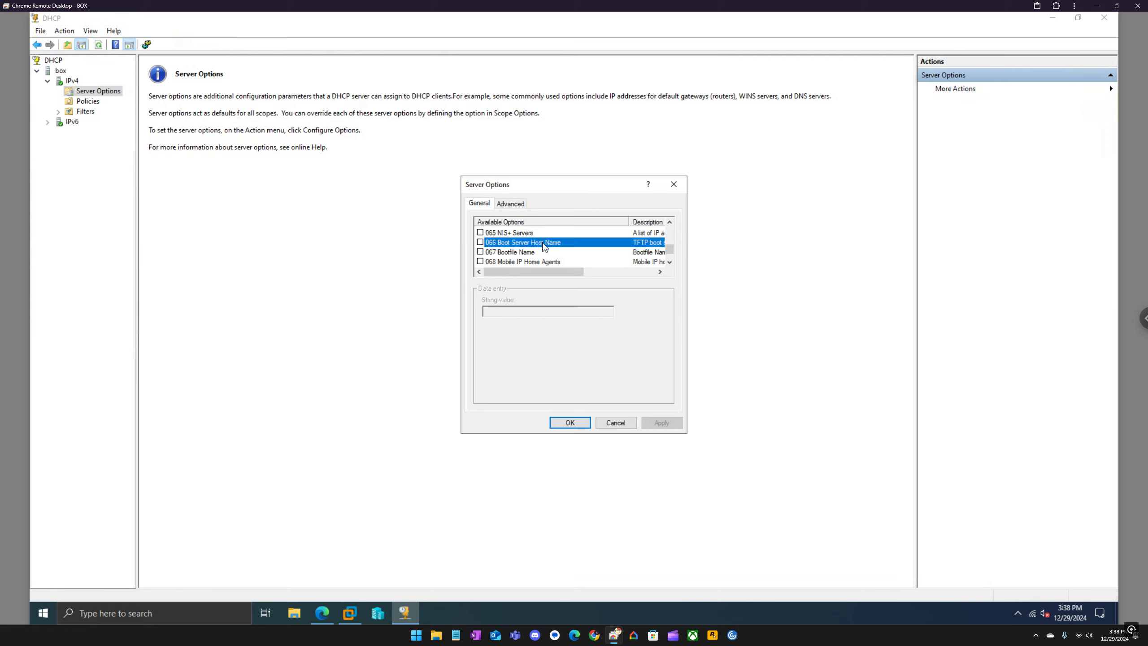
left_click(480, 243)
left_click(480, 252)
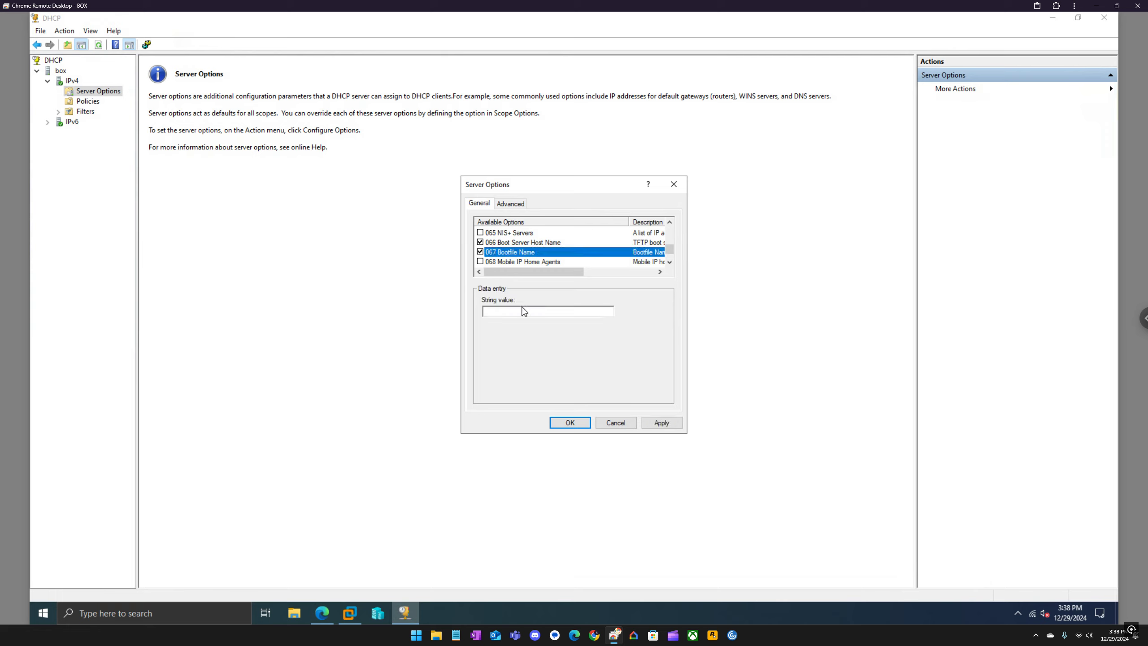
left_click(570, 422)
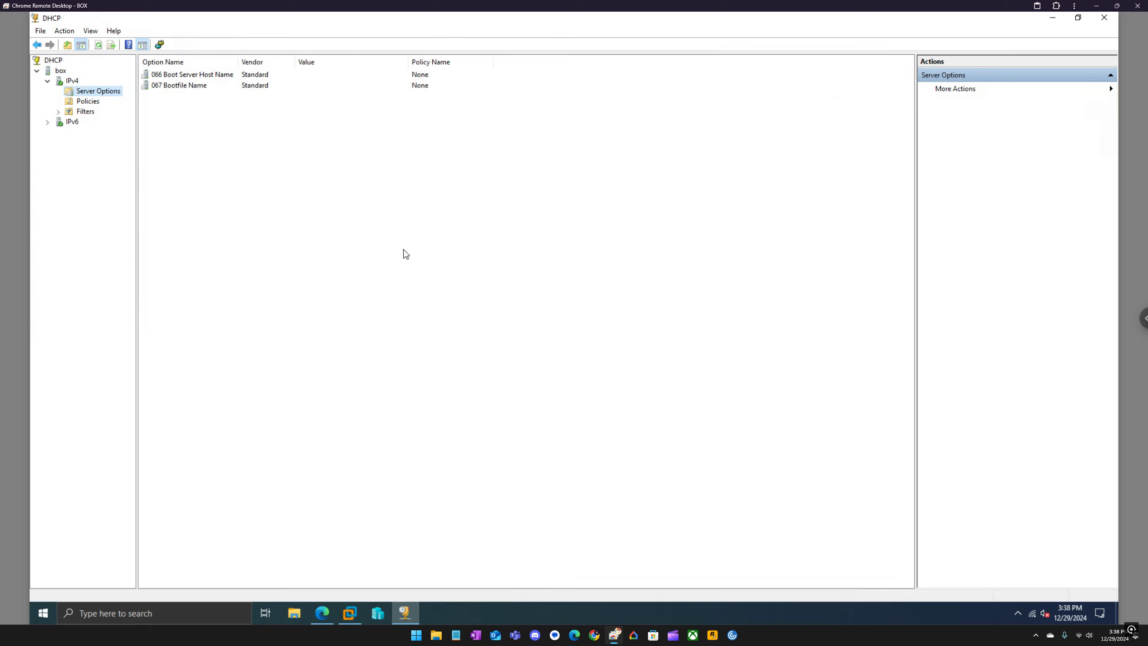
Switch to the PVS-A virtual machine and open C:\ProgramData\Citrix\Provisioning Services\Tftpboot in File Explorer.
double_click(199, 86)
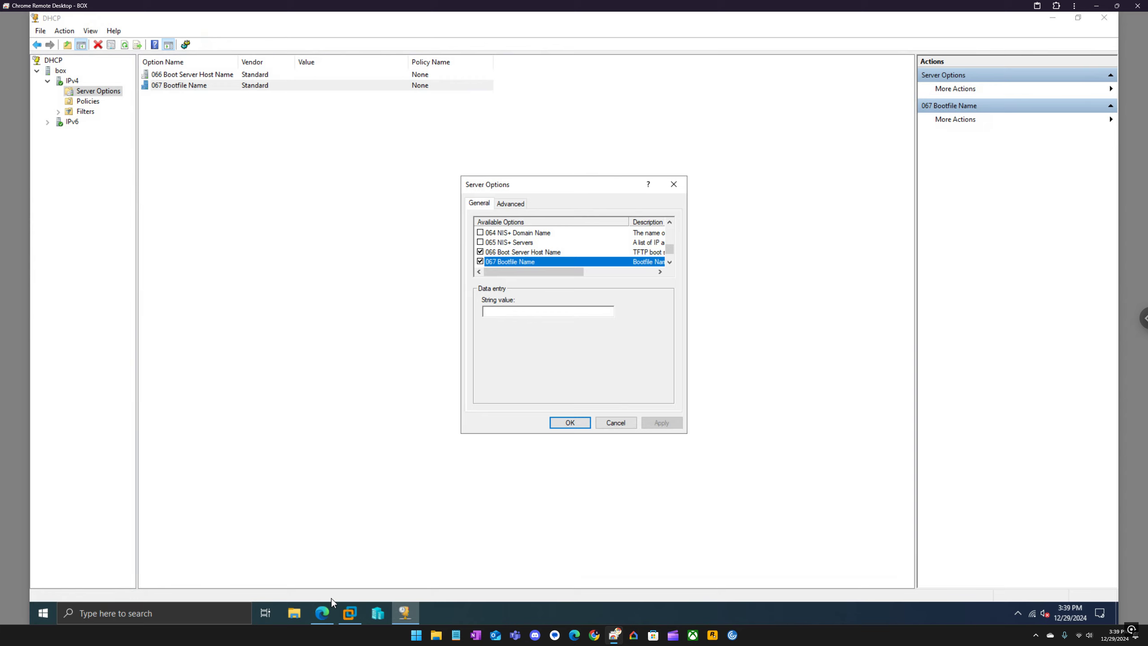
left_click(349, 613)
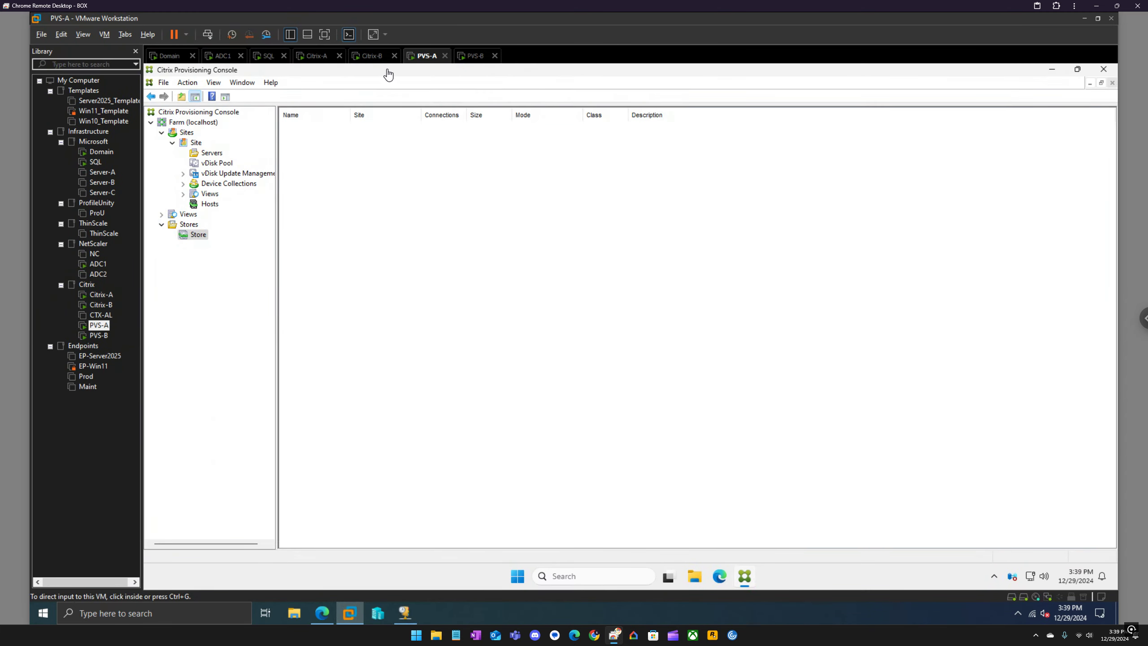
left_click(696, 578)
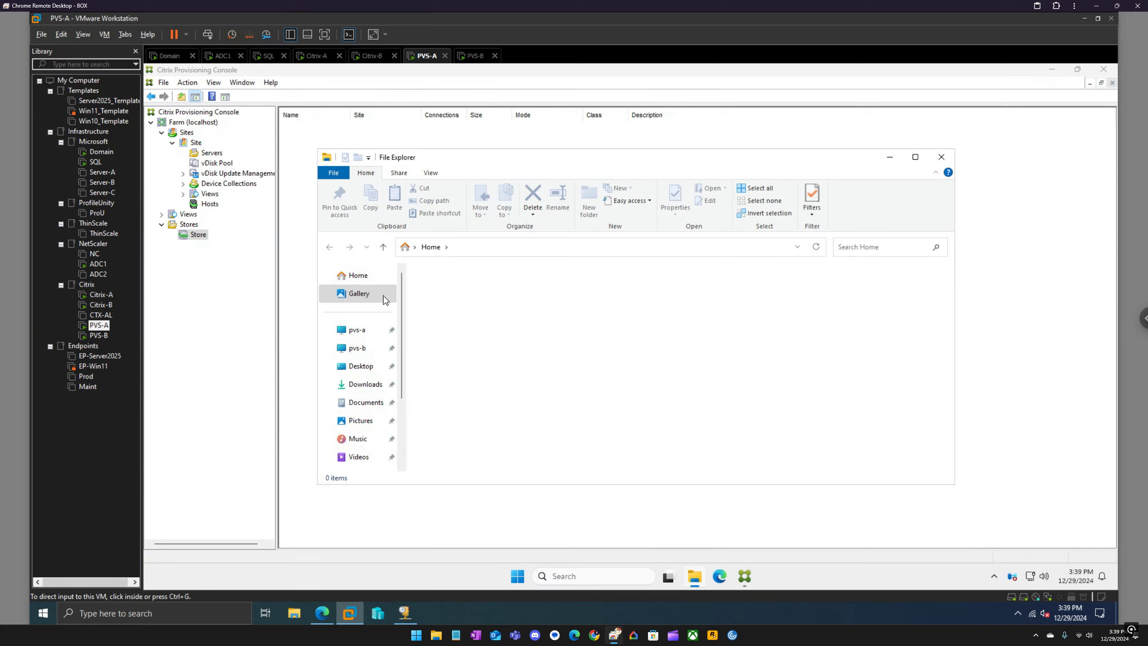
scroll(360, 351, "down", 2)
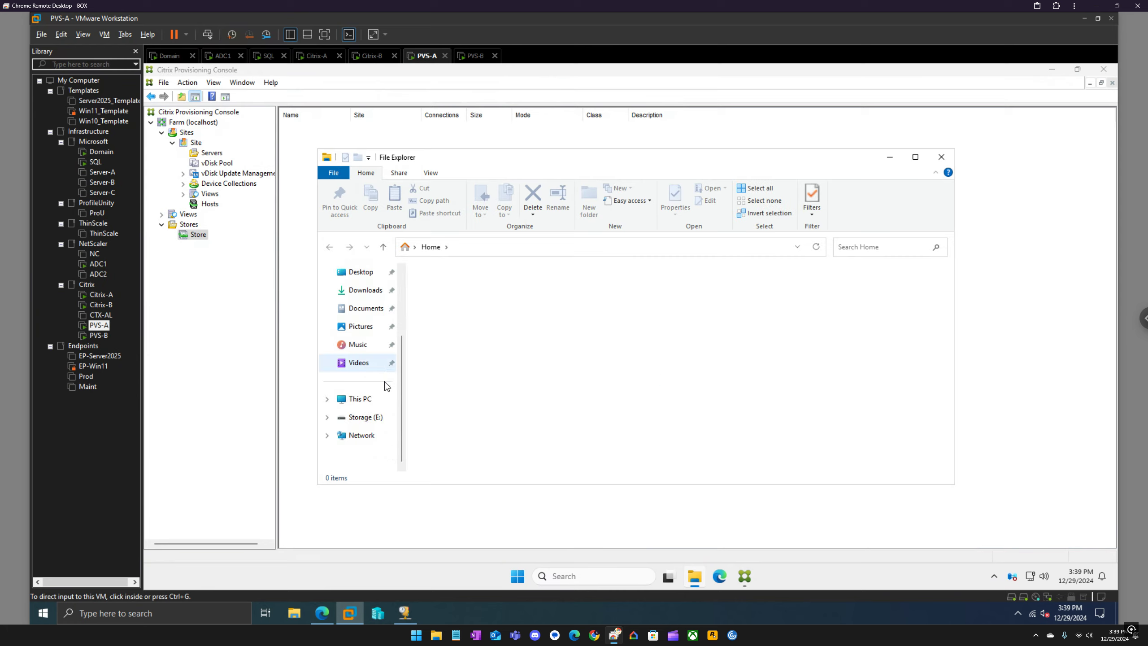
left_click(362, 399)
double_click(477, 301)
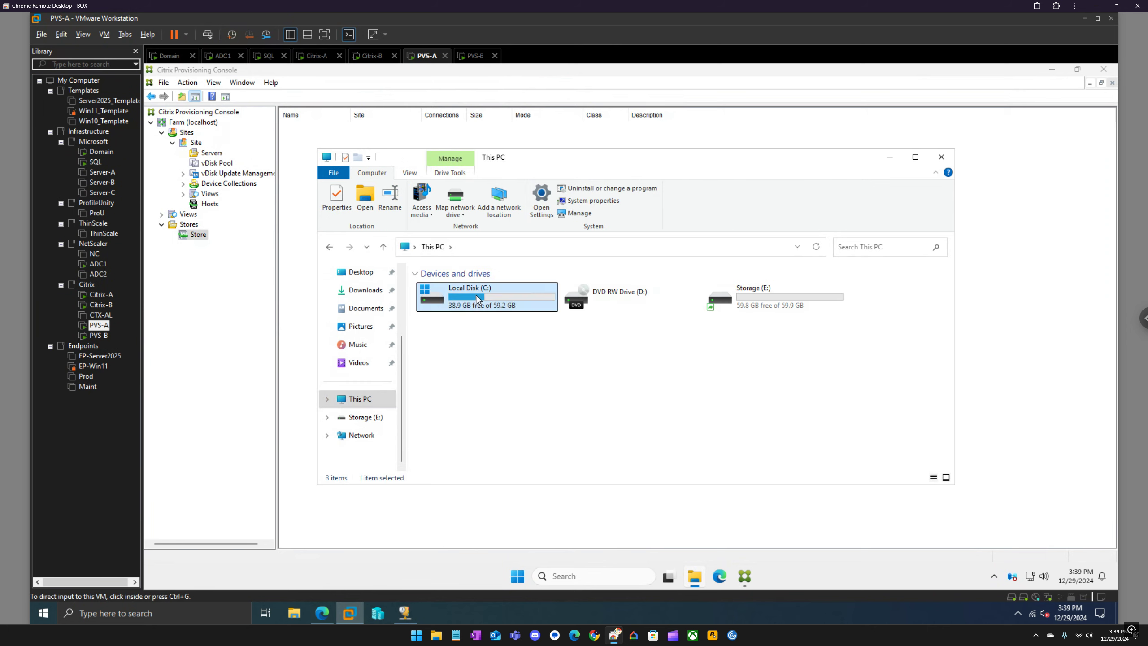
double_click(453, 338)
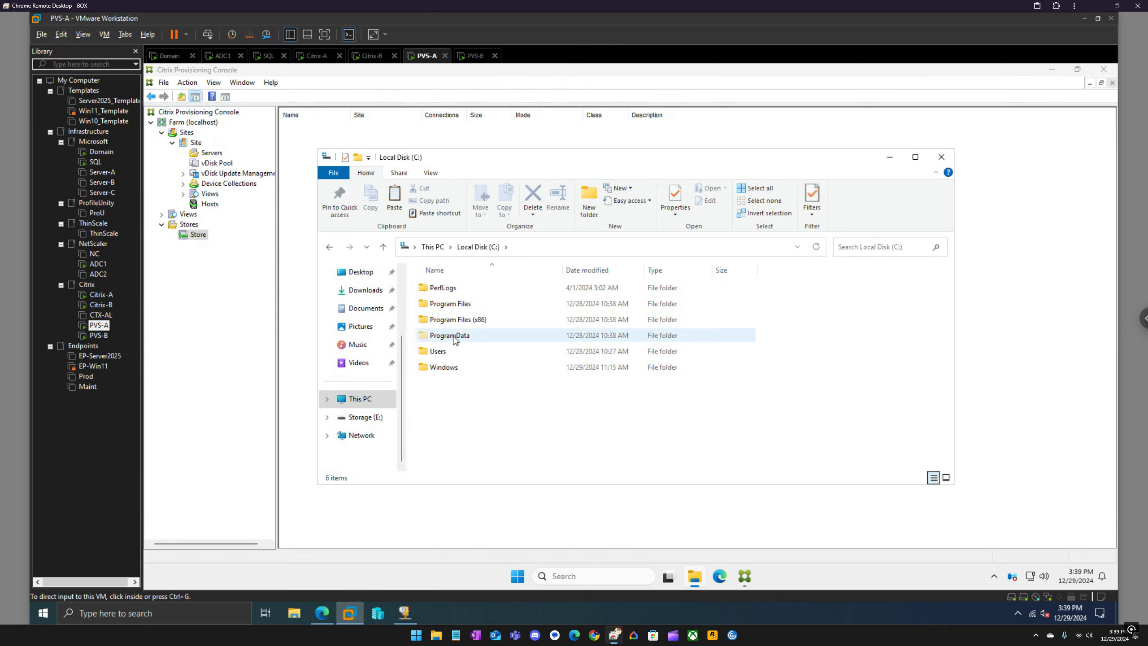
double_click(454, 288)
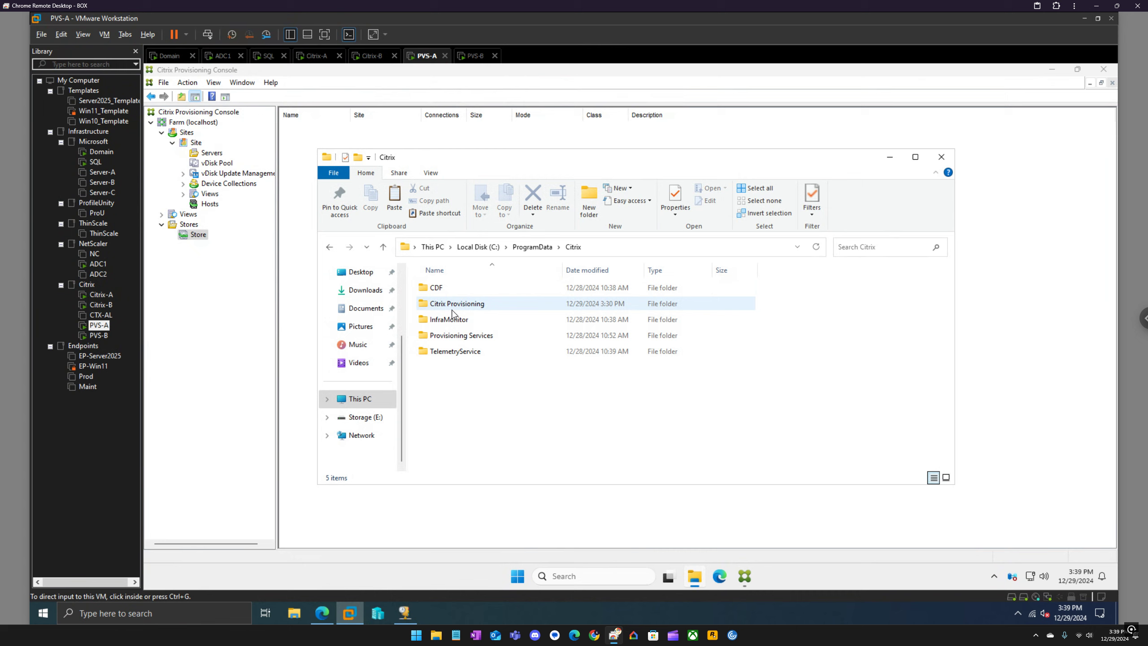
double_click(454, 337)
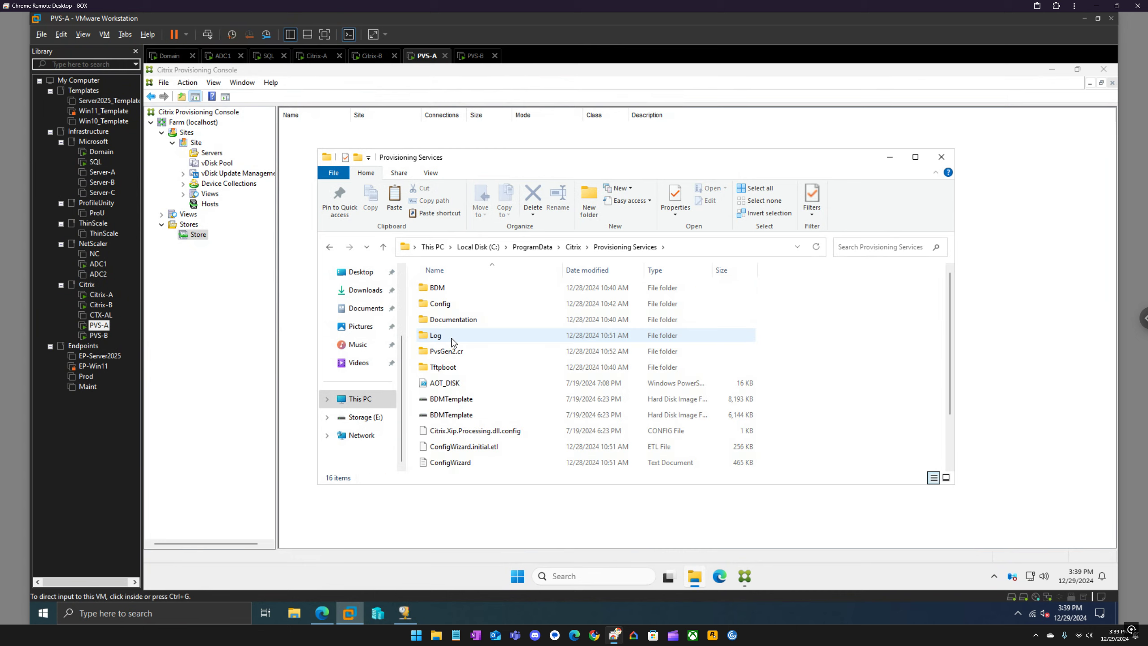
double_click(454, 367)
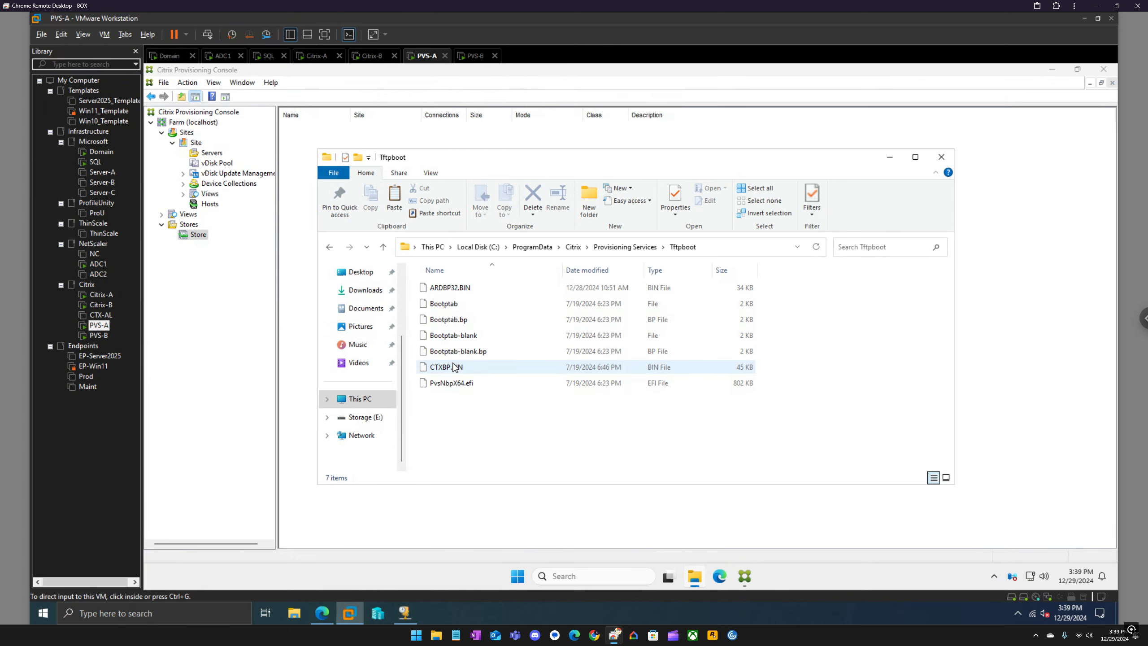
Copy the full file name of ARDBP32.BIN, including its extension.
right_click(445, 288)
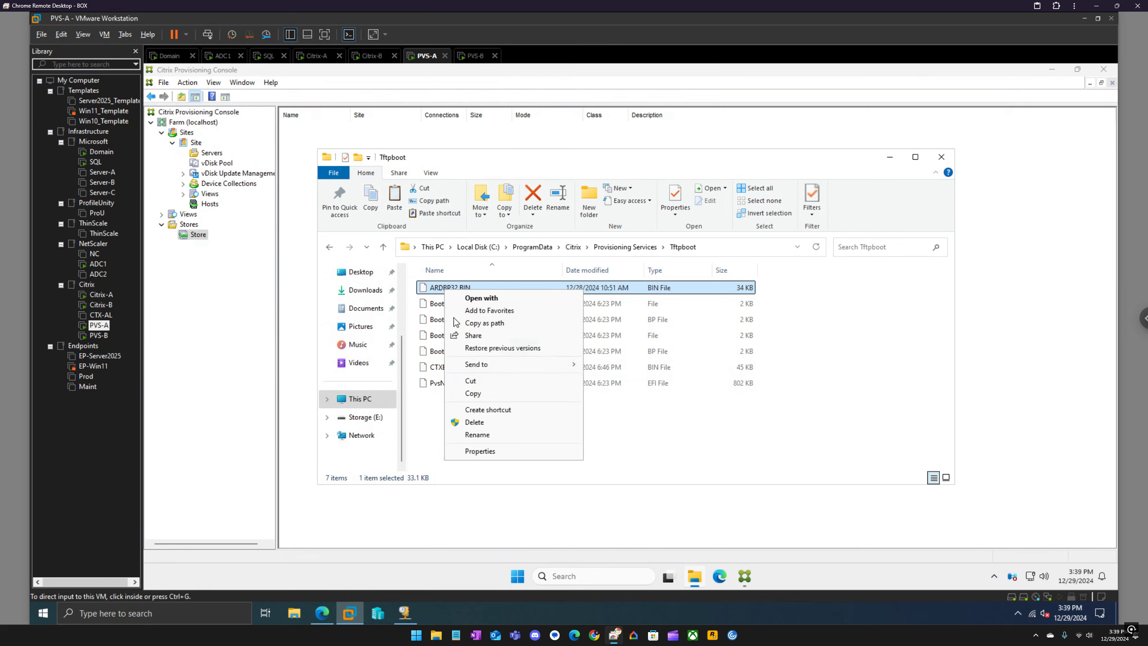
left_click(477, 434)
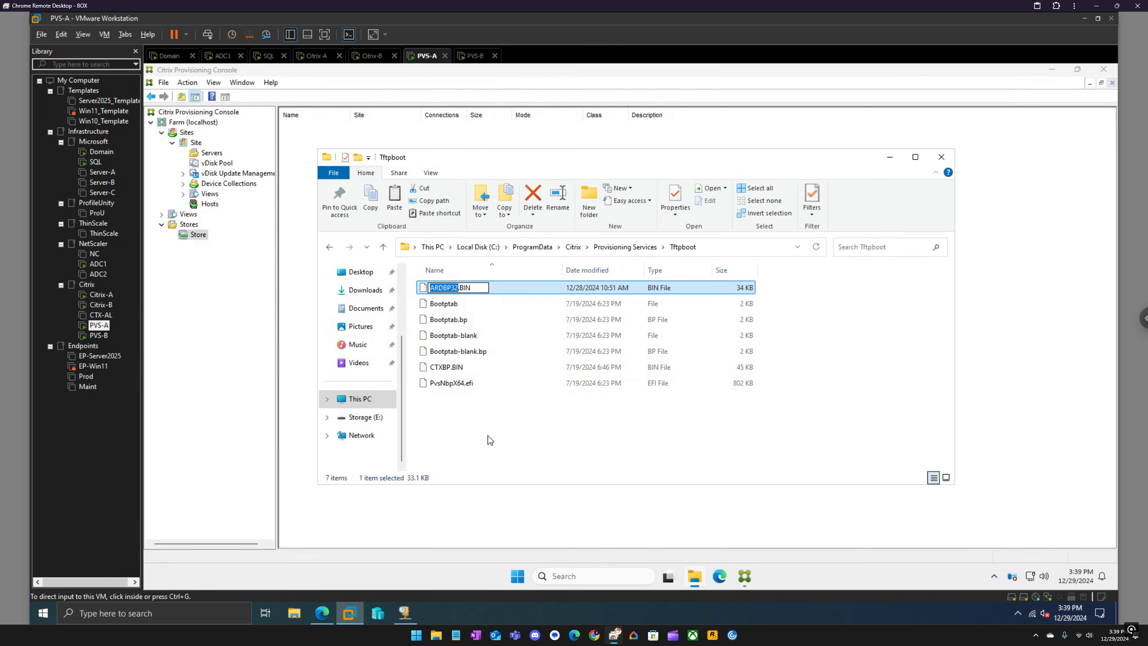
key("ctrl+a")
key("ctrl+c")
Switch to the DHCP console and enter ARDBP32.BIN as the string value of option 067 Bootfile Name.
left_click(407, 608)
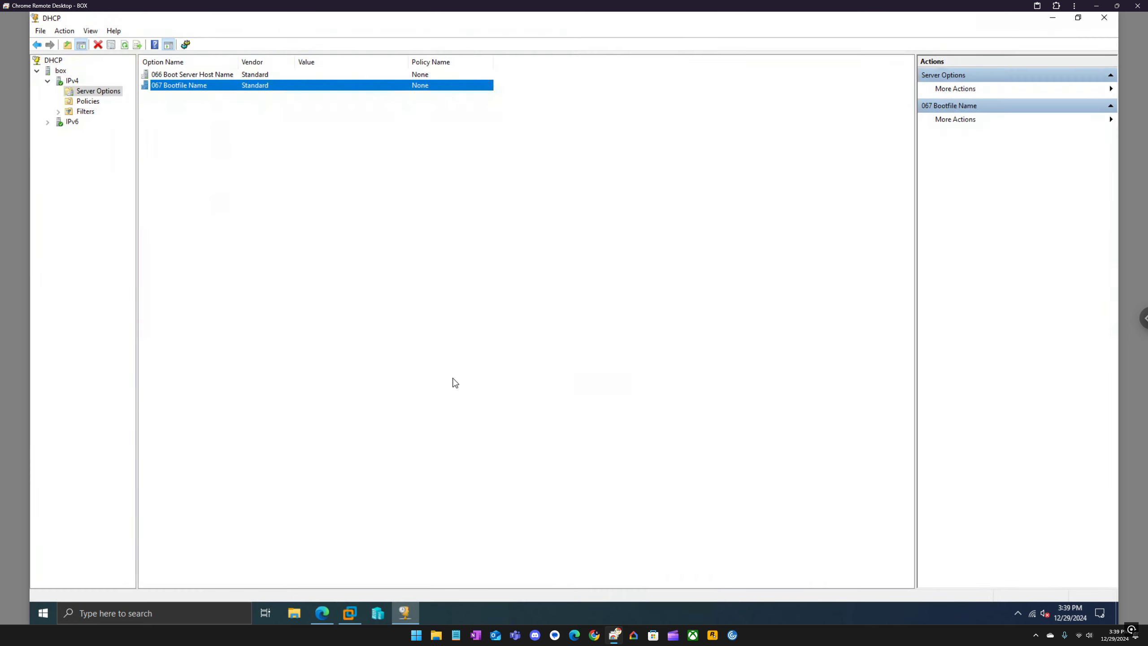
double_click(233, 90)
left_click(521, 312)
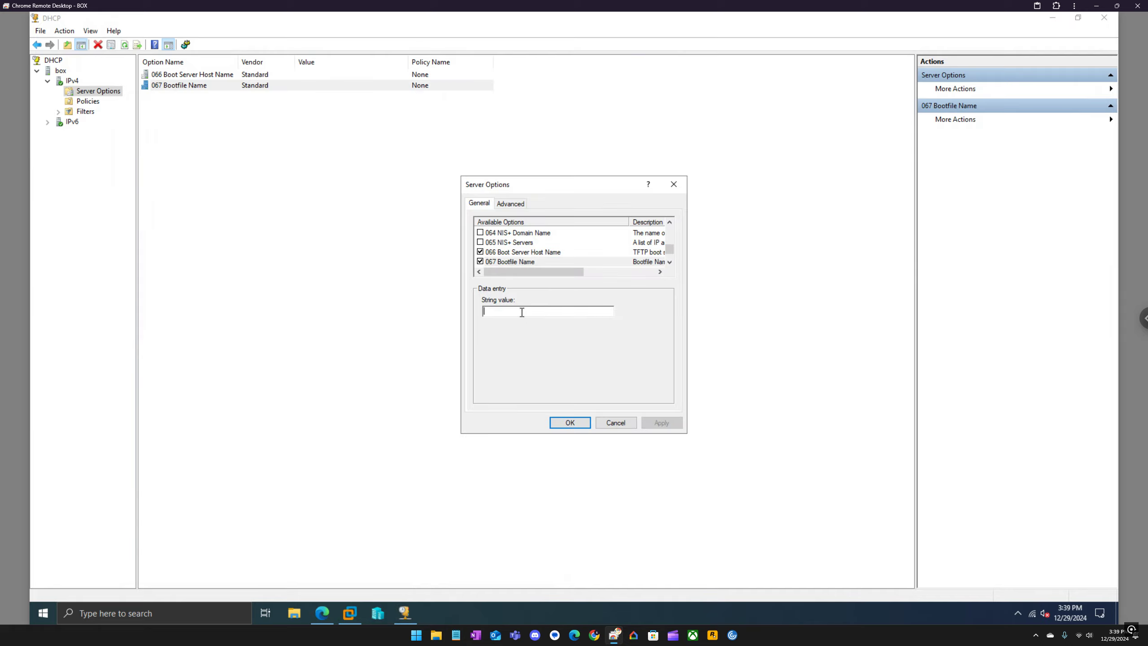
type("ARP")
left_click(350, 613)
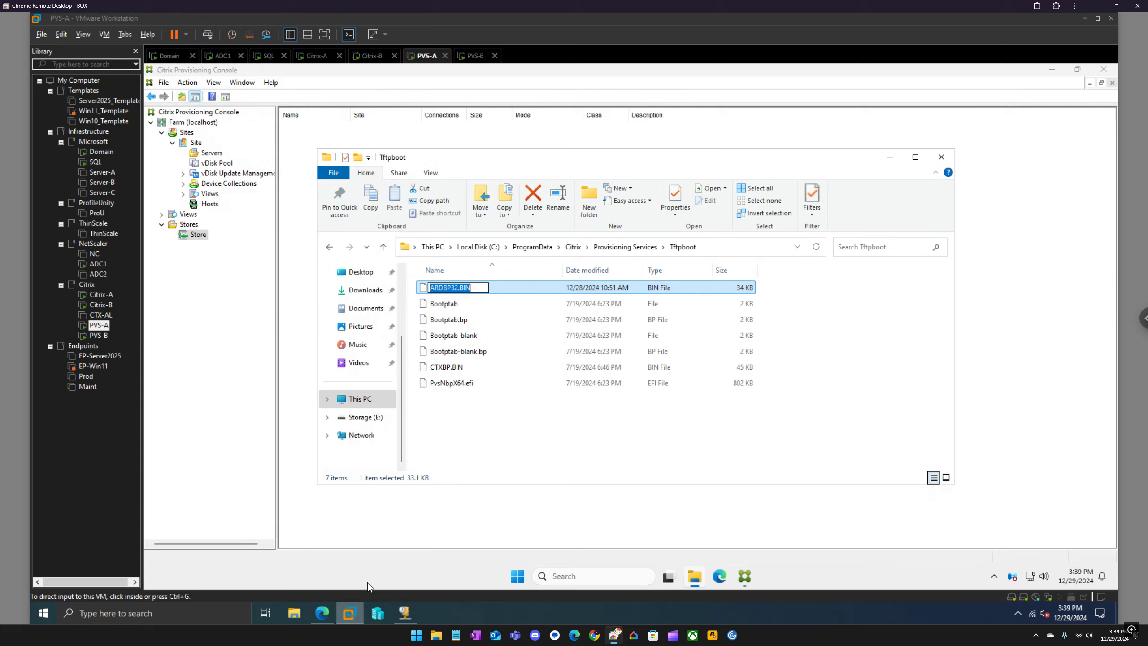
left_click(404, 613)
type("RP")
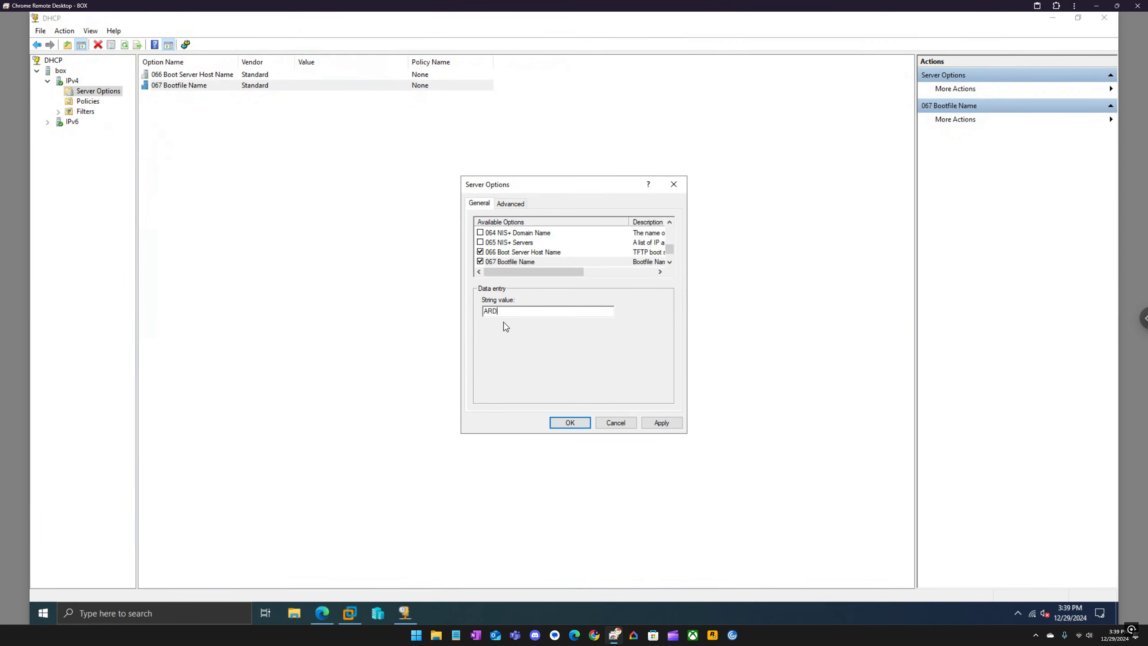
left_click(350, 612)
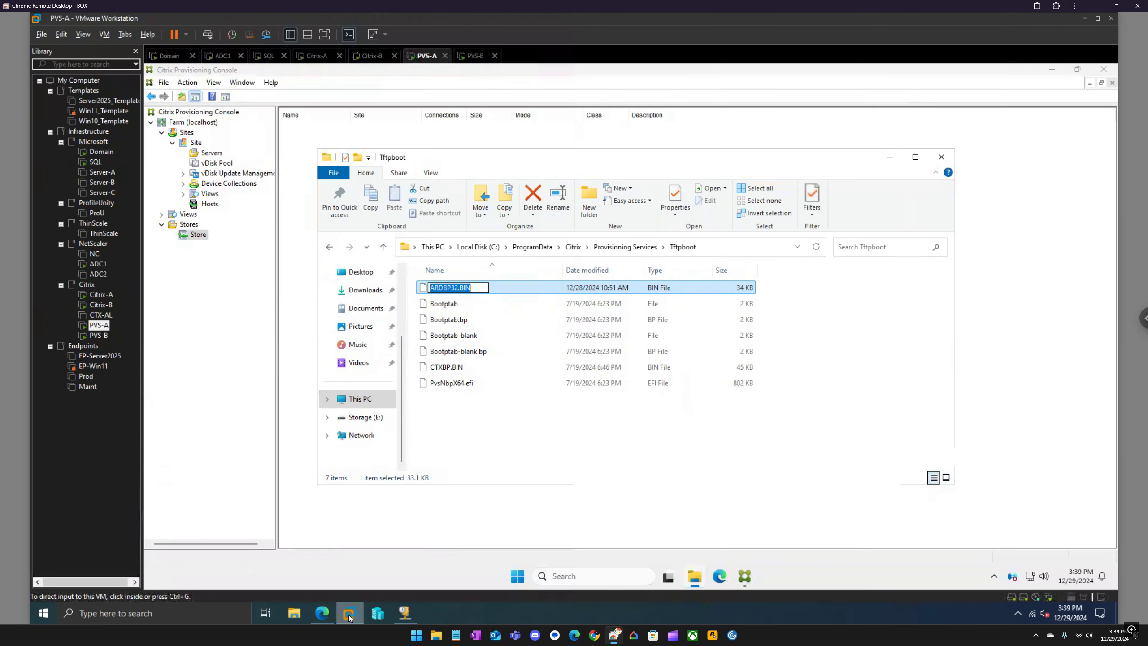
left_click(350, 618)
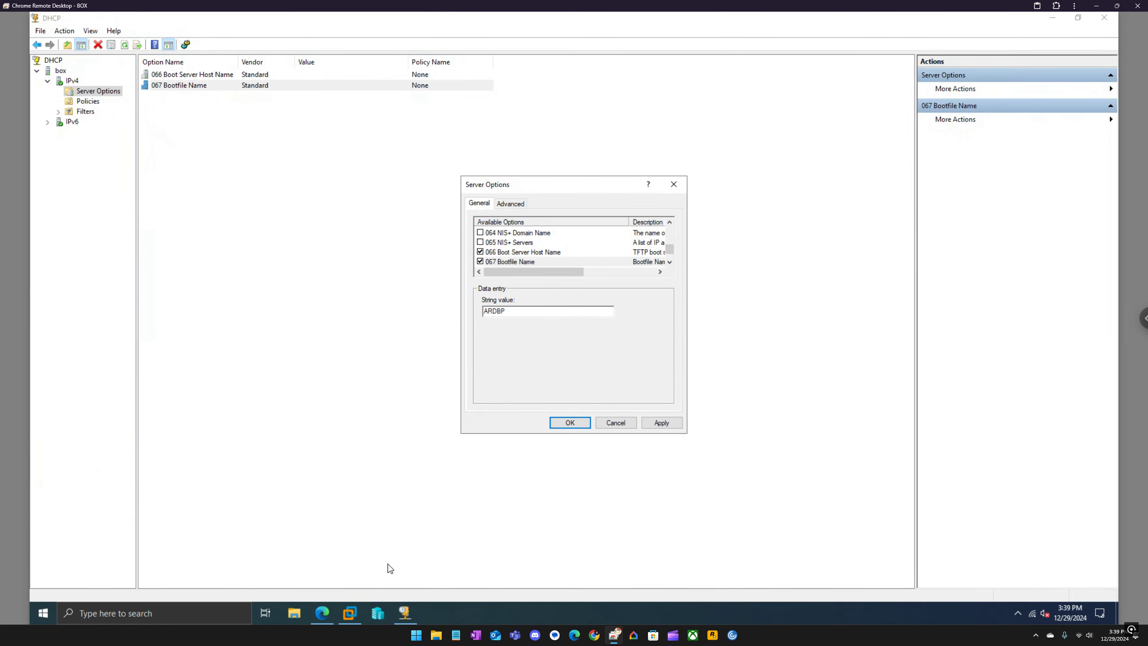
left_click(349, 613)
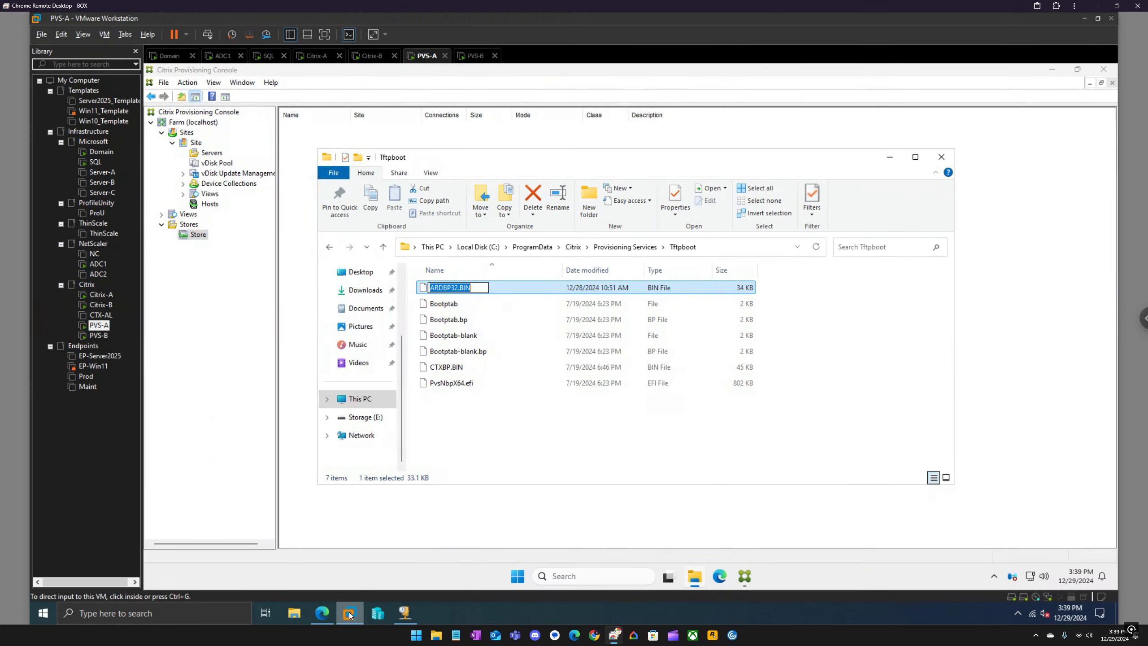
left_click(350, 614)
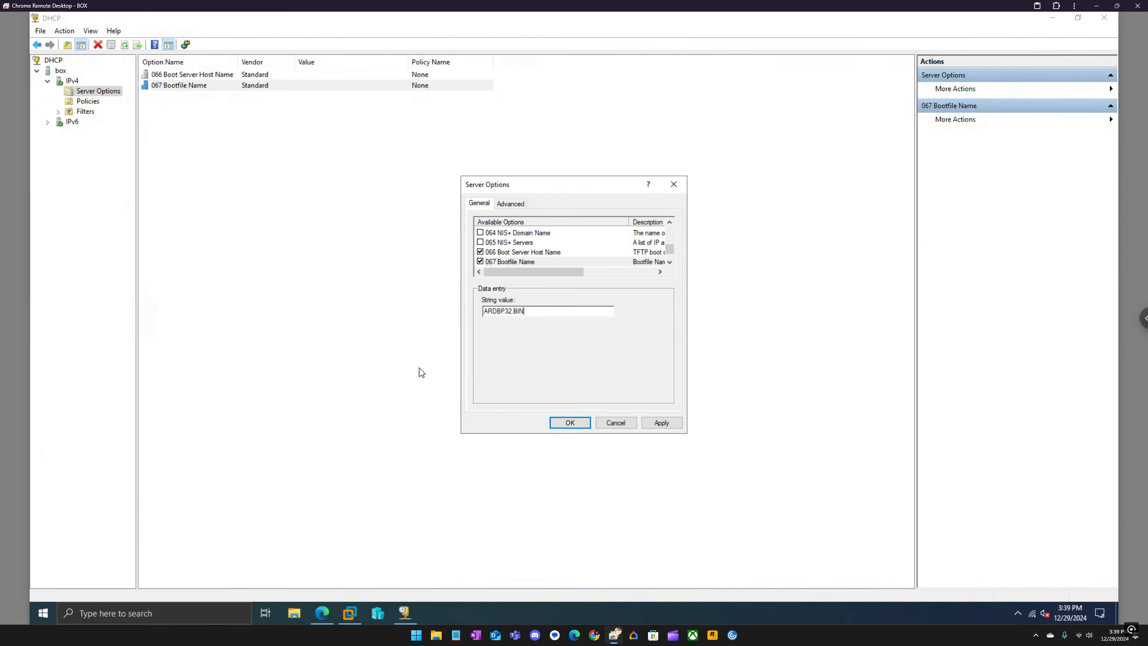
Check the entered bootfile name against the file in PVS-A's Tftpboot folder and apply option 067.
left_click(354, 615)
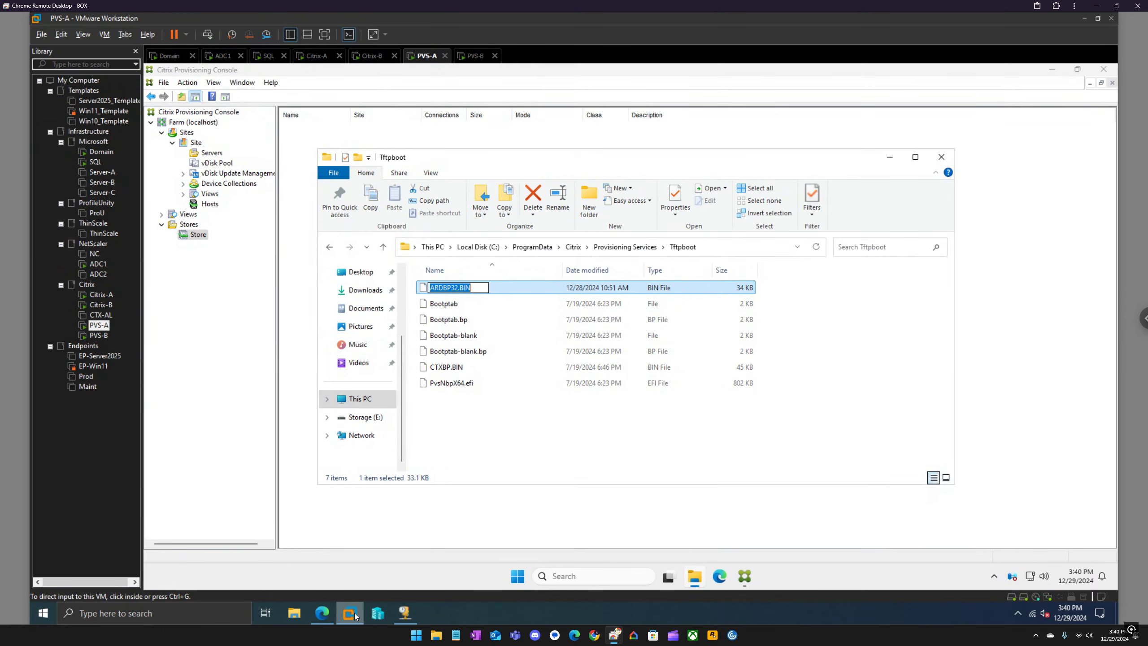
left_click(354, 615)
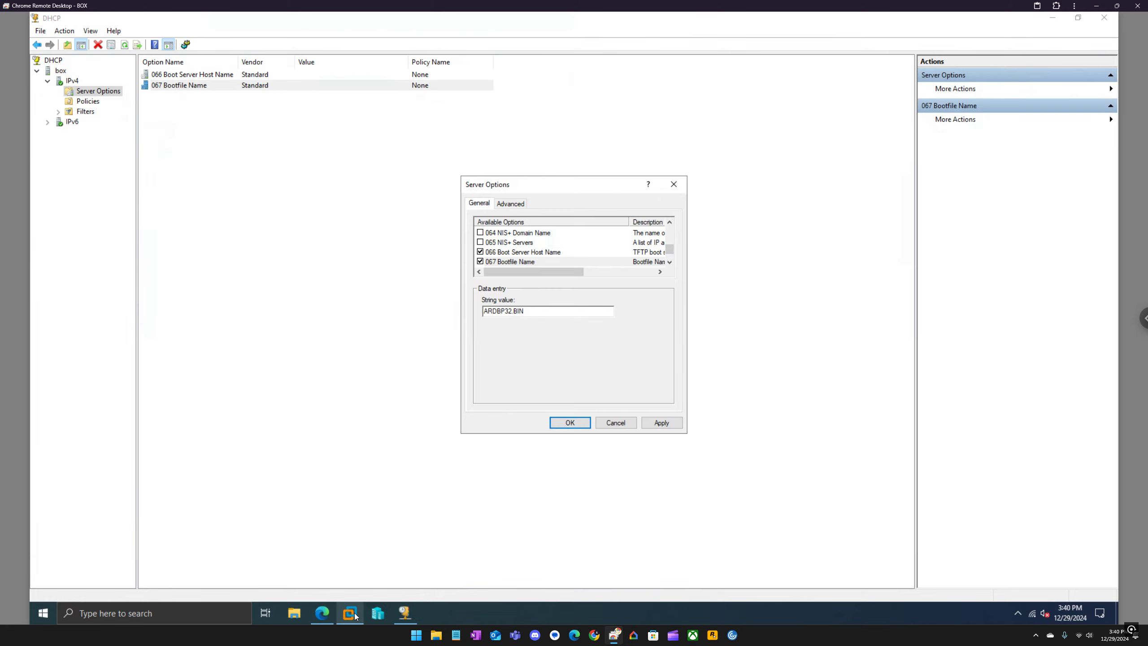
left_click(354, 615)
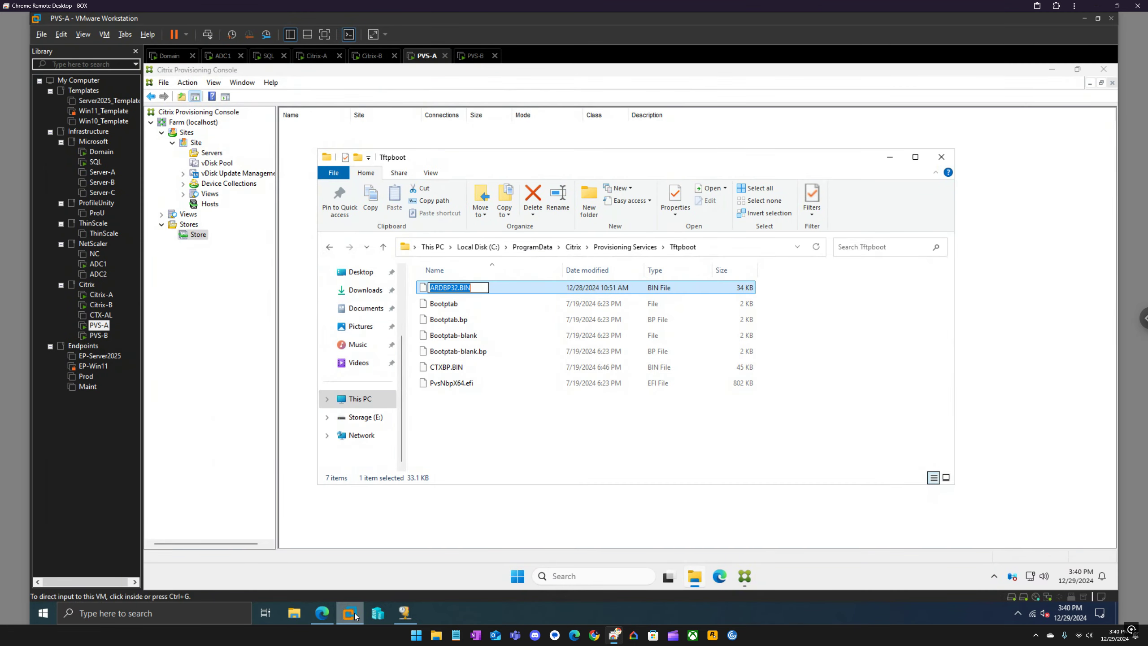
left_click(355, 615)
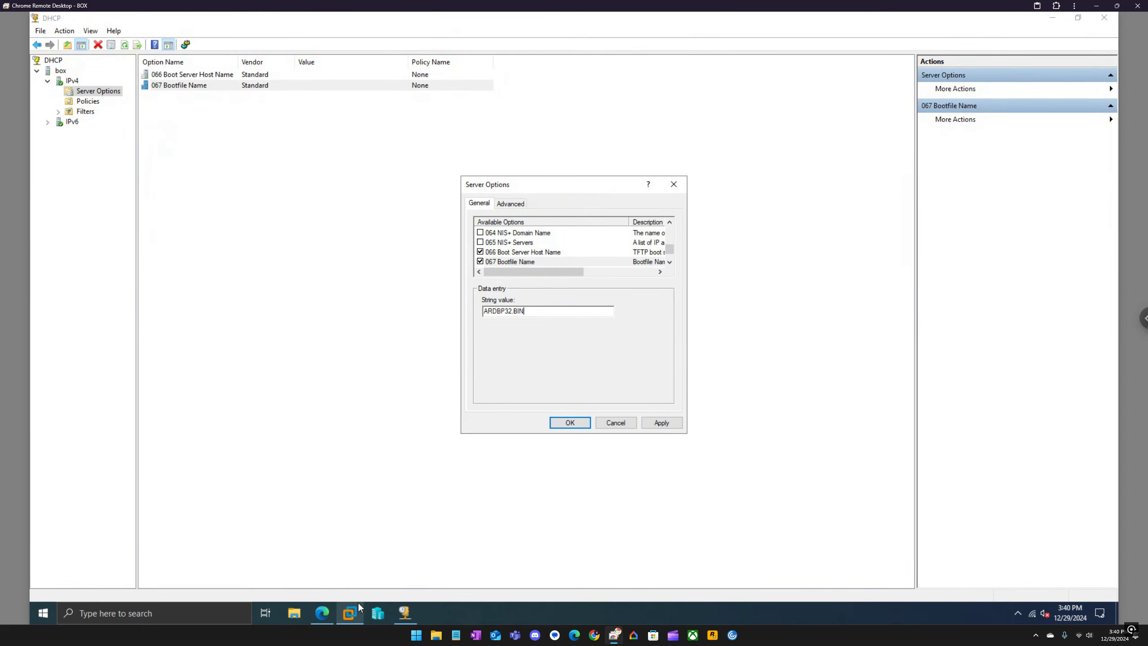
left_click(662, 422)
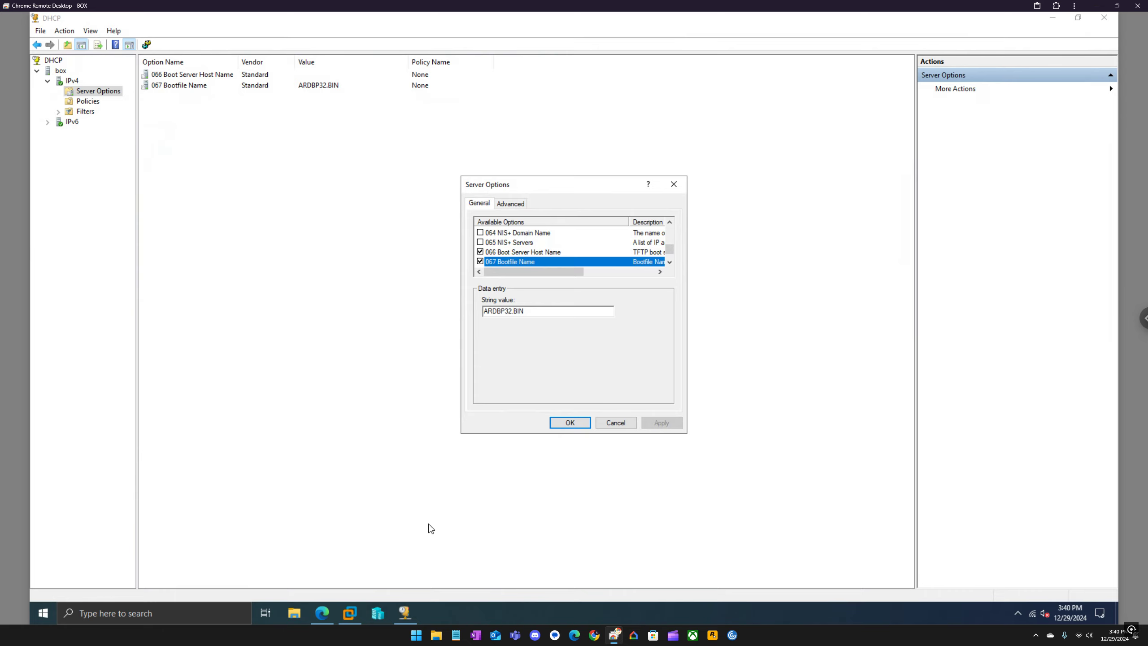
Return to the PVS-A virtual machine, leave the file name editing of ARDBP32.BIN and close the Tftpboot folder window.
left_click(354, 611)
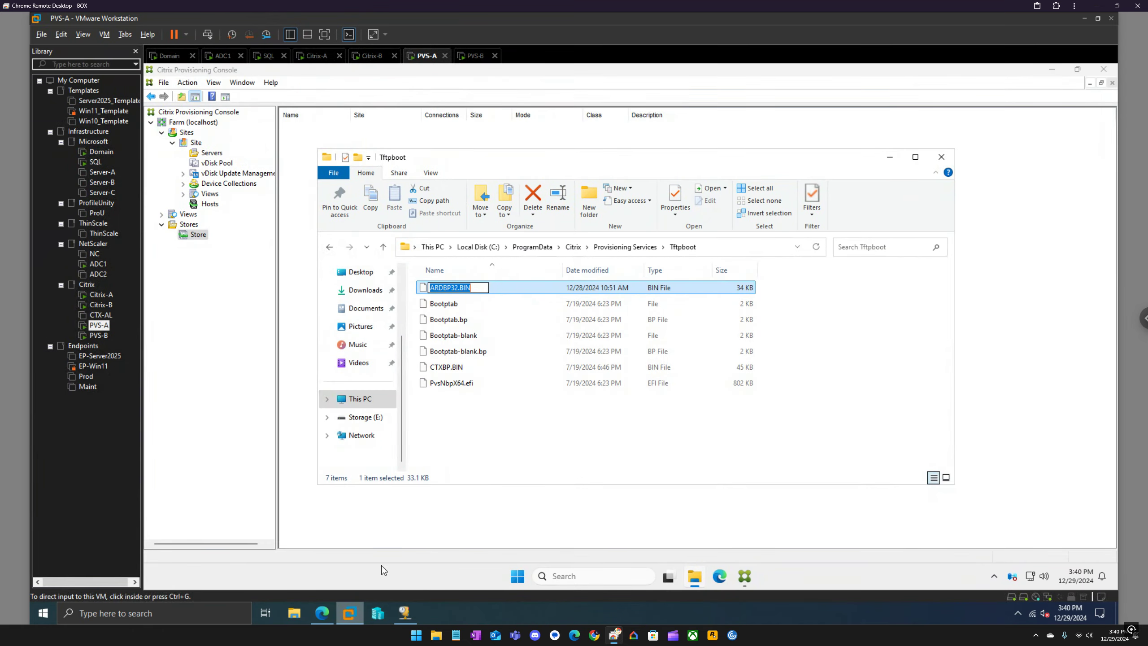
left_click(475, 396)
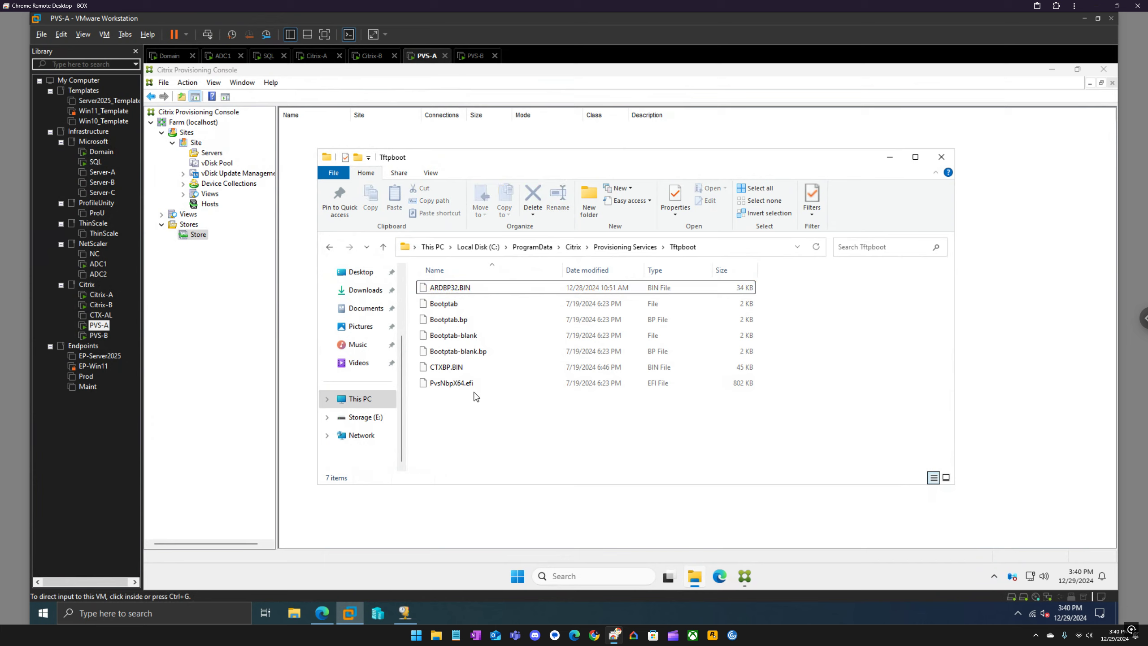
left_click(355, 603)
left_click(942, 156)
left_click(944, 158)
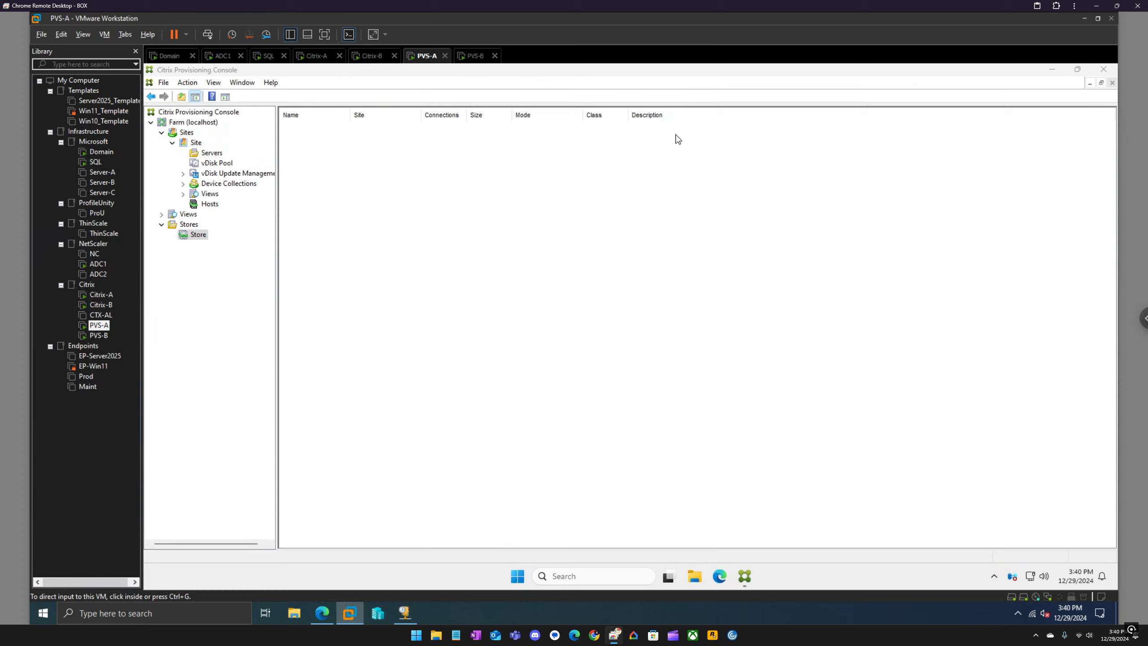
Switch to the Domain virtual machine and sign in by entering the administrator account password.
left_click(178, 58)
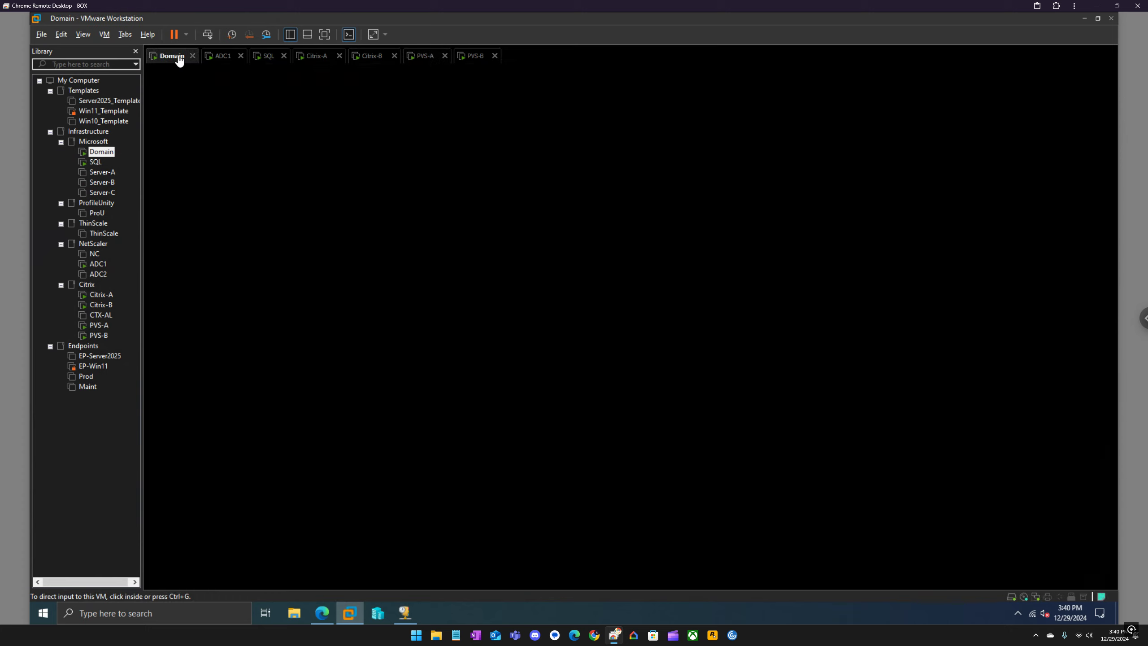
left_click(207, 34)
left_click(597, 374)
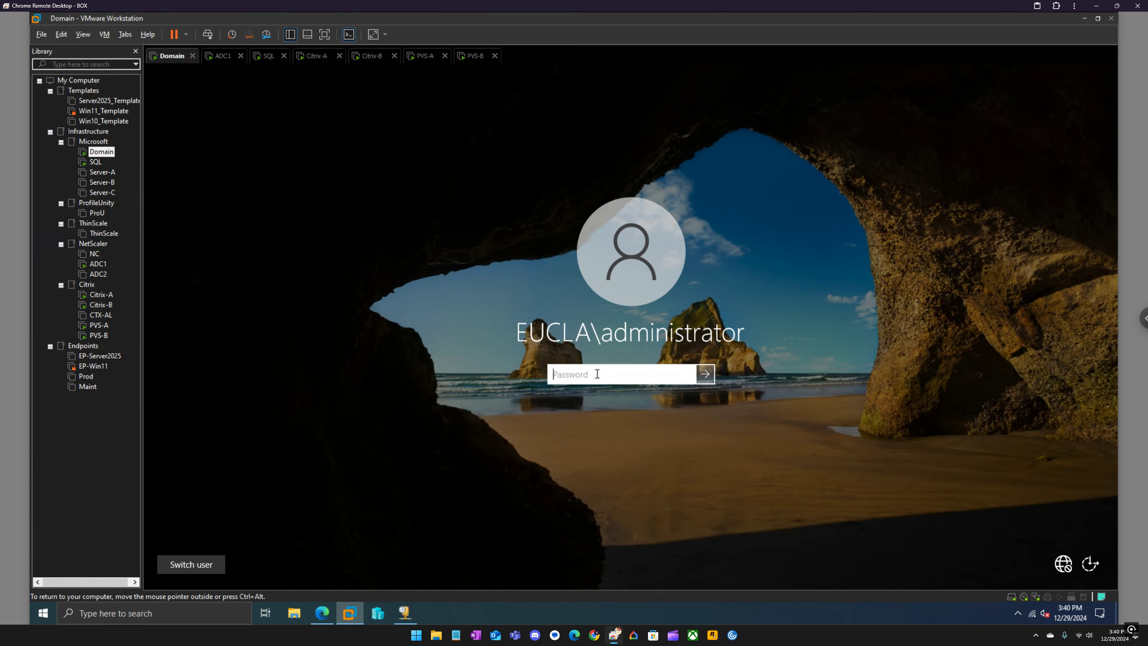
type("•")
key("Return")
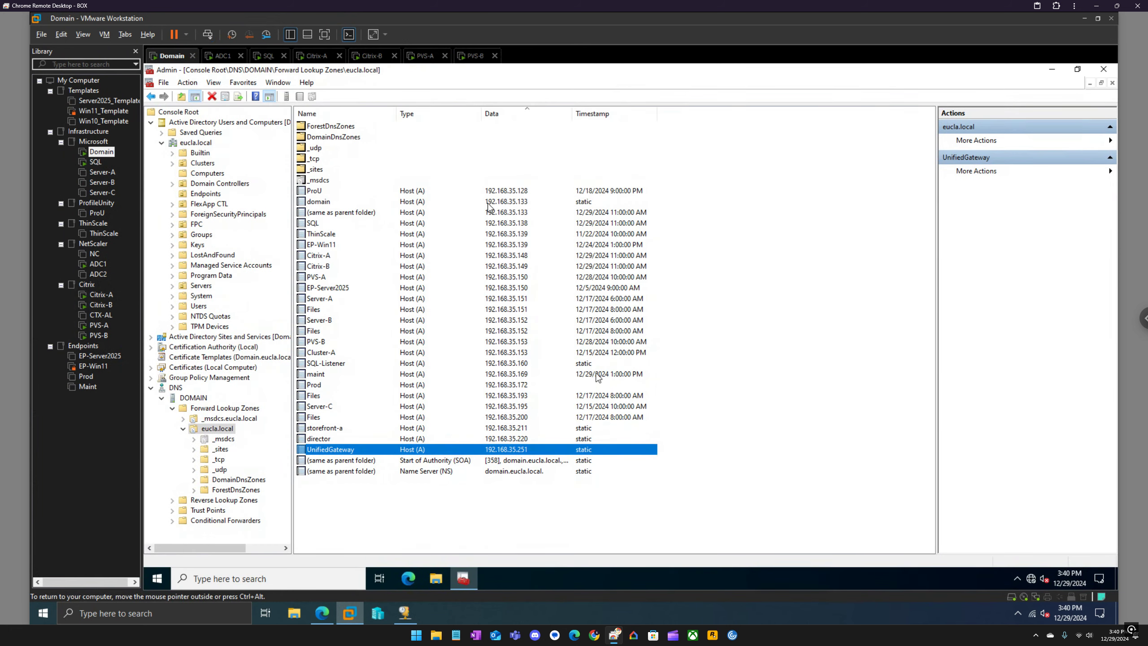
Refresh the eucla.local forward lookup zone and review the IP addresses of its host records.
left_click(187, 83)
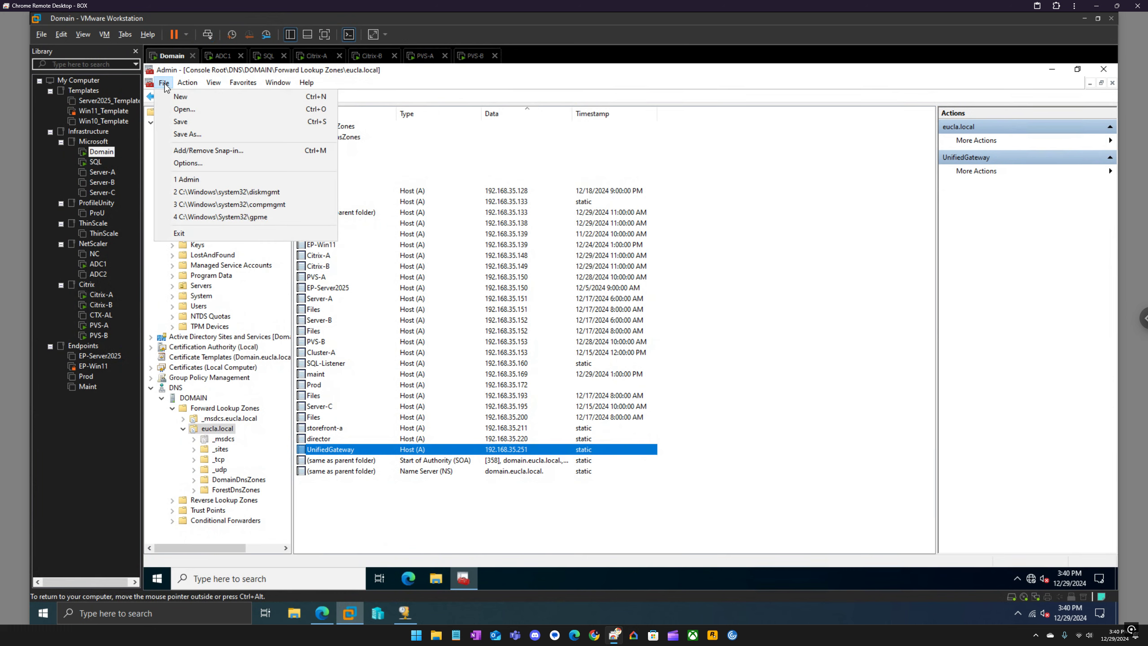
mouse_move(214, 83)
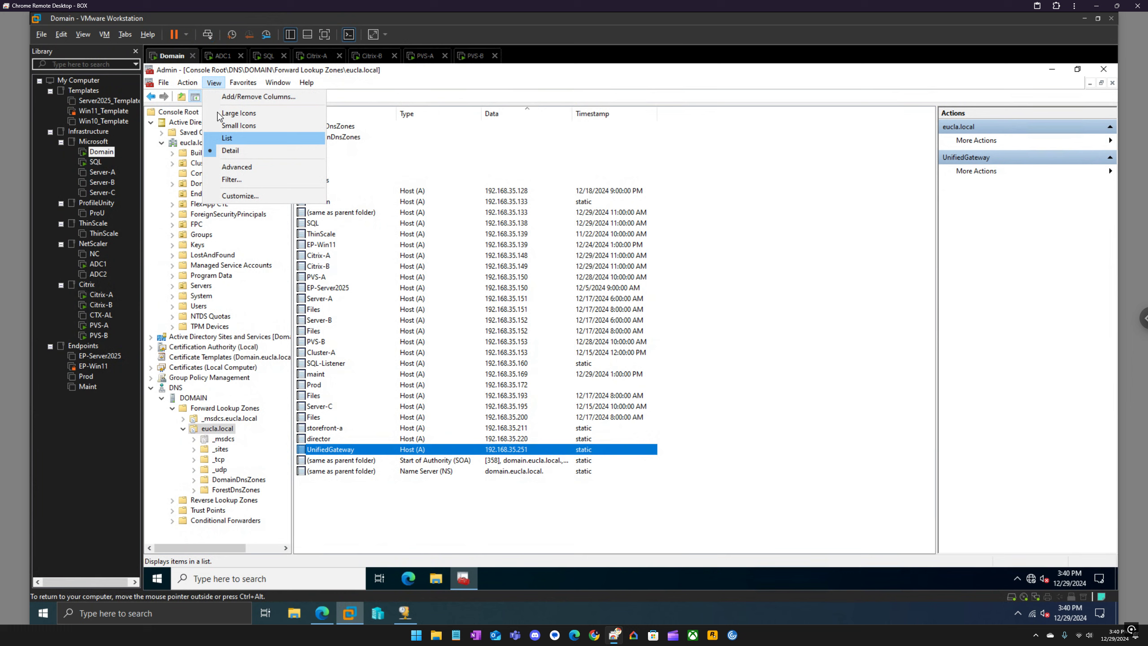
right_click(217, 428)
left_click(259, 372)
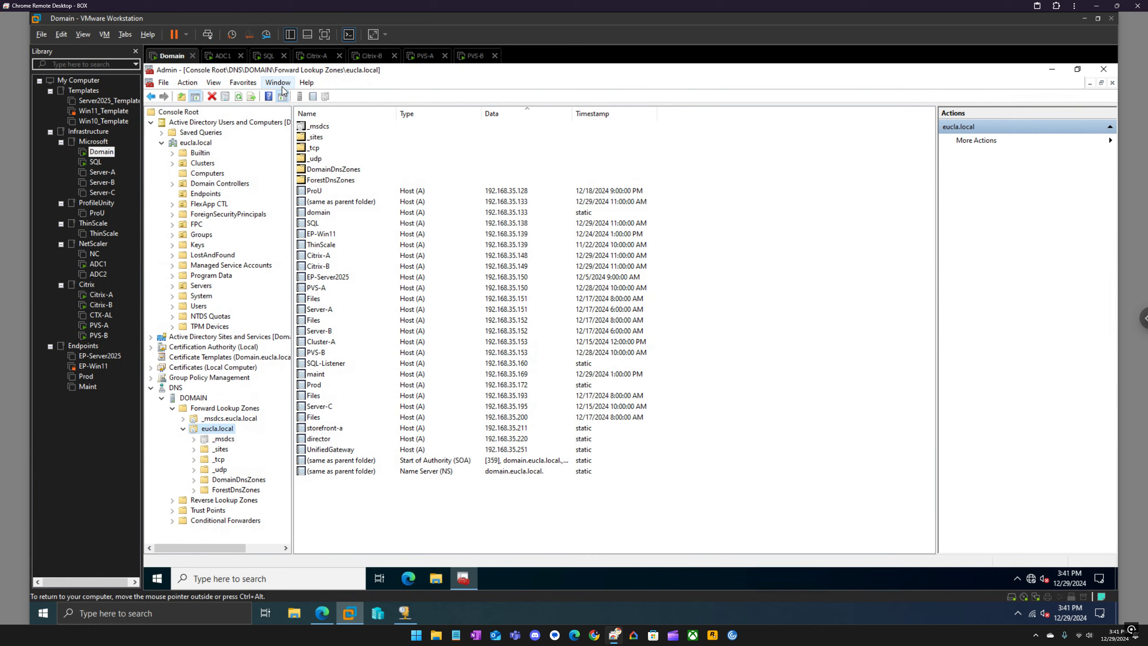
Switch to the DHCP console, set option 066 Boot Server Host Name to 192.168.35.252, apply it and close the options dialog.
left_click(404, 612)
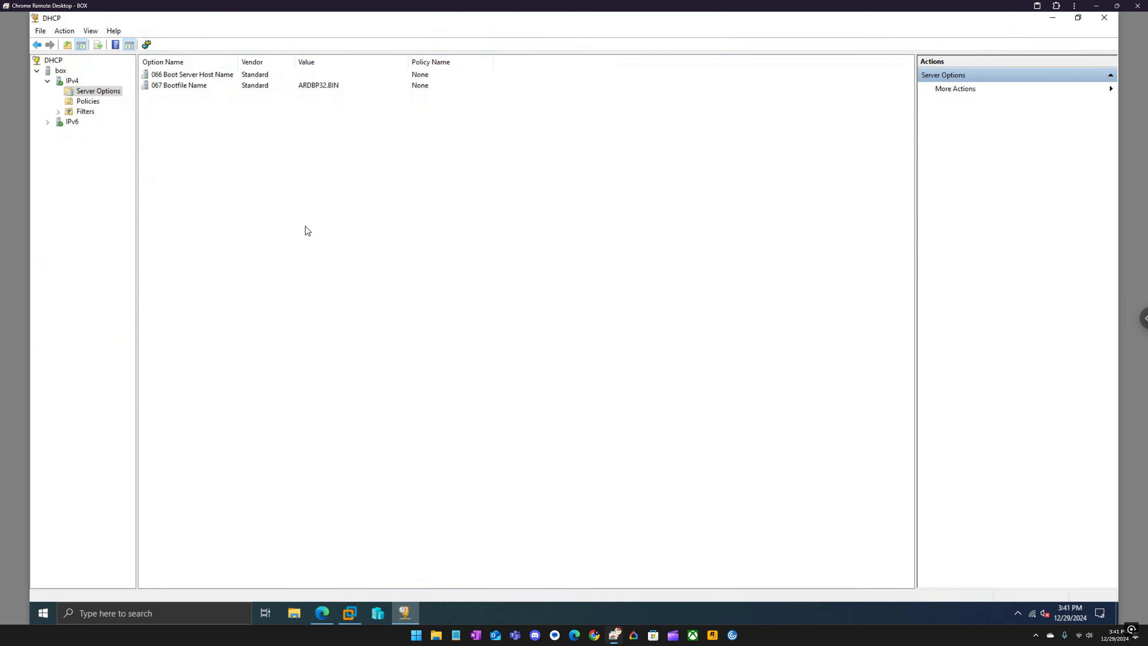
double_click(194, 75)
left_click(505, 310)
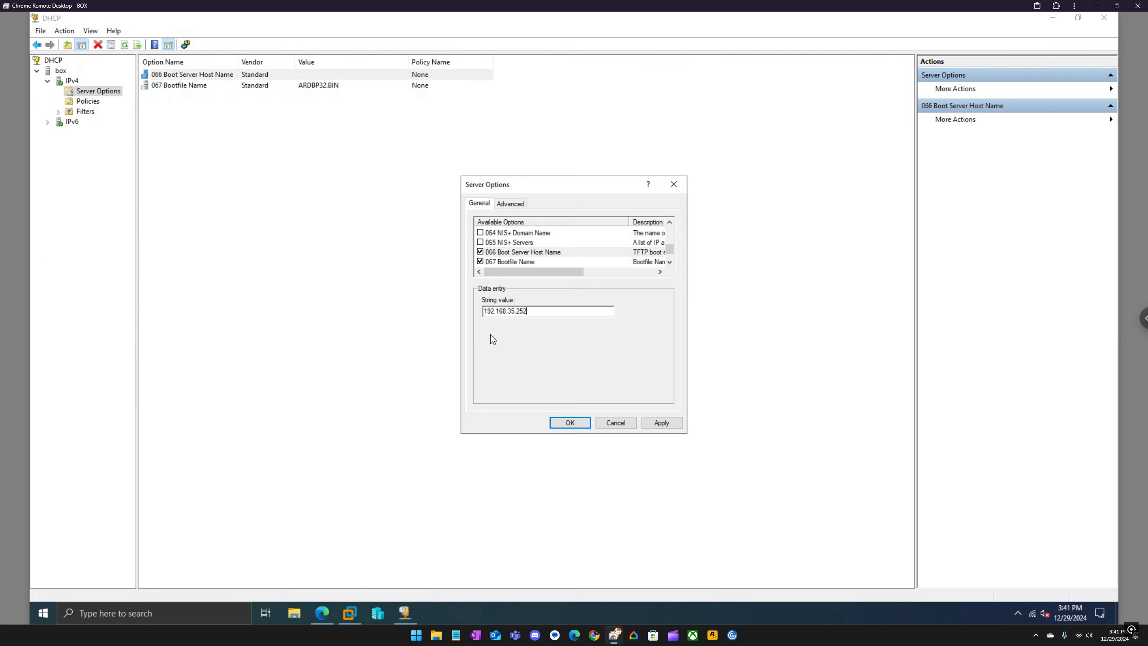
left_click(350, 612)
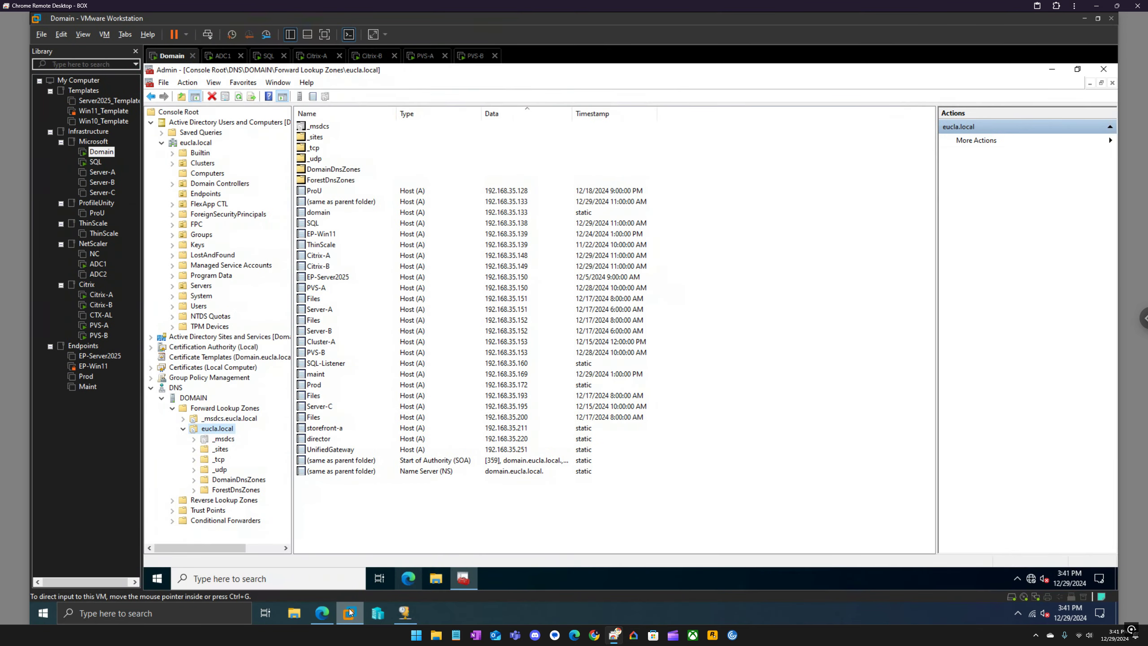
left_click(349, 613)
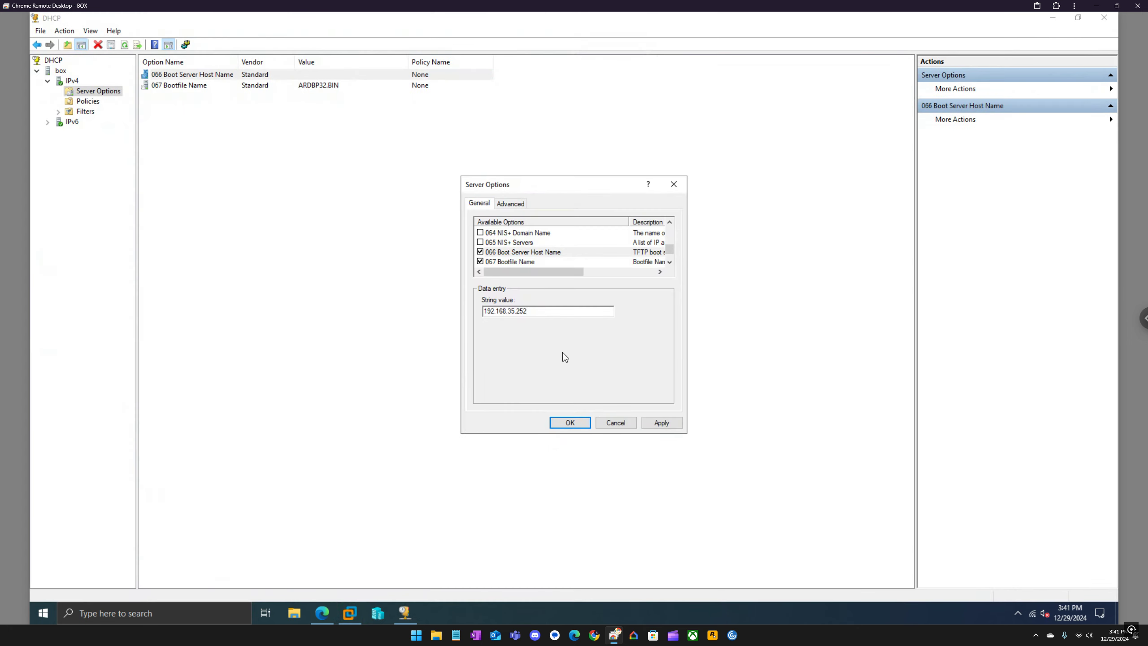
left_click(661, 422)
left_click(569, 423)
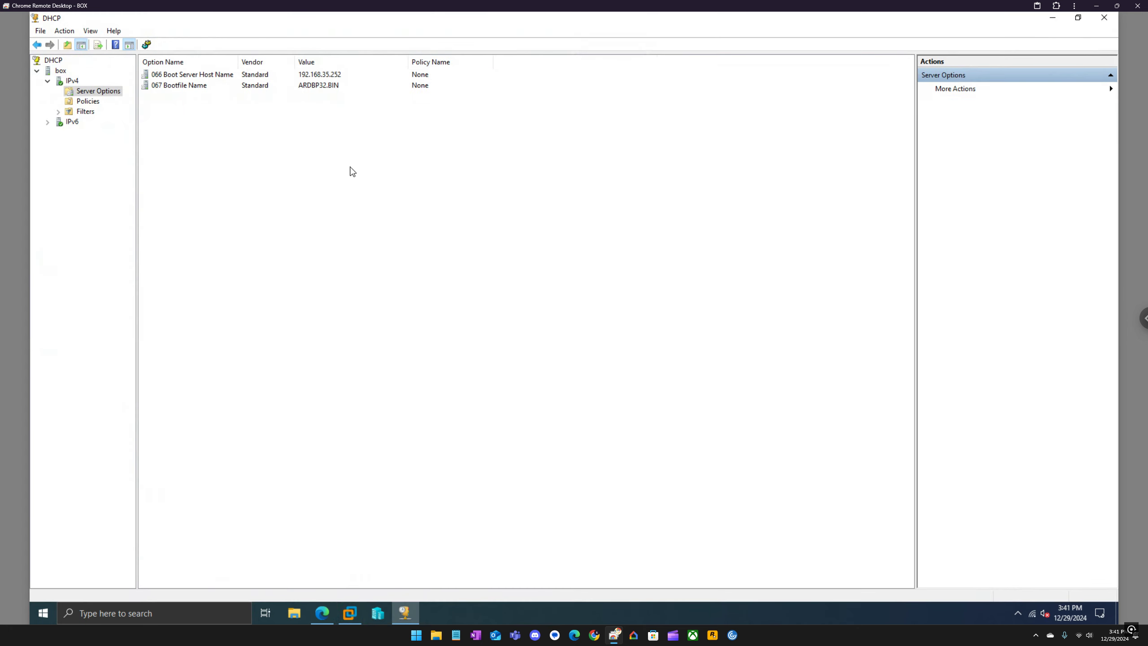
Switch to NetScaler ADC in Edge and start a new load balancing server named PVS-A with IP address 192.168.35.250.
left_click(325, 608)
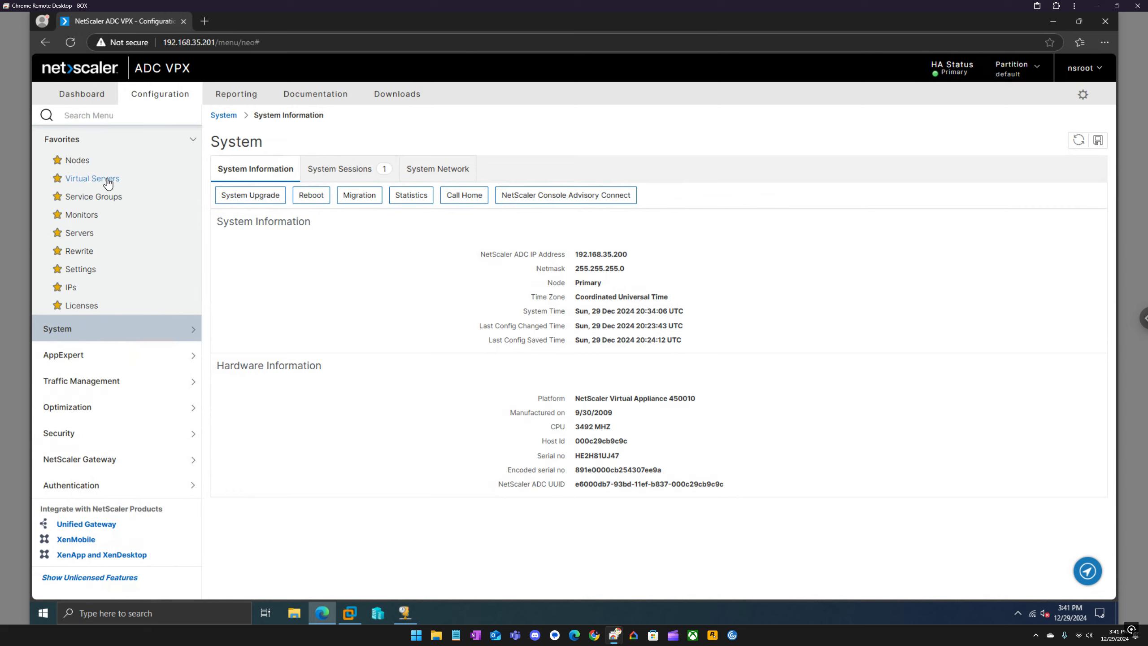
left_click(81, 233)
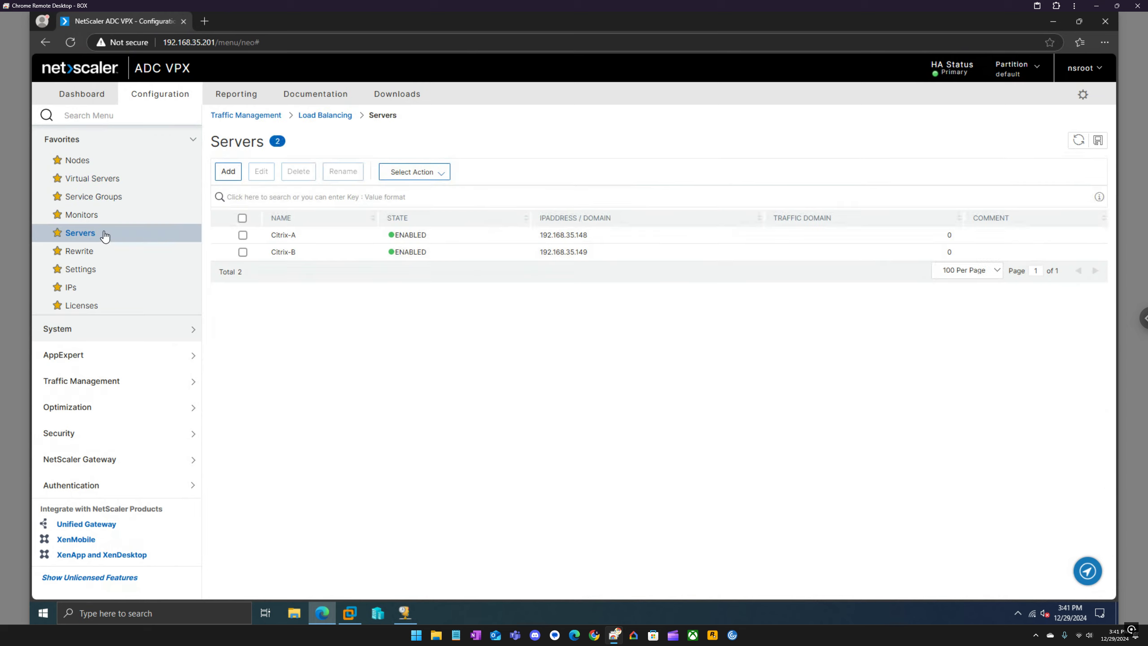
left_click(230, 176)
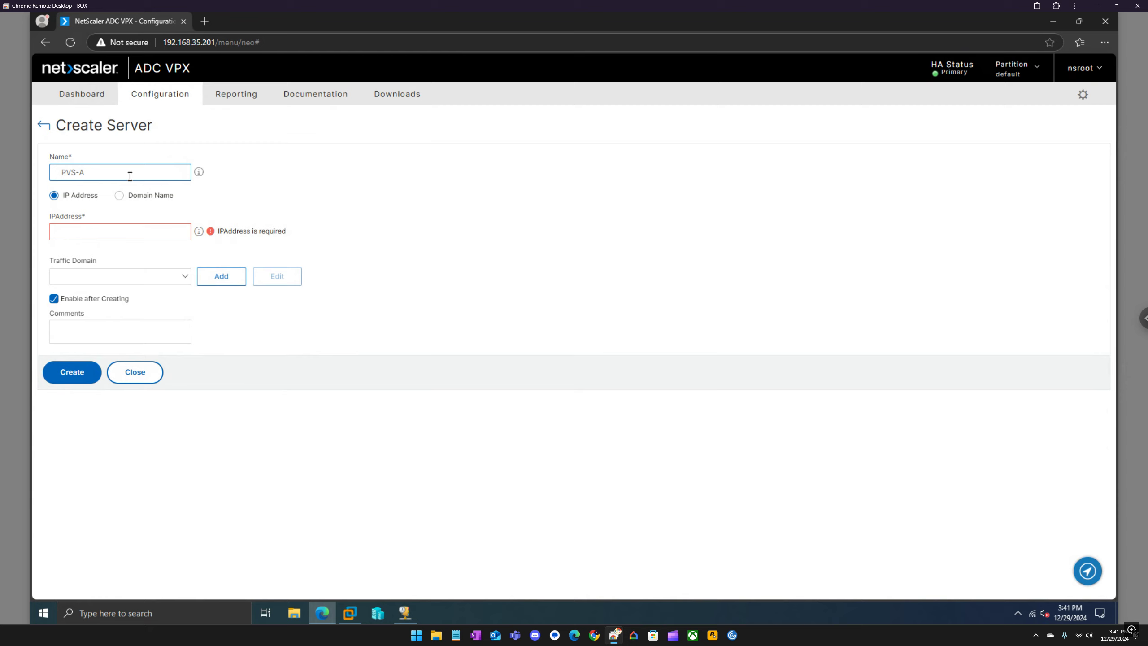
left_click(142, 233)
type("19")
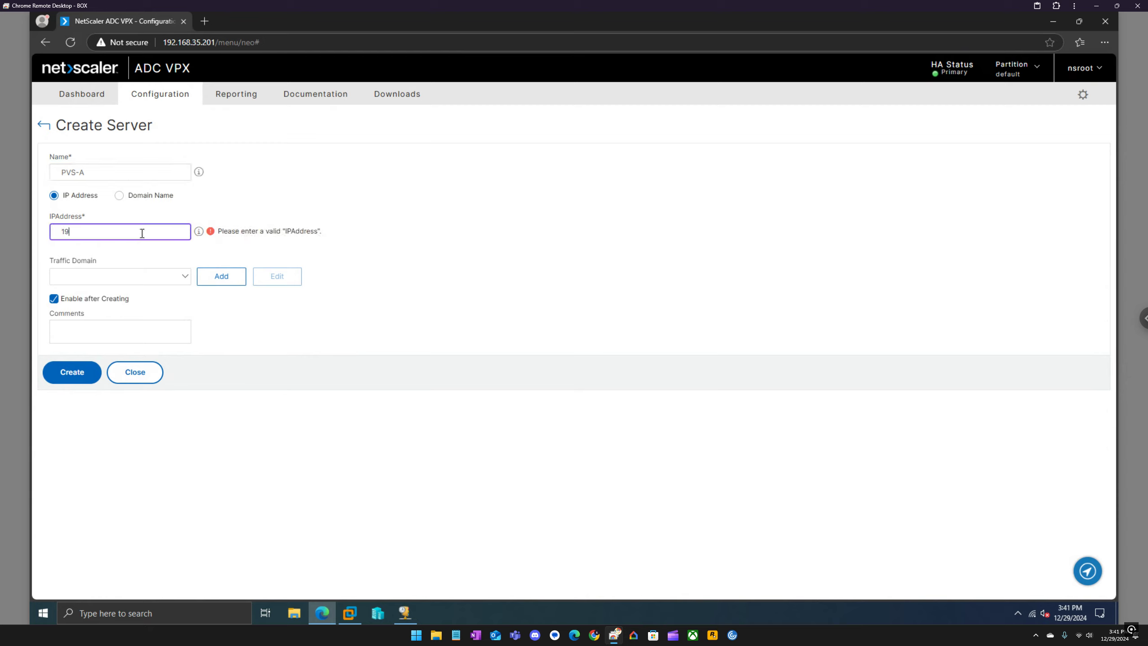
type("2.168.35.250")
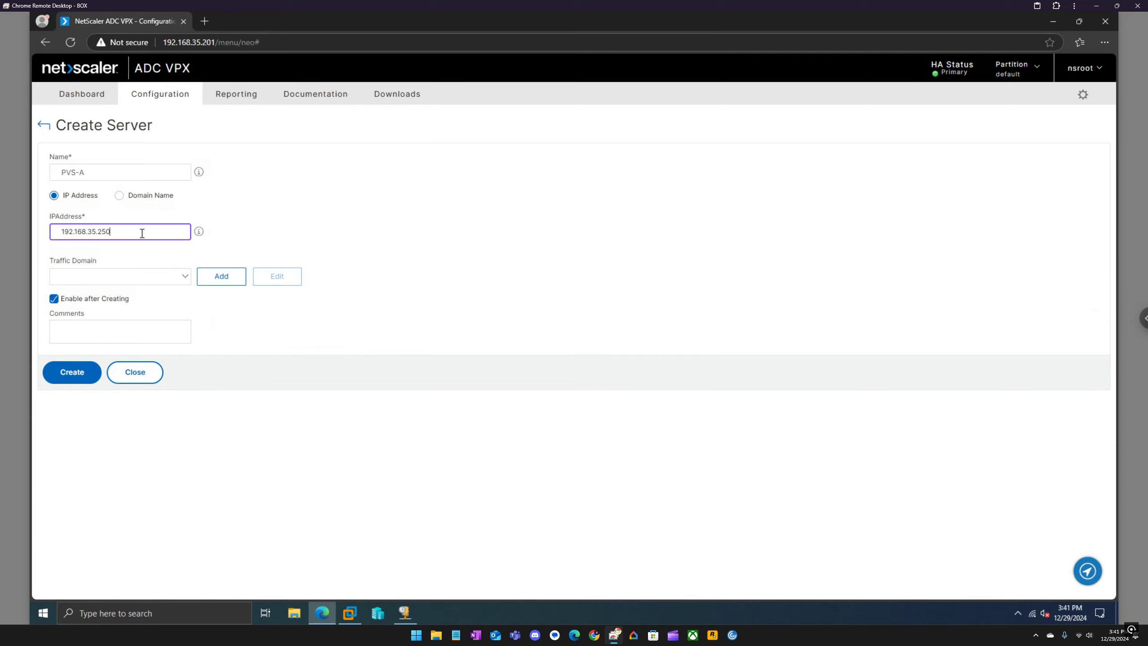
Switch to VMware Workstation and look up the primary IP address in the PVS-A virtual machine details.
left_click(355, 612)
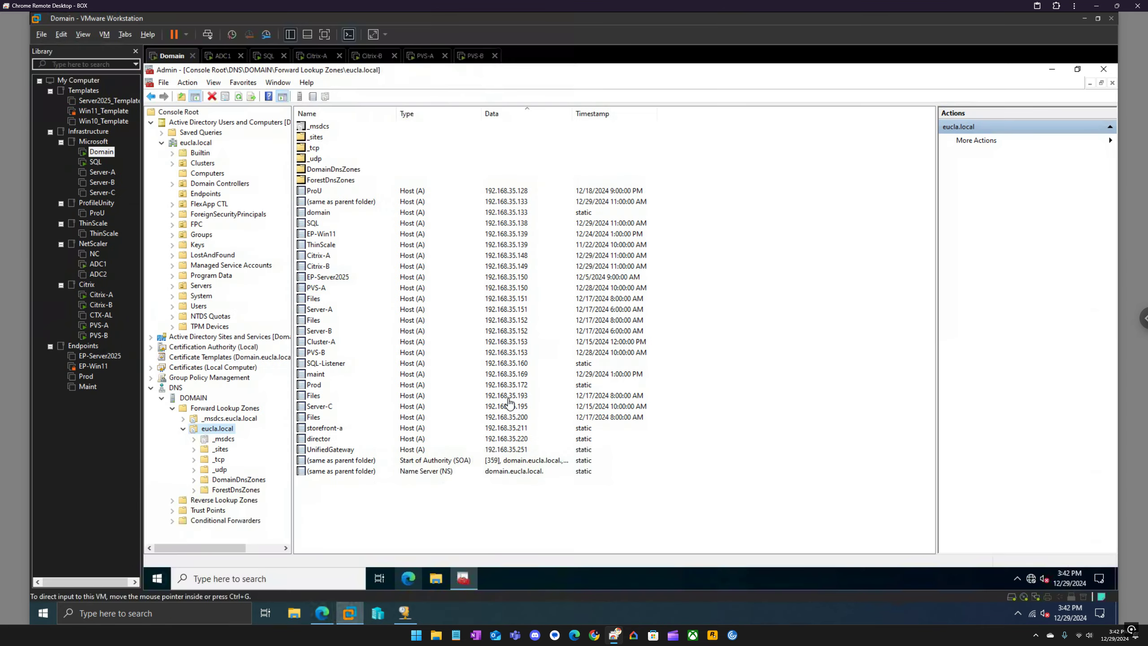
left_click(418, 57)
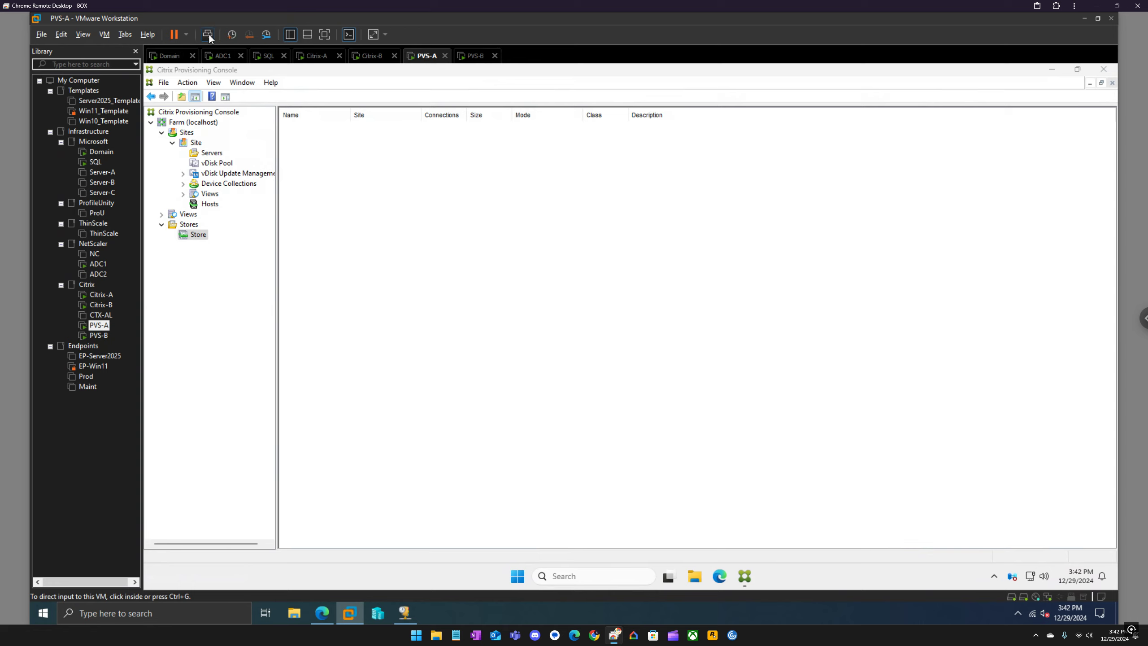
left_click(349, 34)
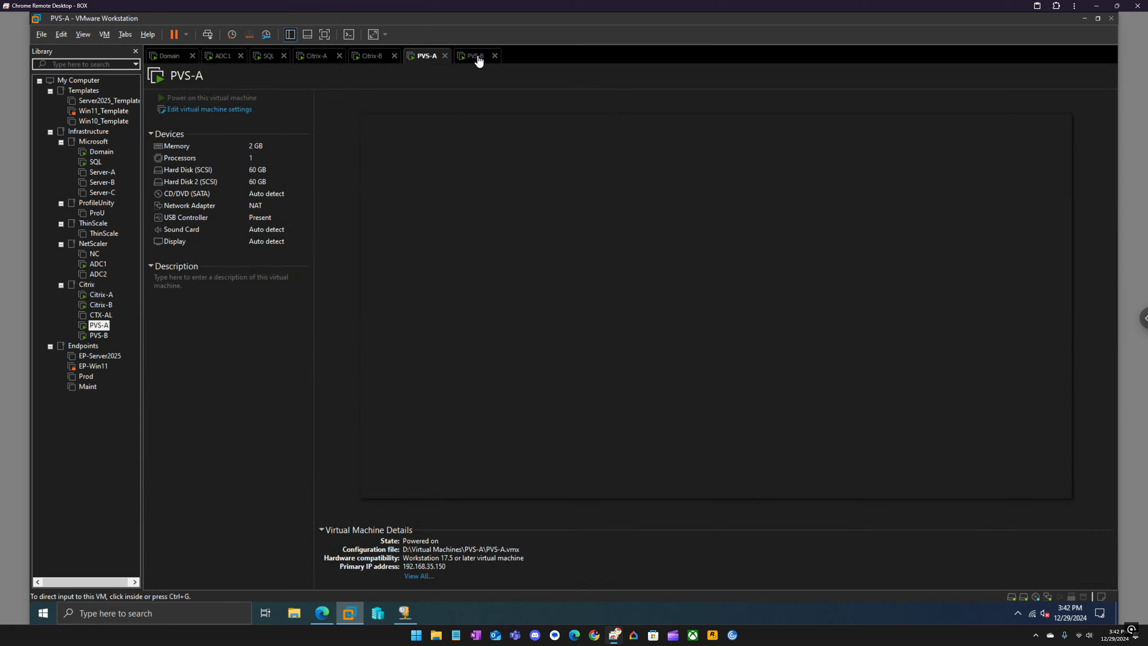
Look up the primary IP address in the PVS-B virtual machine details and recheck the one for PVS-A.
left_click(474, 56)
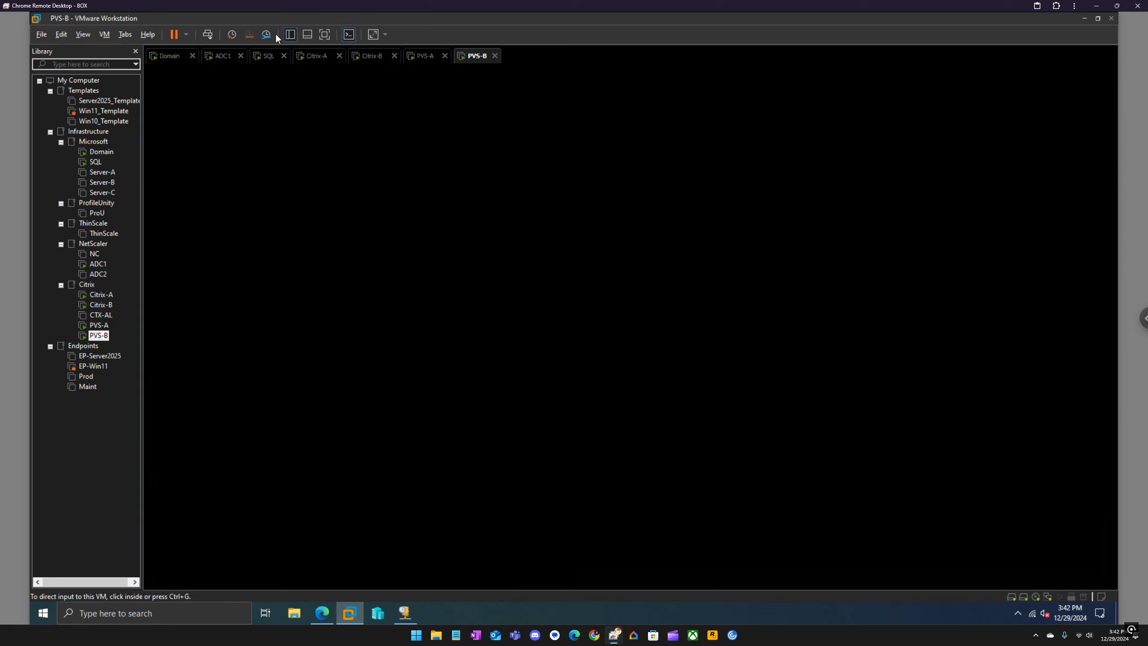
left_click(348, 36)
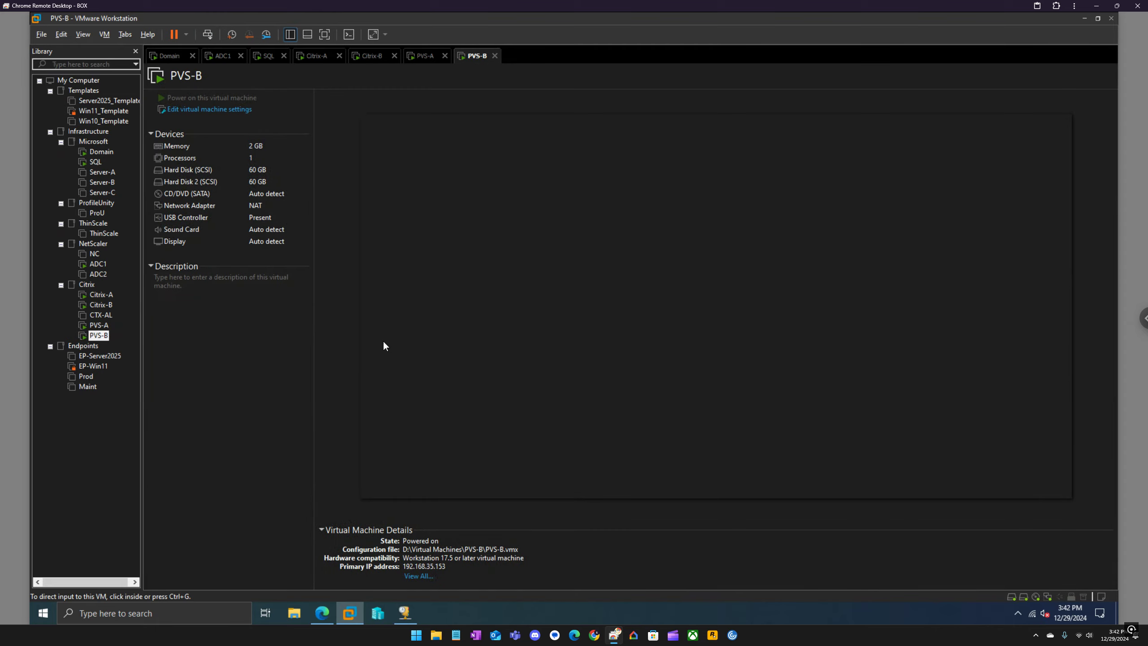
left_click(427, 55)
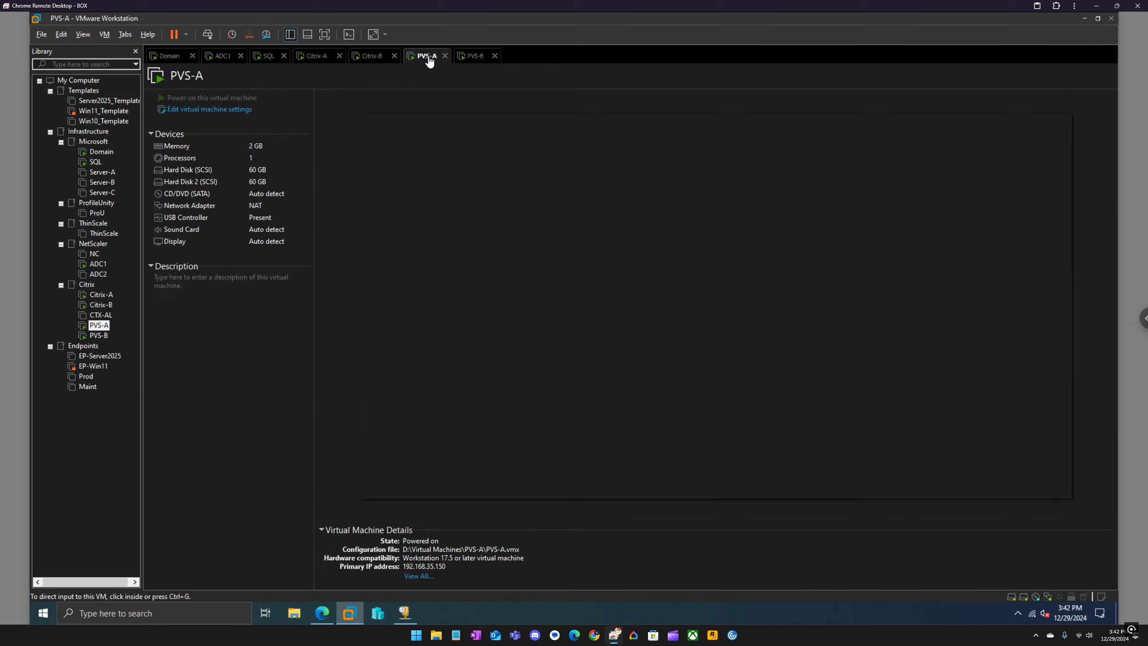
Switch to NetScaler ADC in Edge, set the PVS-A server's IP address to 192.168.35.150 and create the server.
left_click(322, 612)
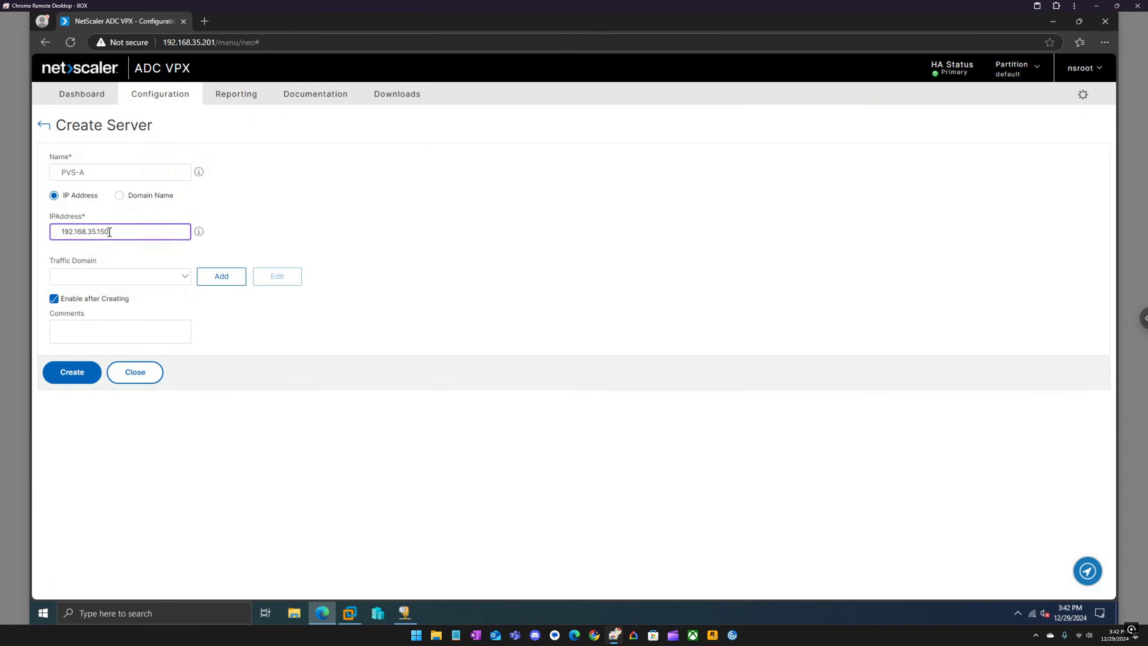
left_click(84, 373)
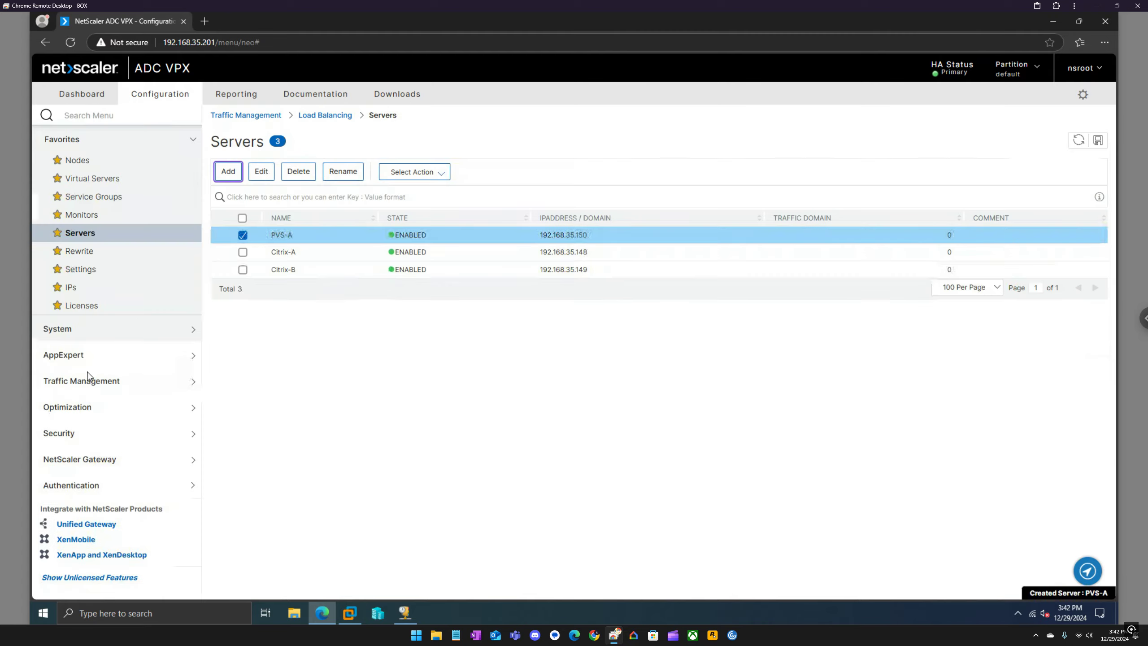
Add a second load balancing server named PVS-B with IP address 192.168.35.153.
left_click(236, 174)
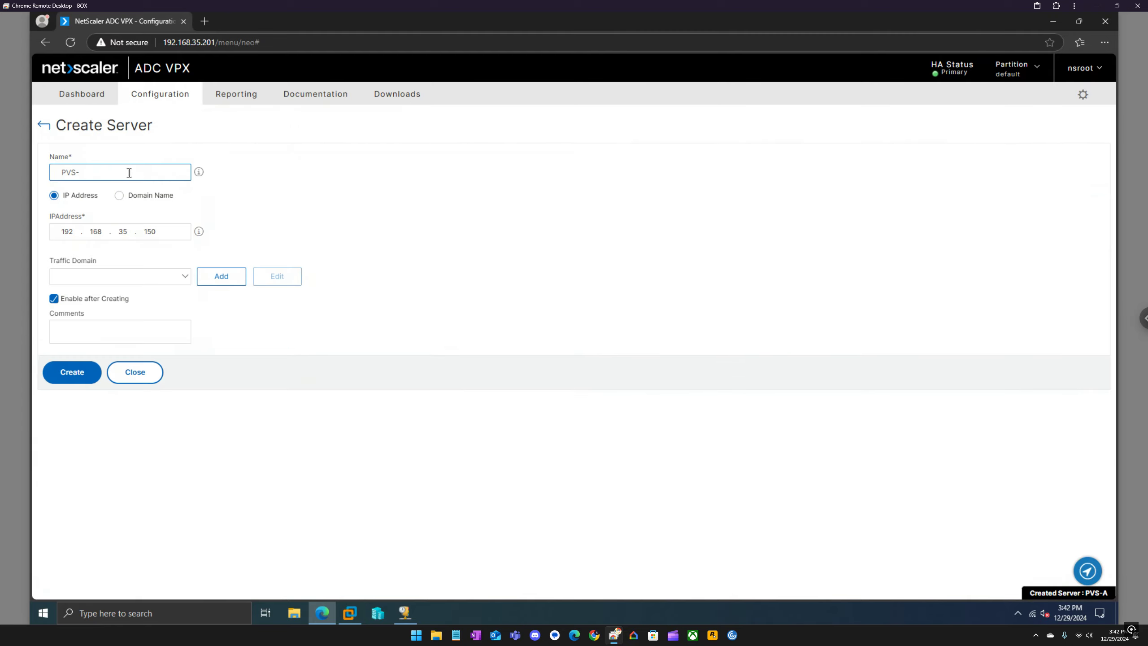
type("B")
left_click(167, 232)
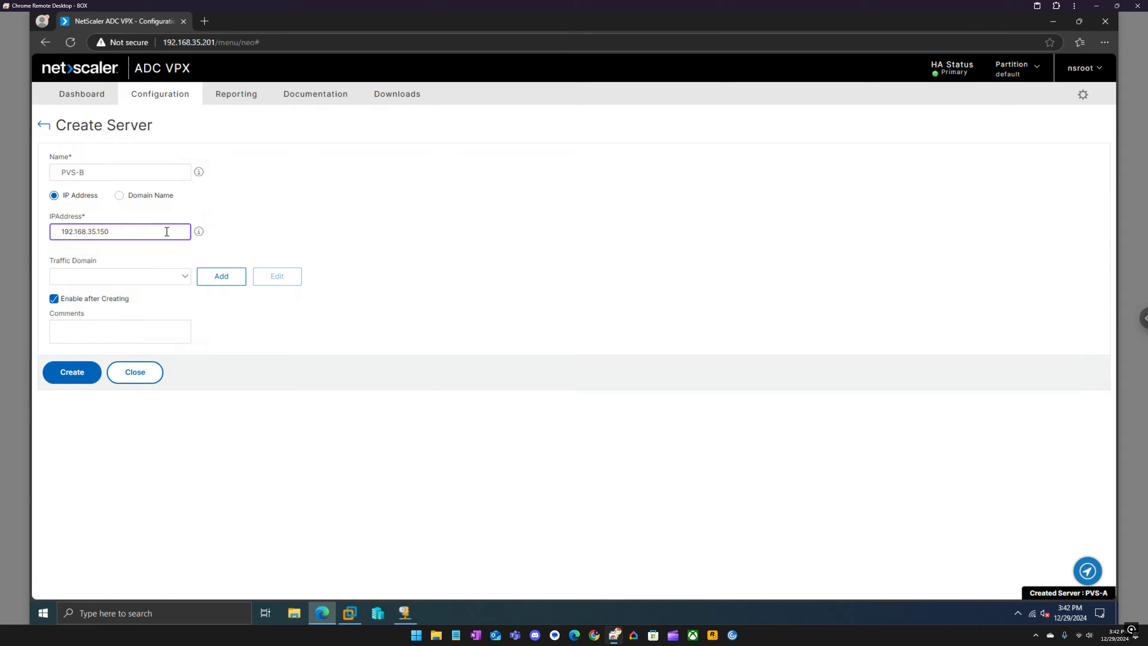
type("3")
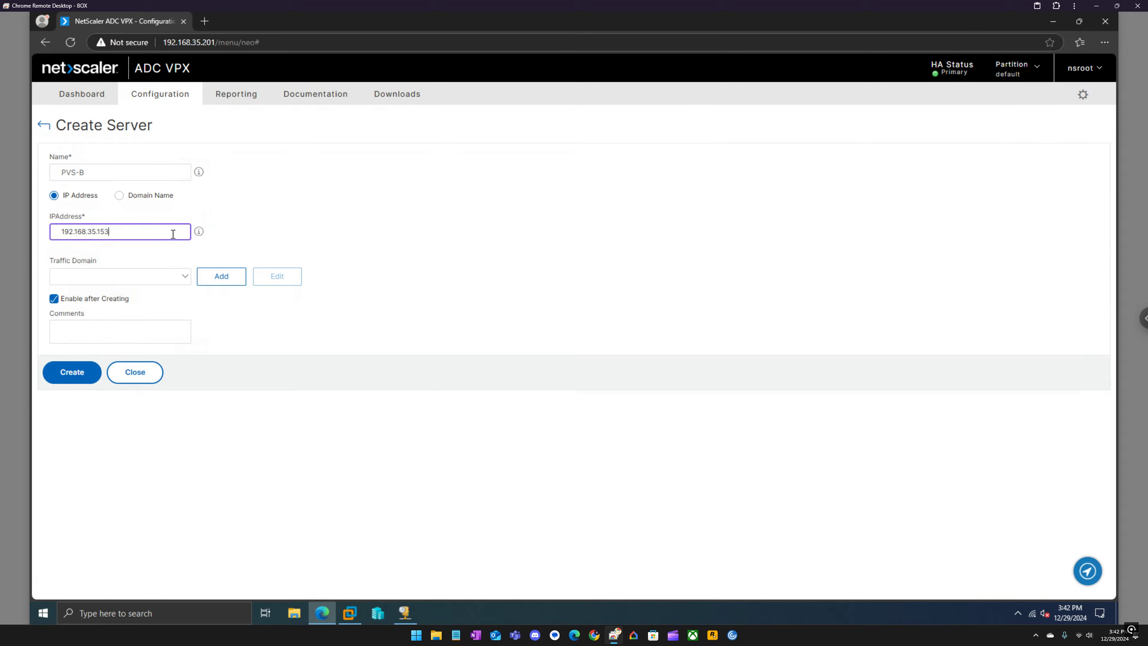
left_click(70, 372)
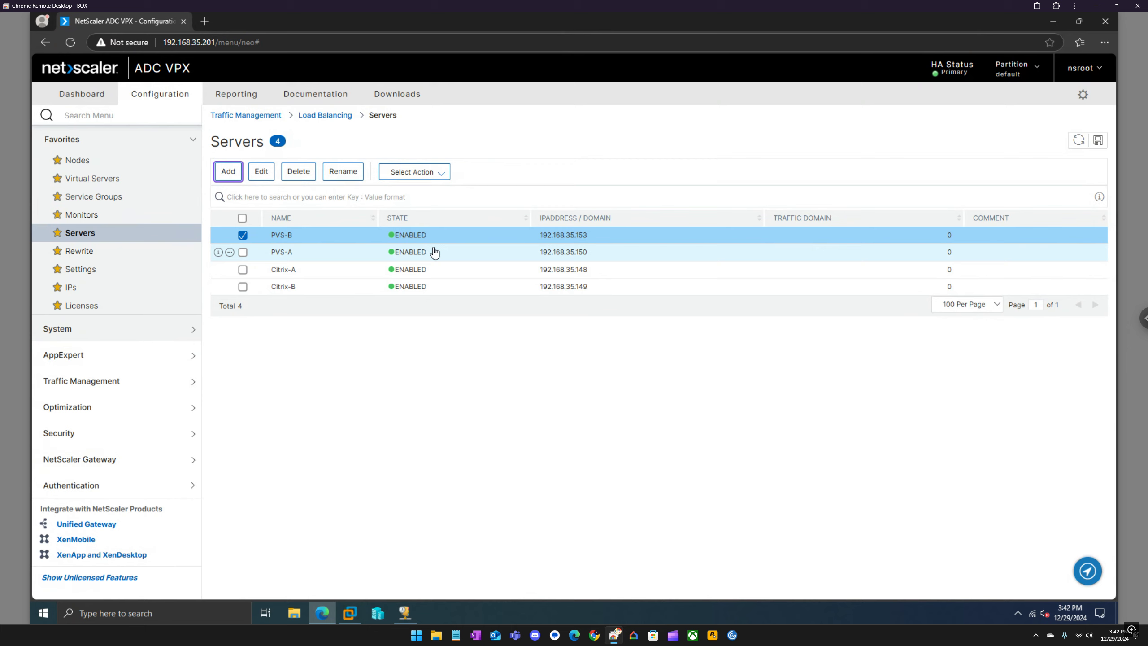
Open the load balancing monitors and sort them by name in descending order to review the existing entries.
left_click(69, 217)
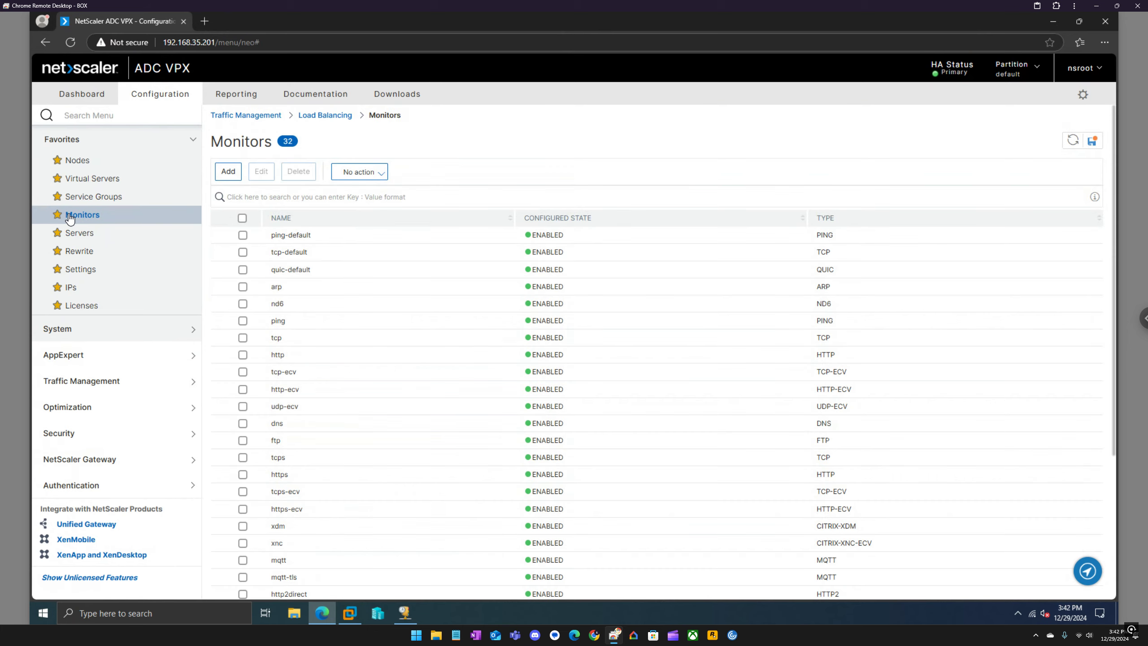
left_click(228, 173)
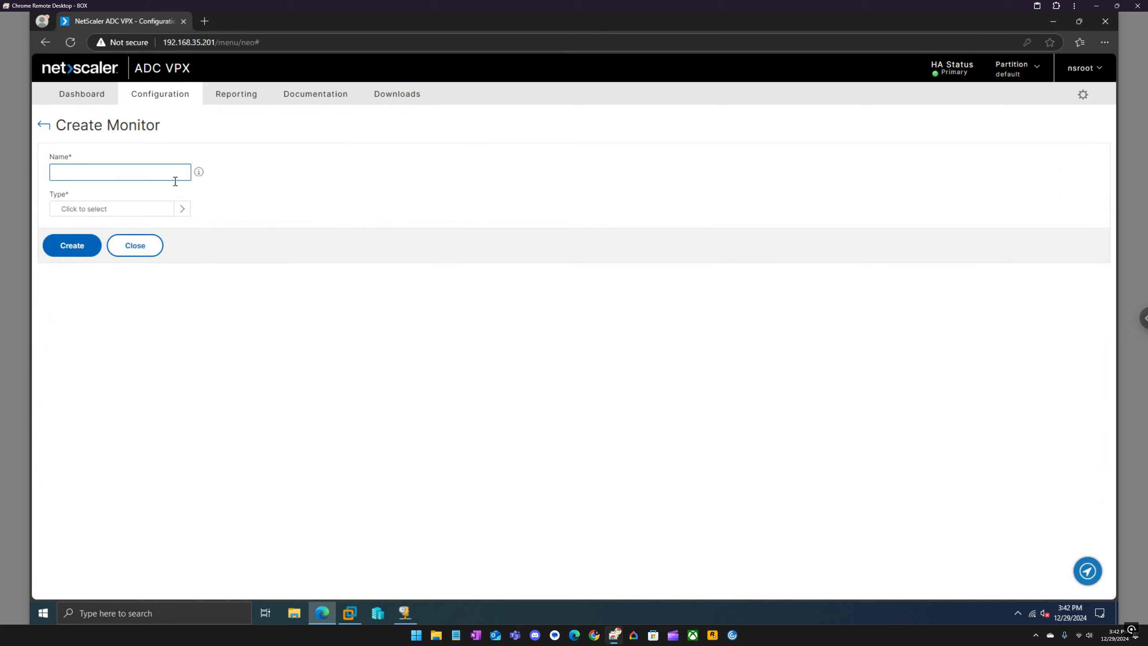
left_click(43, 128)
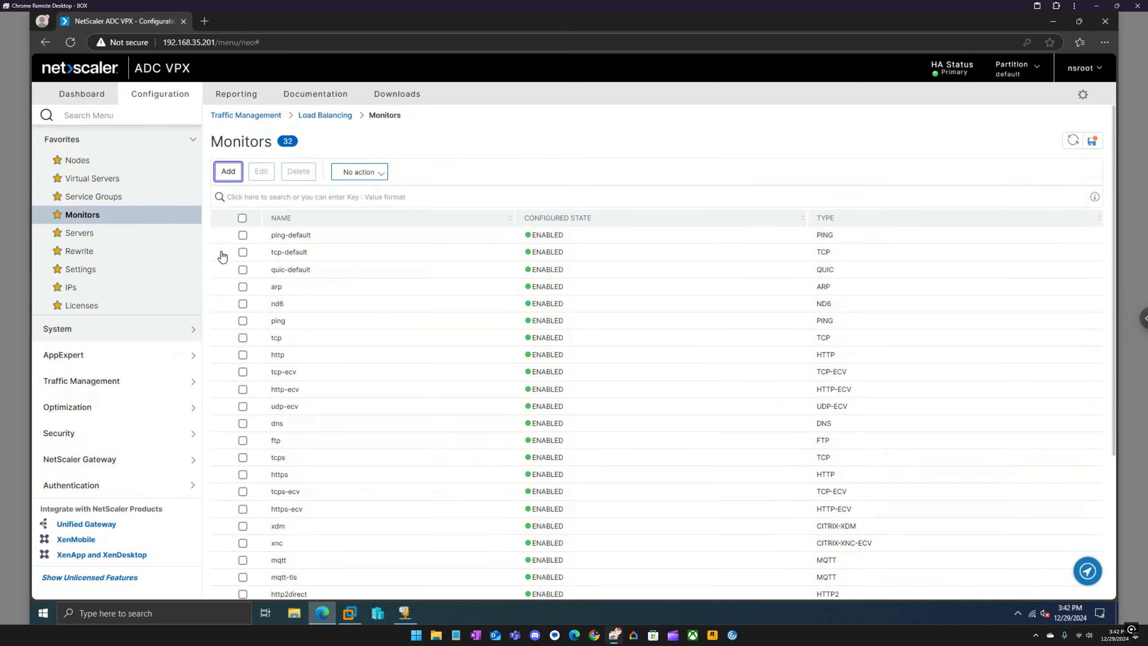
left_click(321, 218)
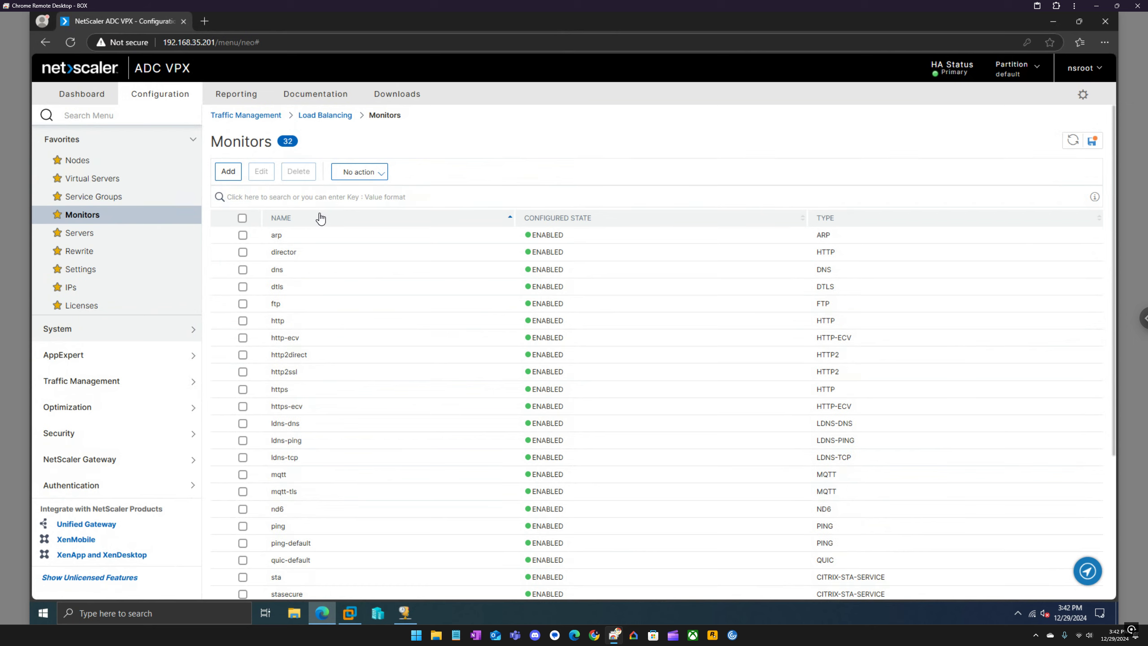
left_click(321, 219)
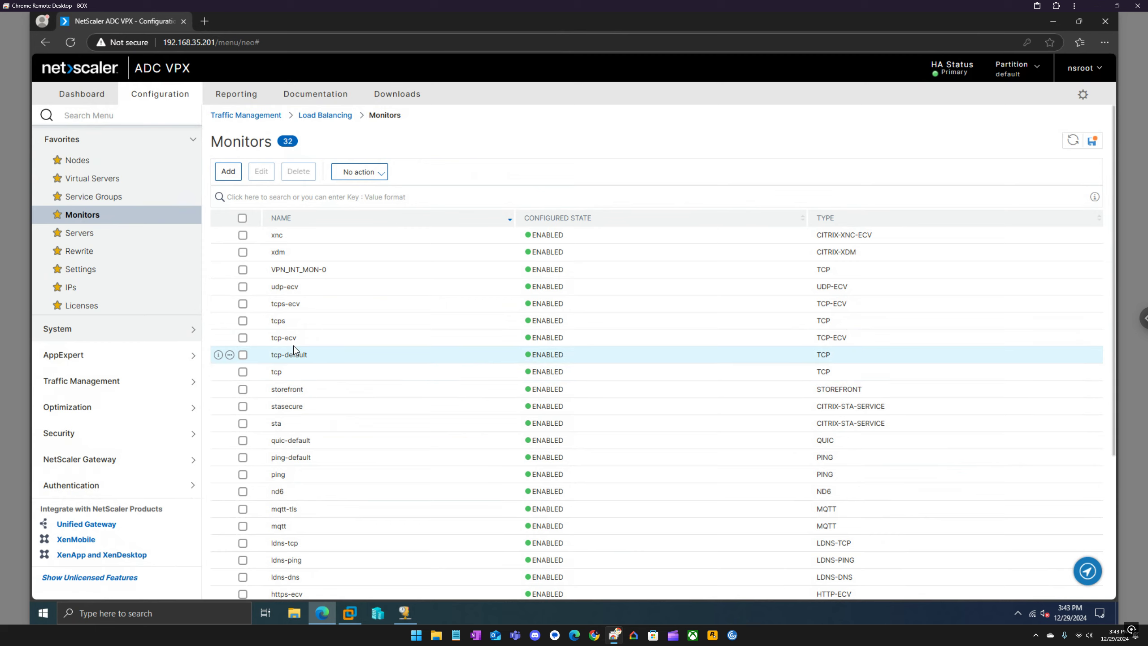
Start a new monitor named tftp and set its type to USER.
left_click(239, 187)
left_click(229, 171)
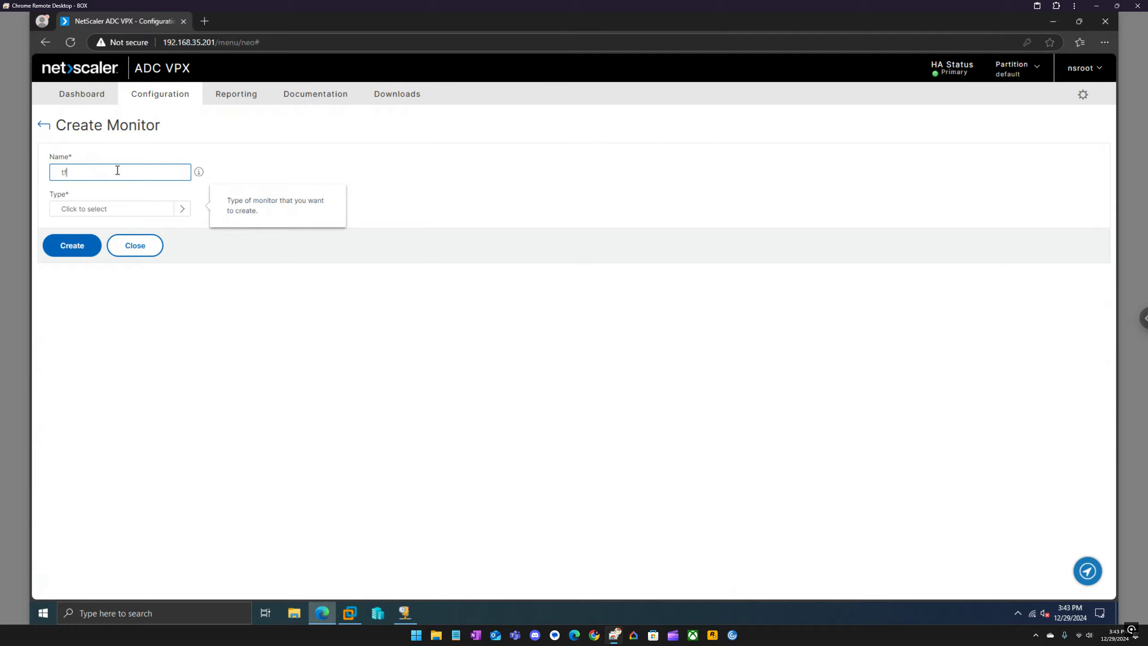
left_click(183, 207)
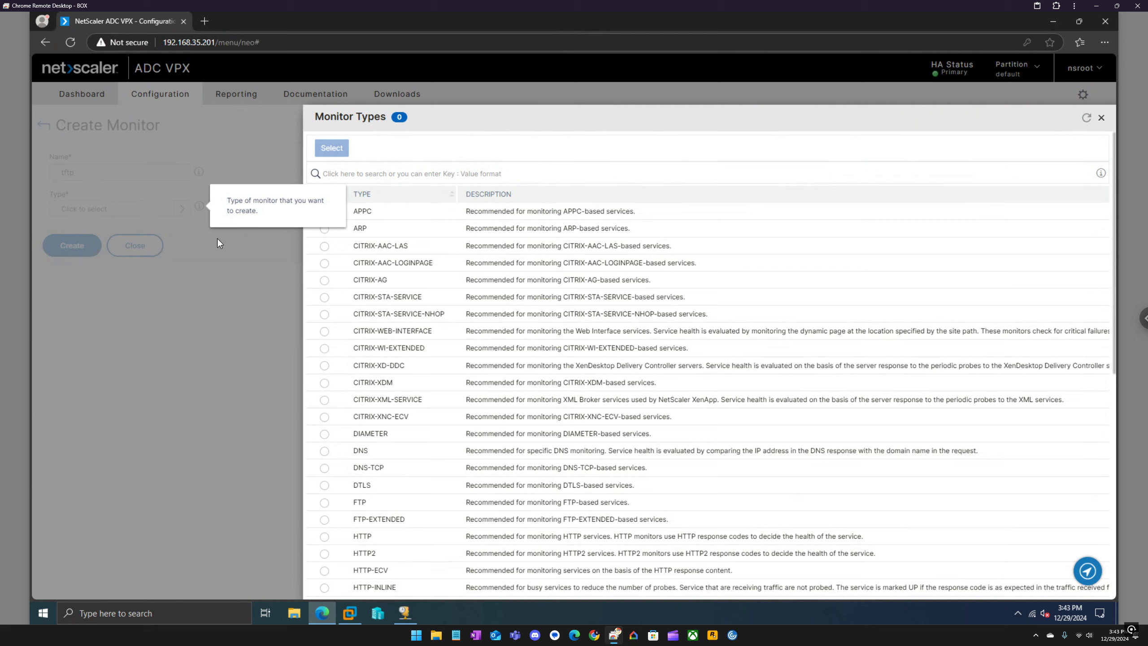
left_click(421, 198)
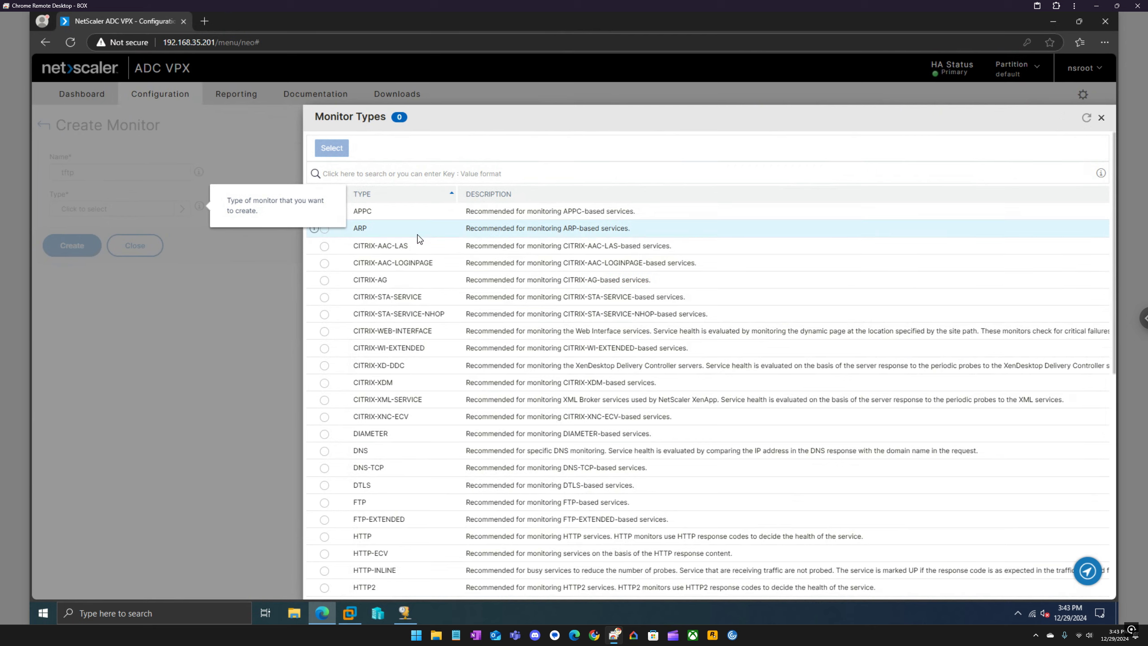
scroll(418, 239, "down", 5)
scroll(419, 241, "down", 4)
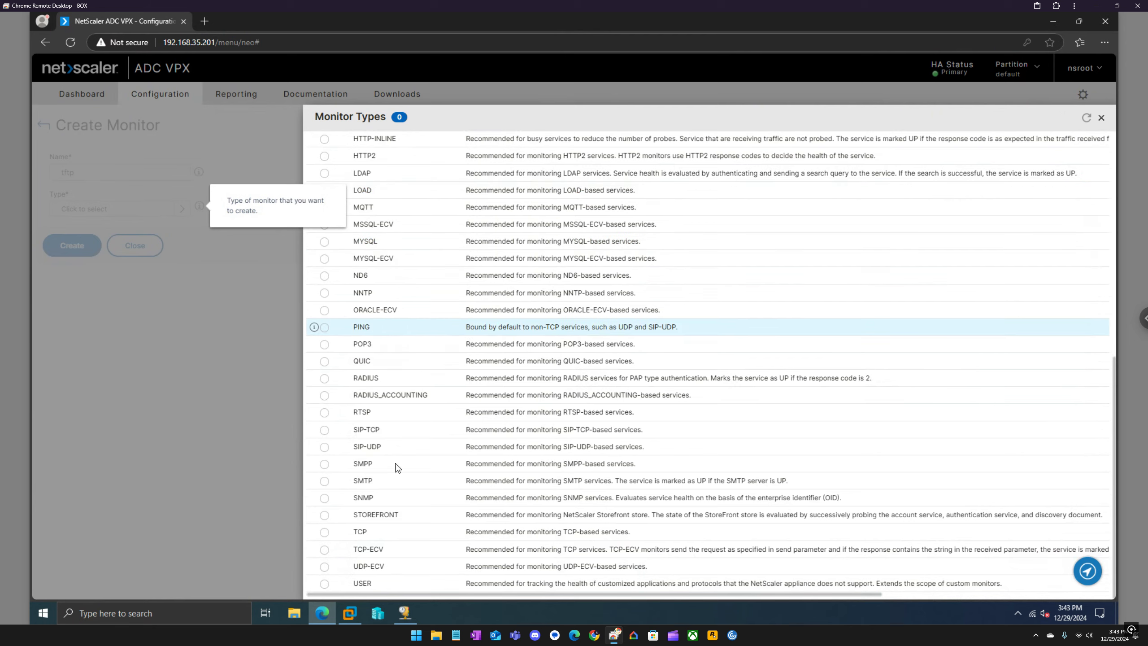
left_click(325, 583)
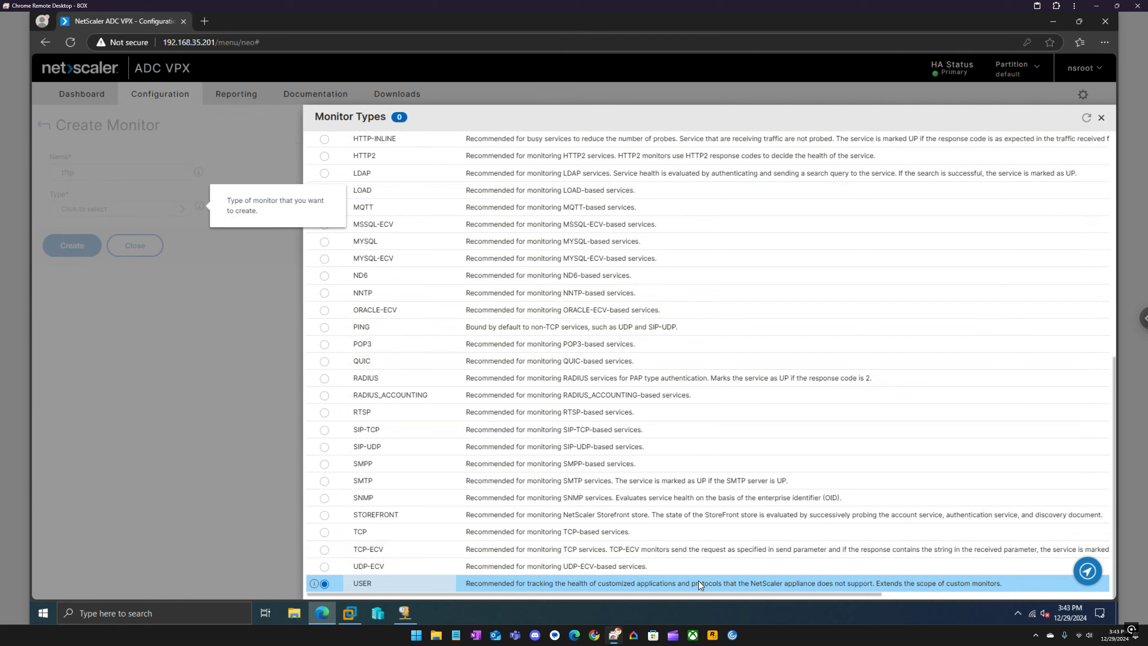
scroll(409, 302, "up", 10)
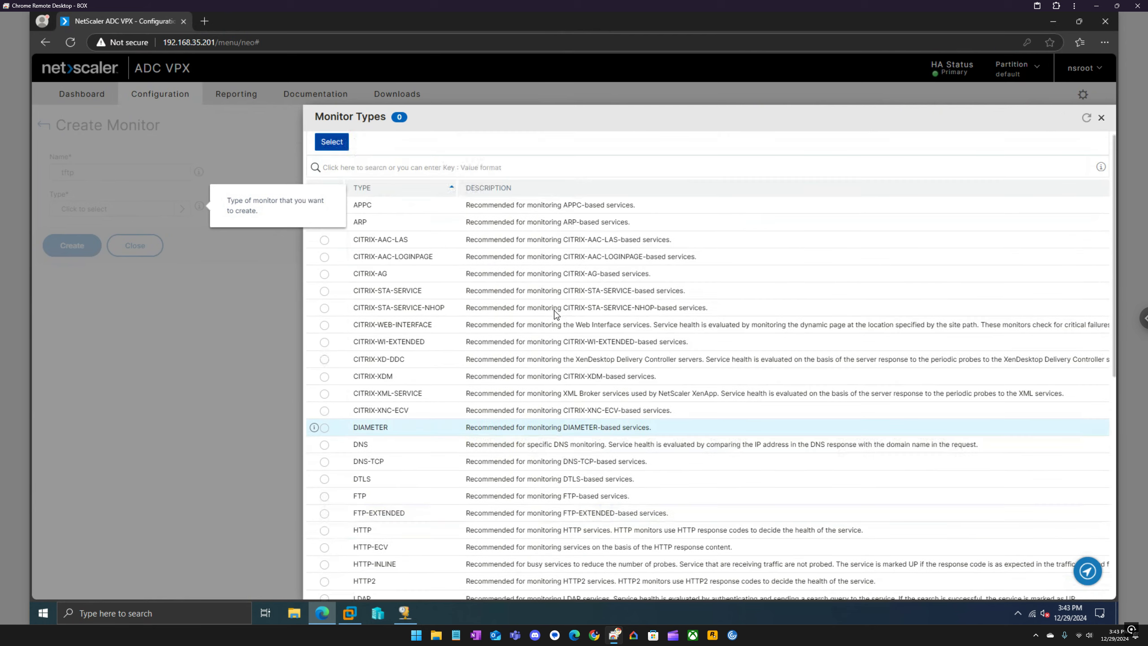
left_click(328, 148)
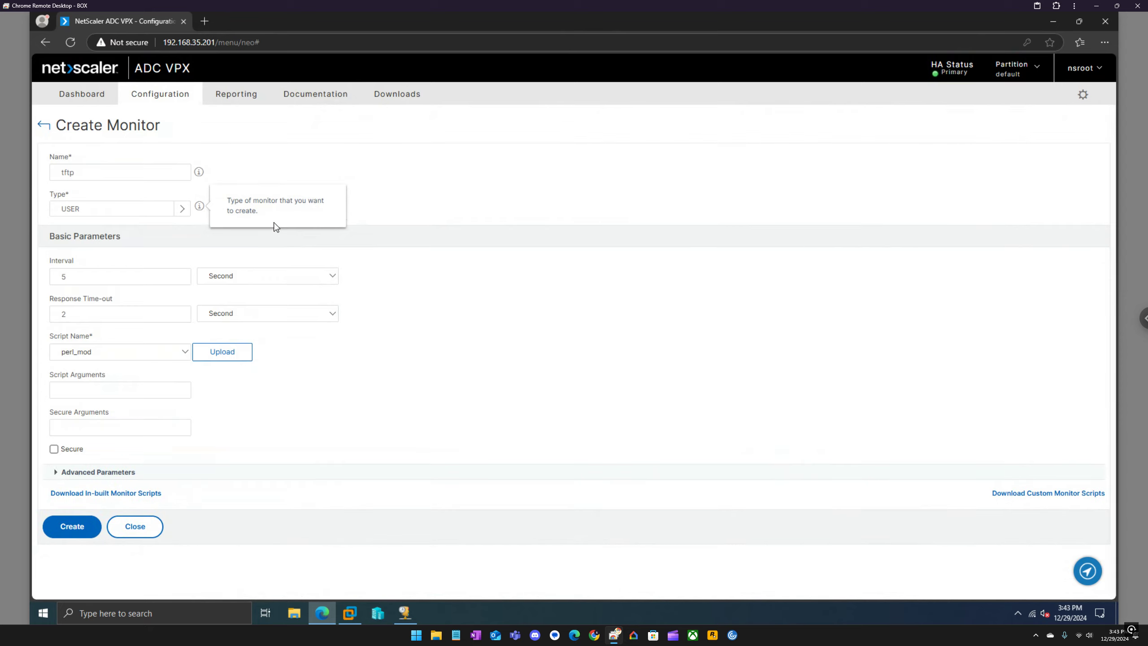
Set the tftp monitor's script name to nstftp.pl.
left_click(185, 352)
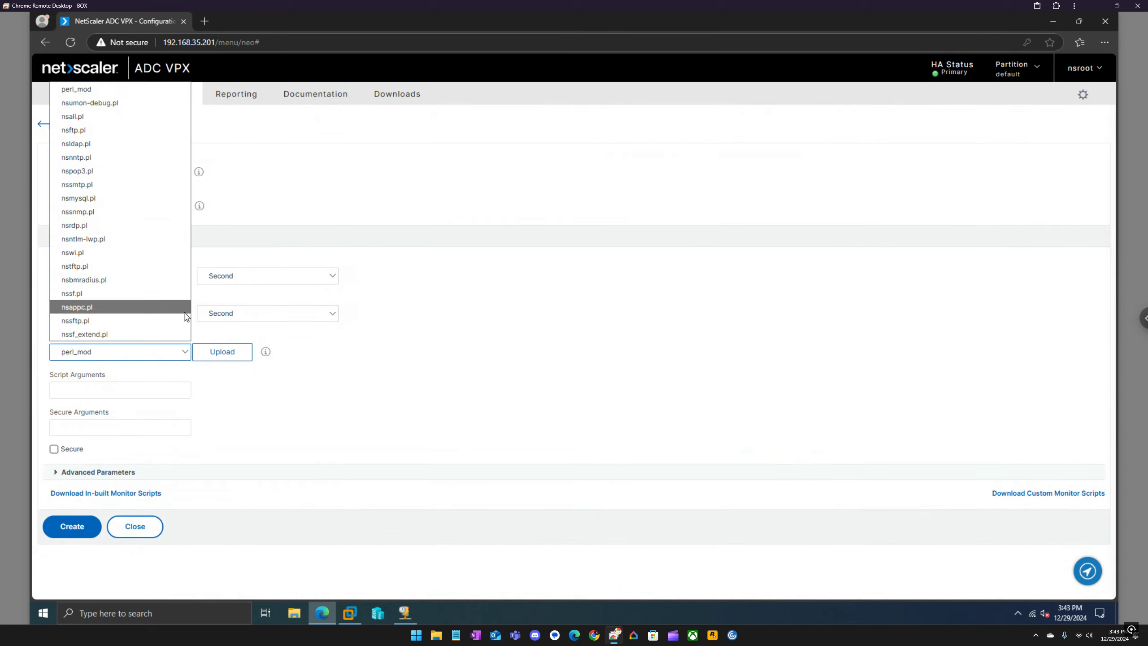
left_click(88, 267)
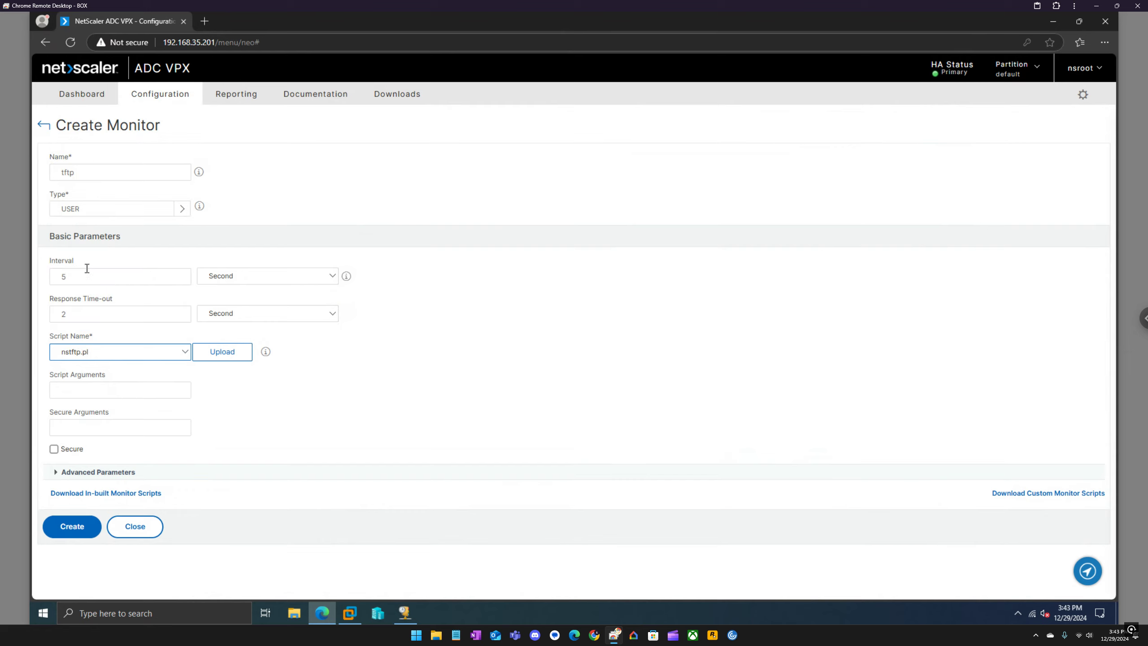
left_click(87, 270)
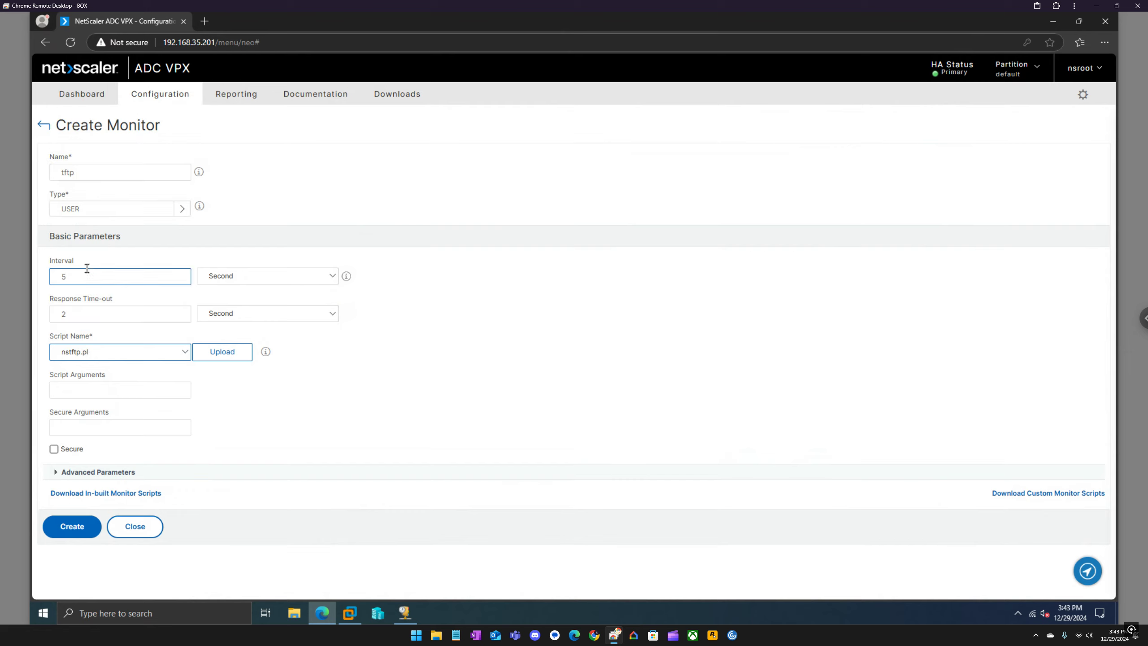
Review the advanced parameters of the tftp monitor, collapse them and create the monitor.
left_click(114, 474)
scroll(118, 477, "down", 3)
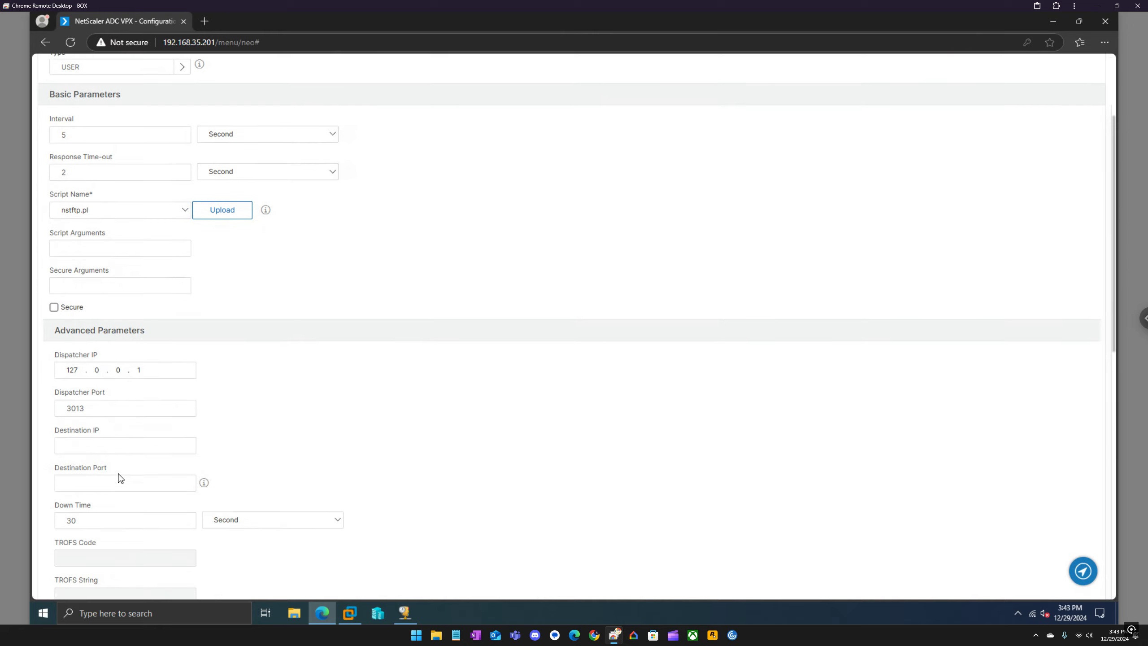
scroll(122, 478, "down", 4)
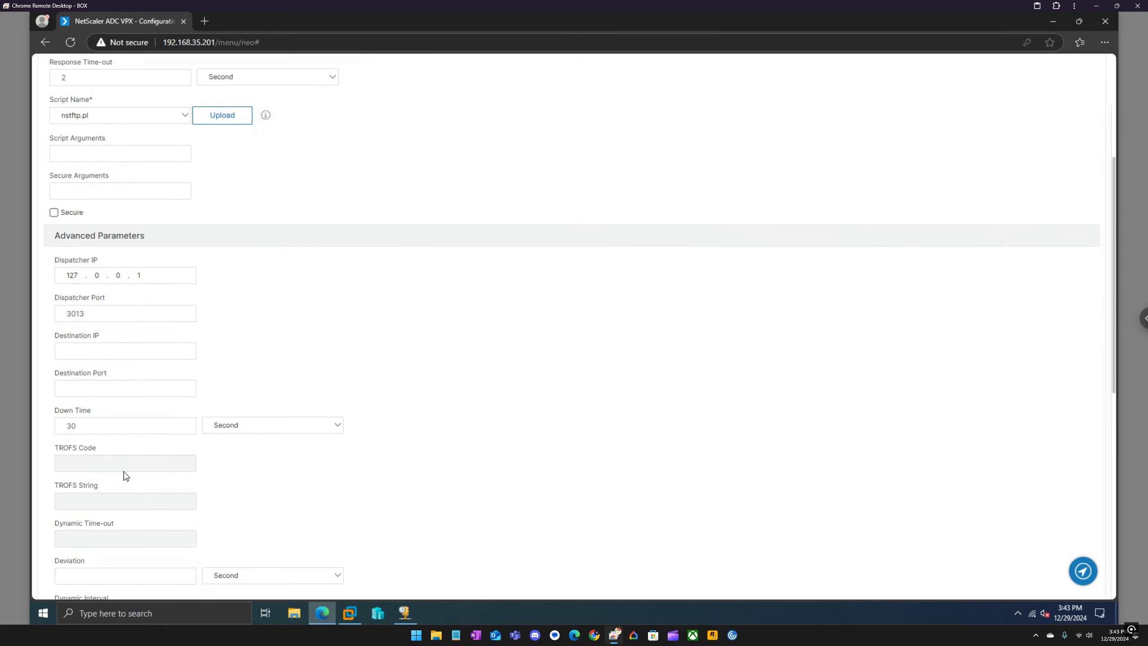
scroll(127, 475, "down", 7)
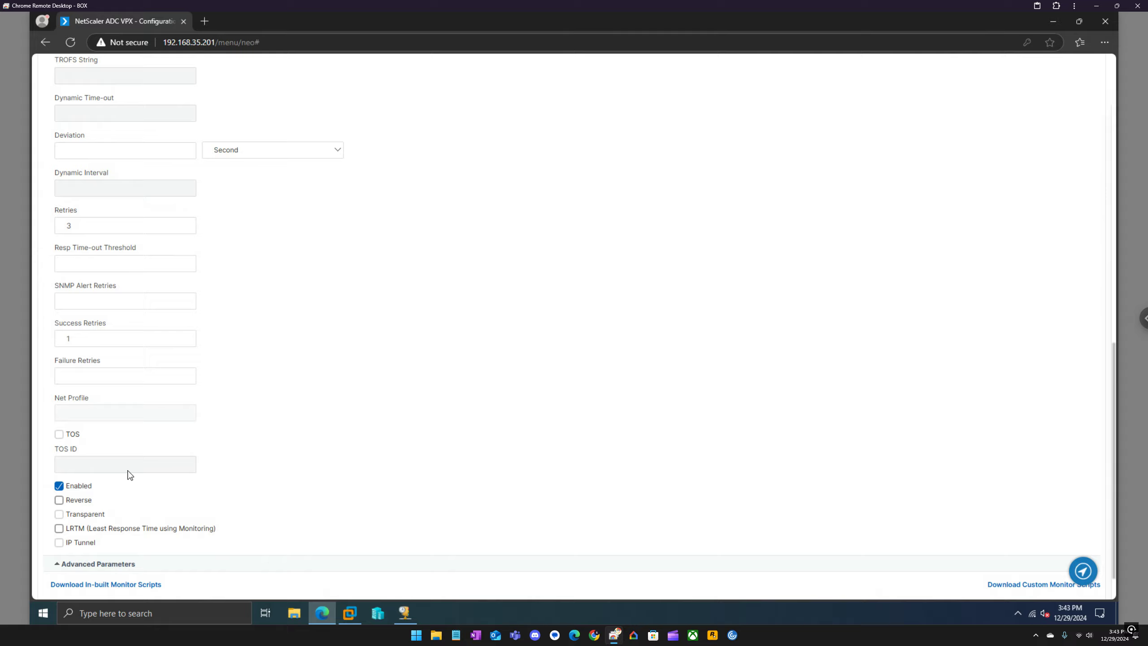
scroll(132, 473, "up", 9)
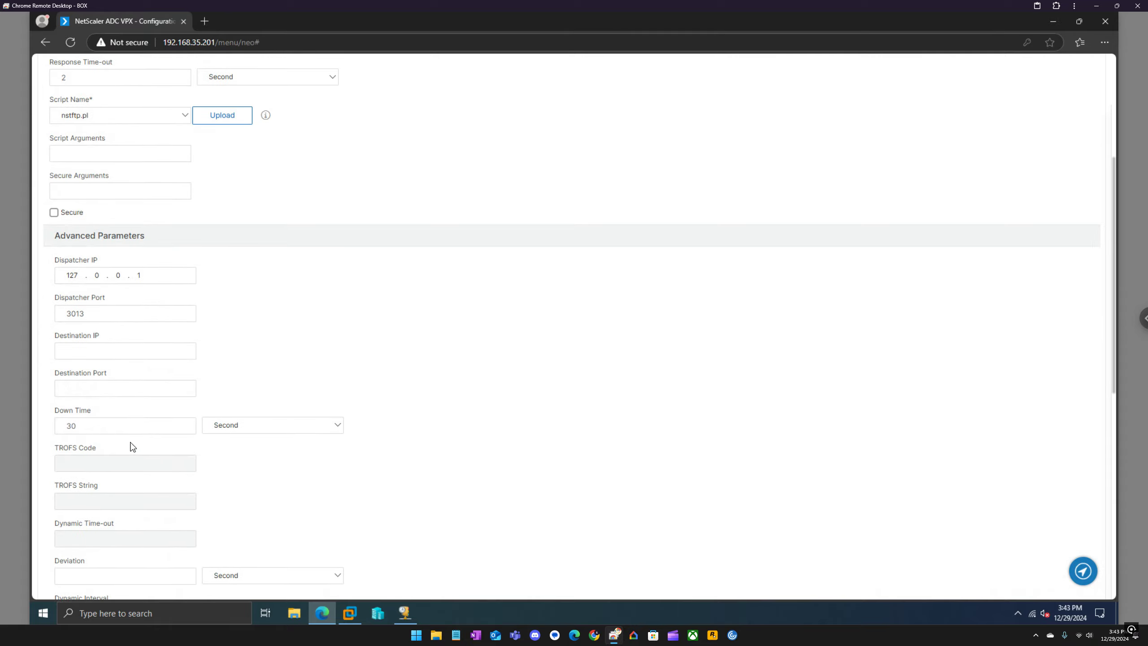
scroll(123, 359, "down", 8)
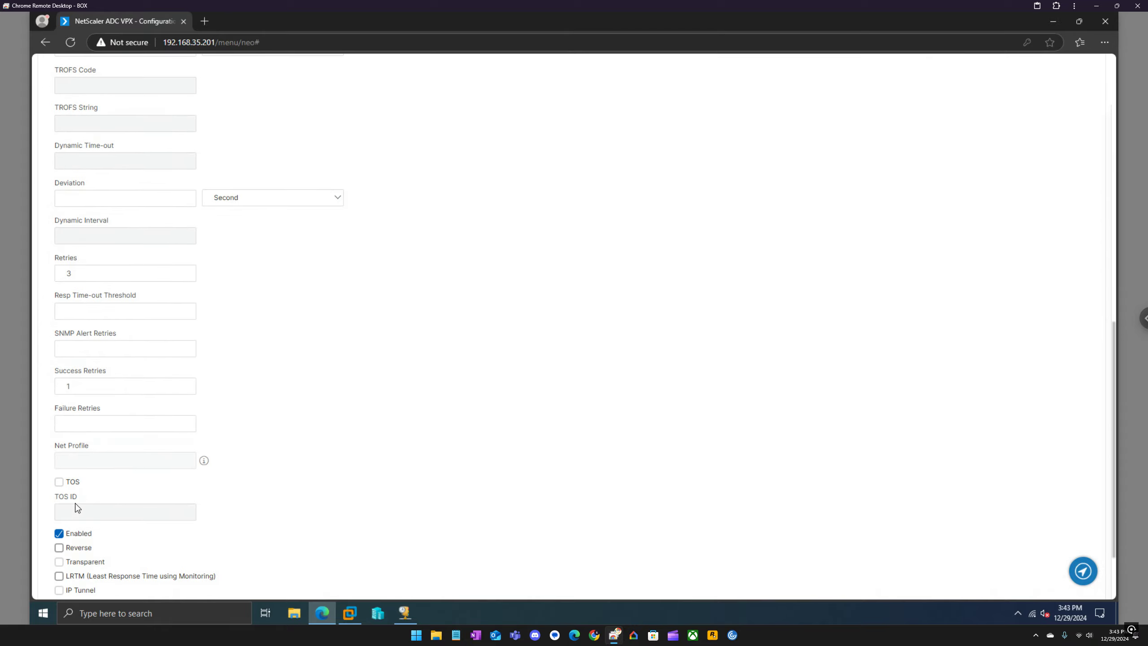
scroll(89, 516, "down", 2)
left_click(92, 519)
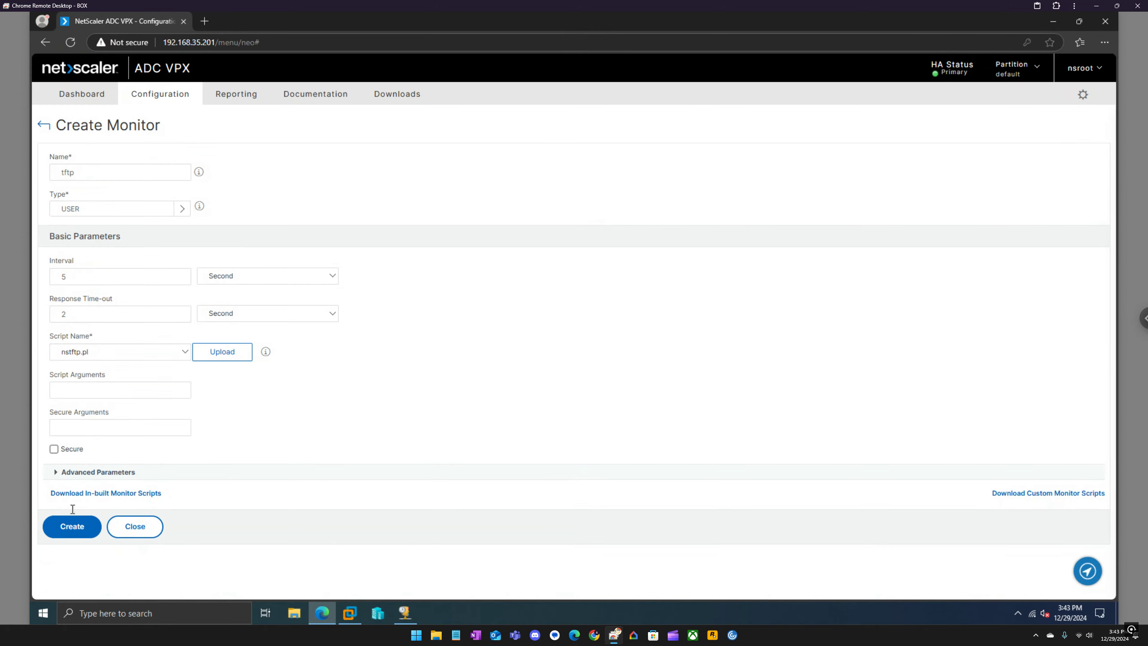
left_click(68, 529)
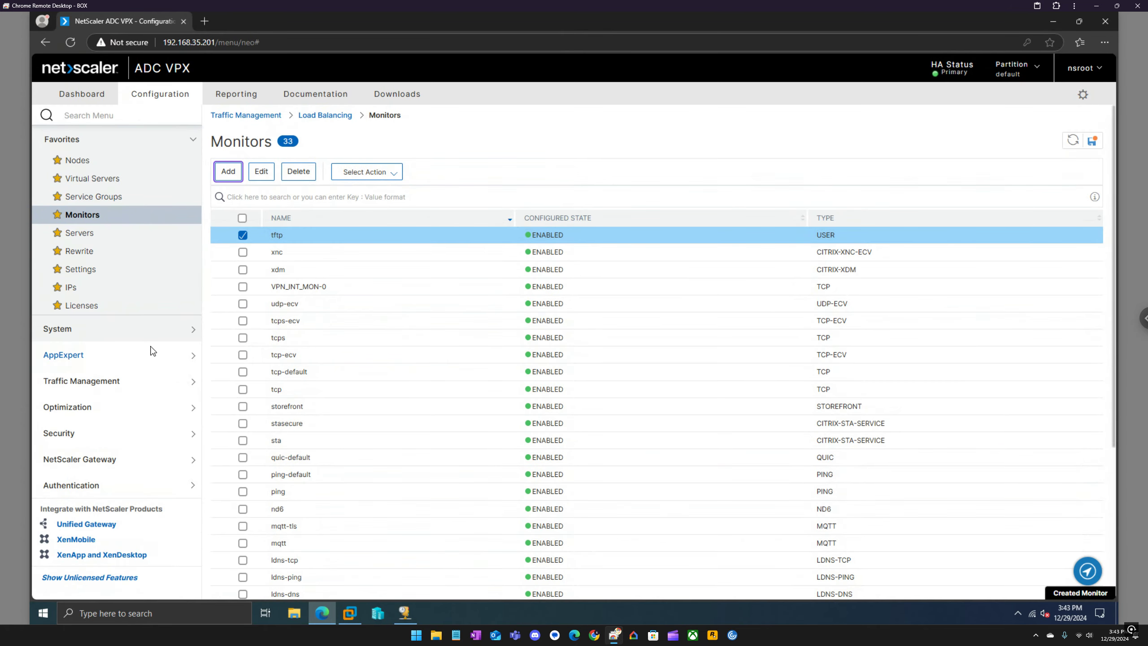
Start a new load balancing service group based on sg-lb-storefront-a and name it sg-lb-pvs.
left_click(96, 233)
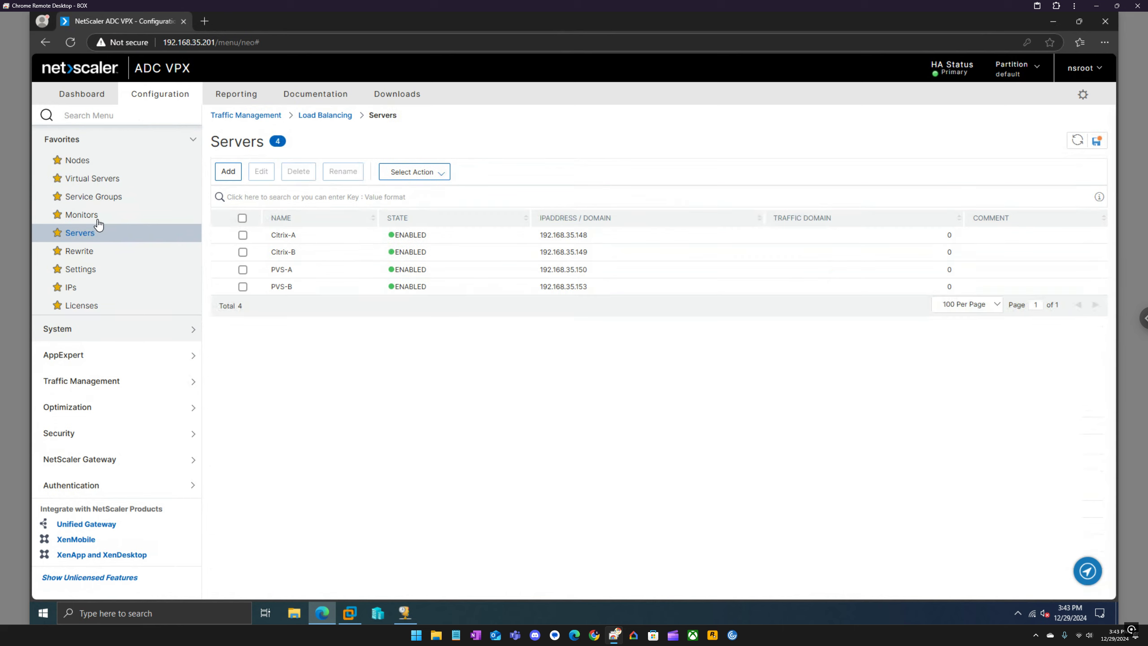
left_click(97, 216)
left_click(110, 196)
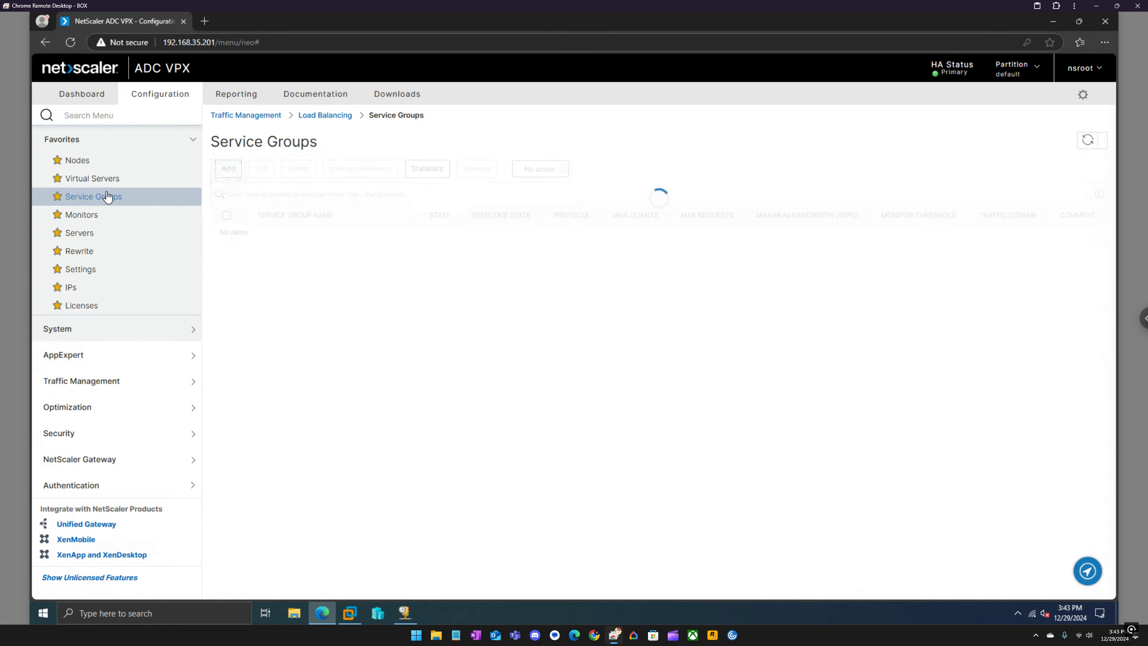
left_click(277, 192)
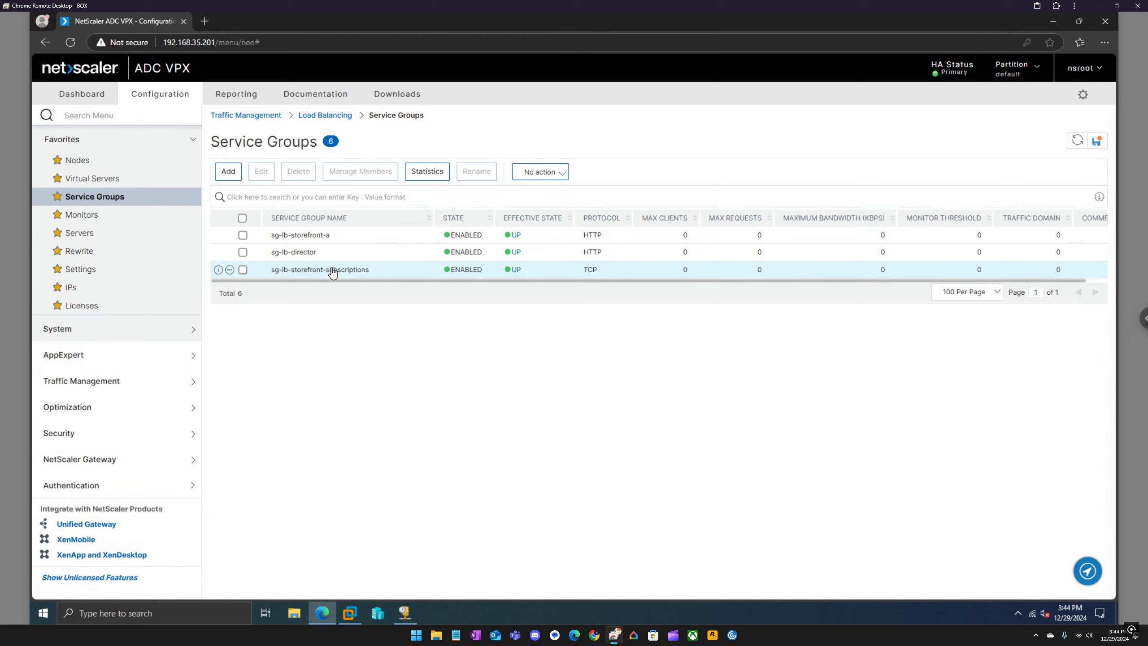
left_click(243, 234)
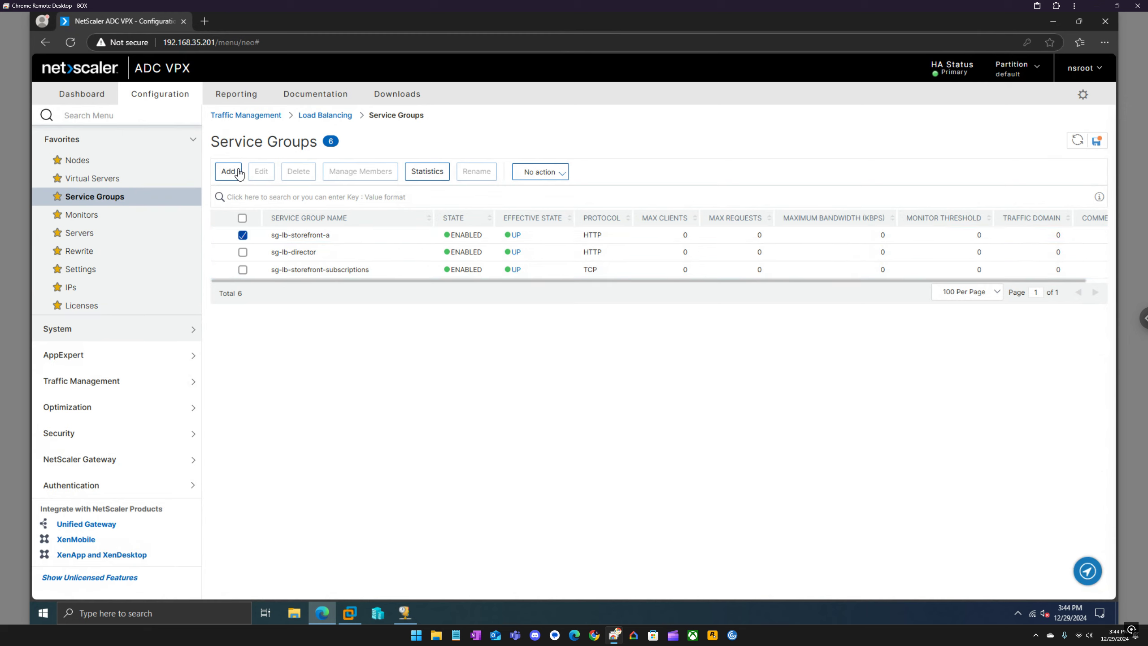
left_click(233, 173)
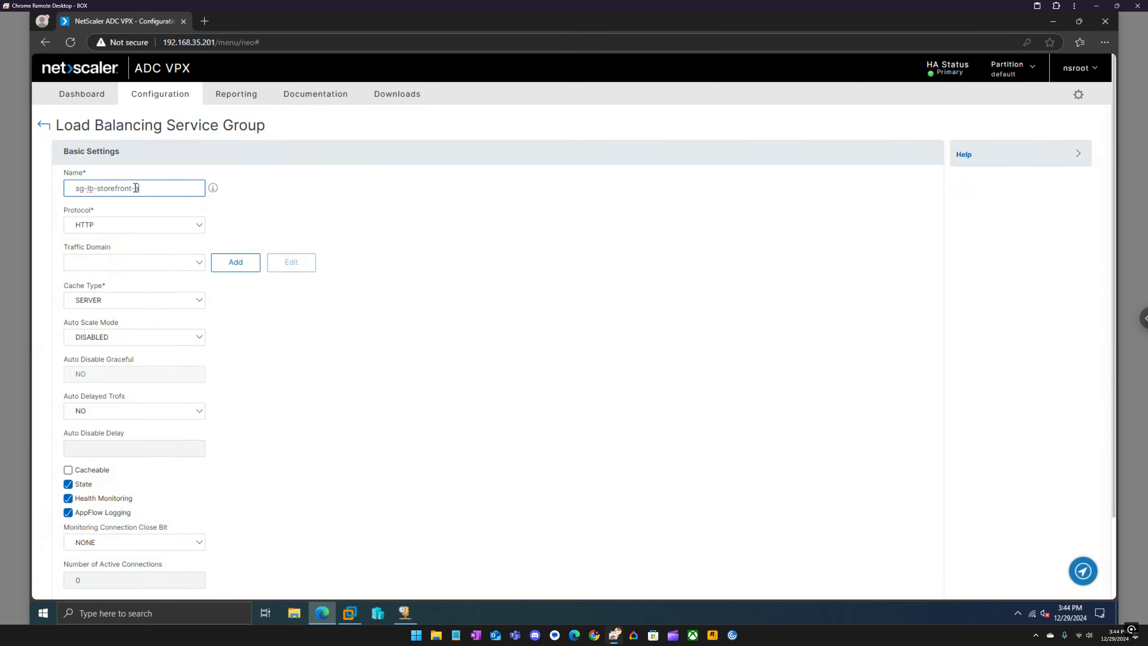
left_click_drag(142, 189, 100, 188)
type("V")
Set the protocol of the sg-lb-pvs service group to TFTP.
left_click(149, 226)
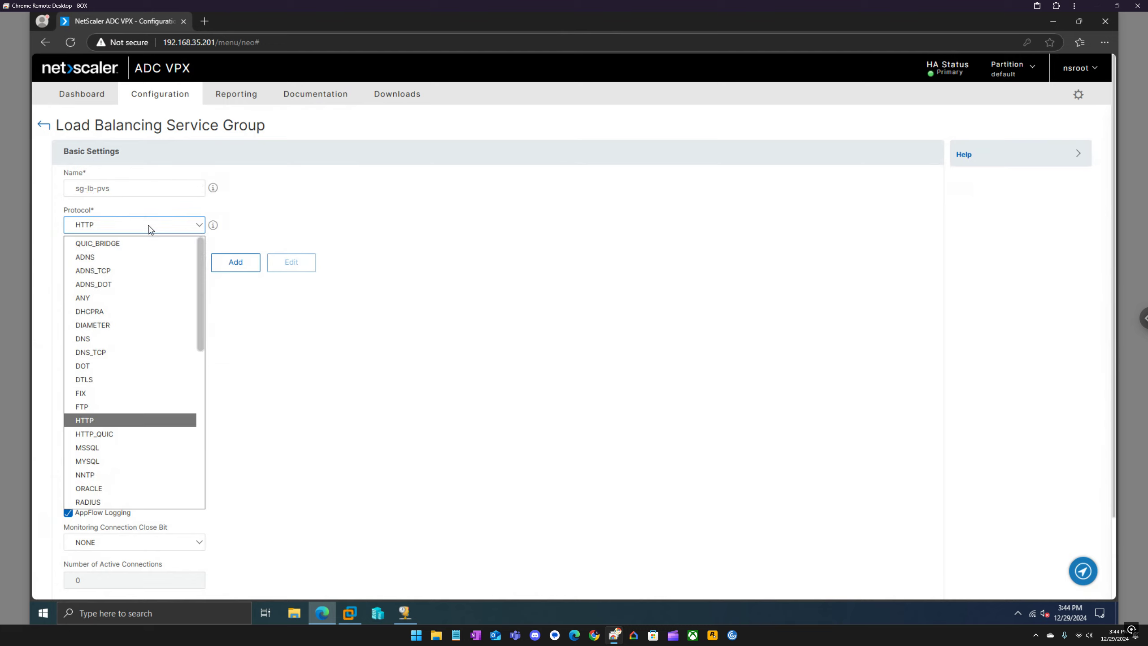
scroll(118, 379, "down", 3)
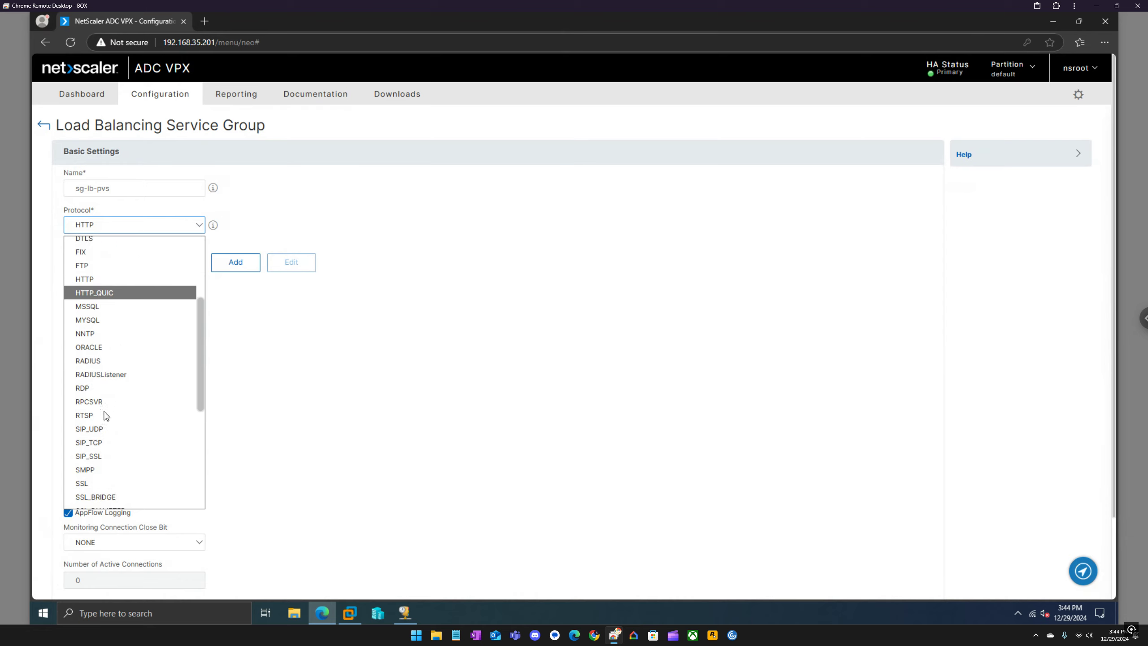
scroll(104, 414, "down", 3)
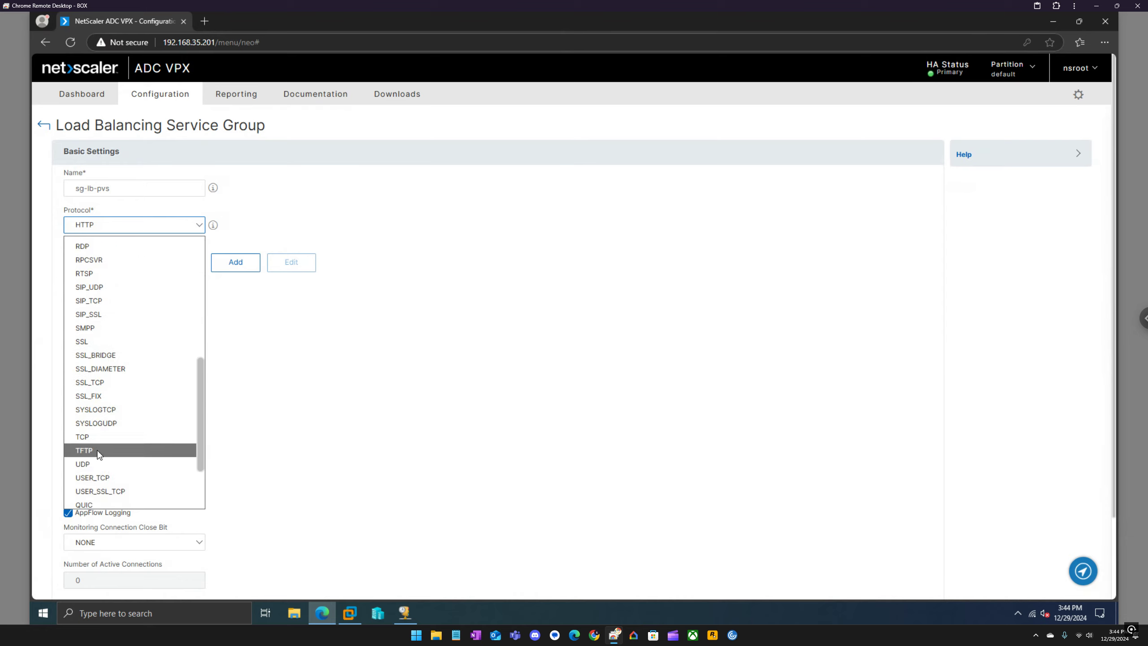
left_click(100, 450)
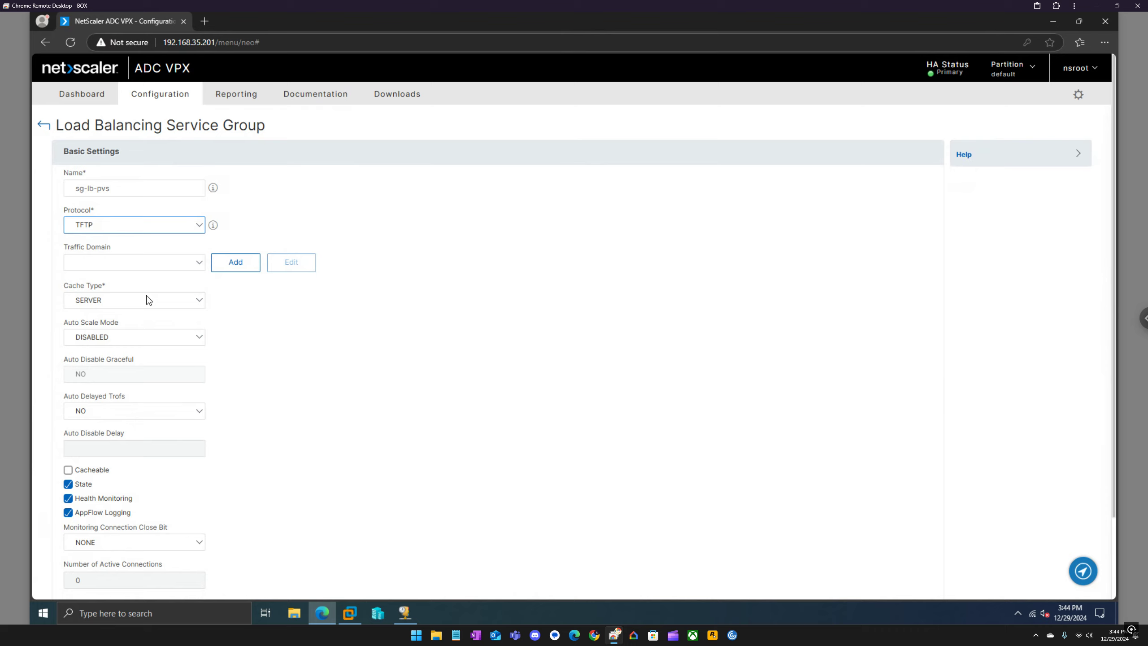
Review the cache type and auto scale mode of sg-lb-pvs, keep SERVER and DISABLED, and confirm the basic settings.
scroll(150, 312, "down", 2)
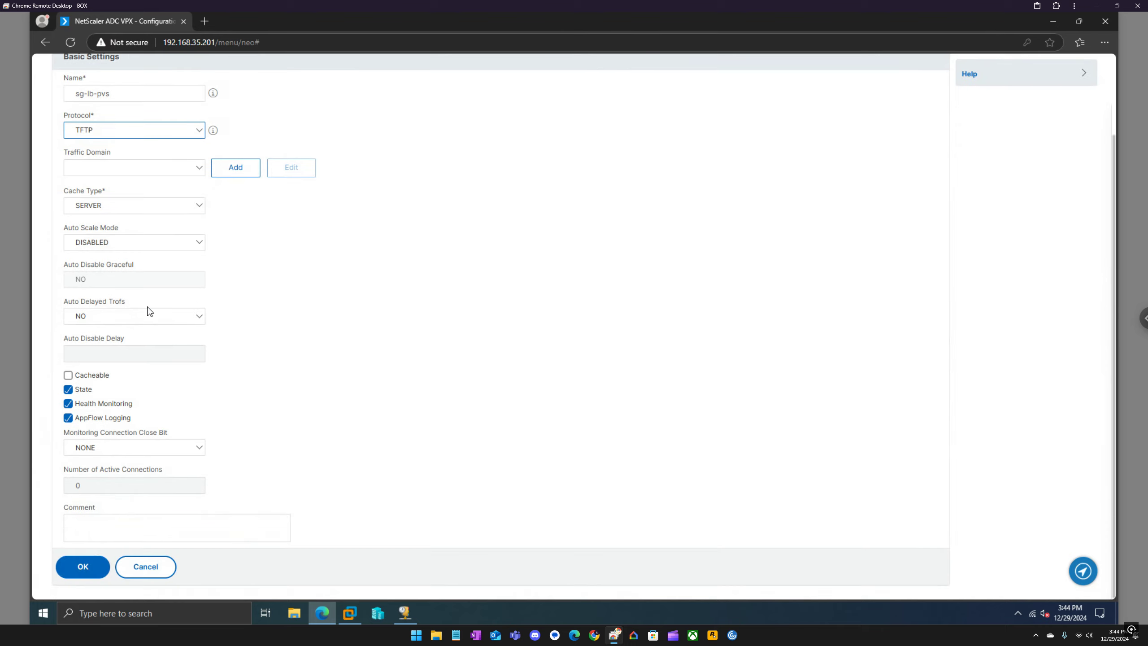
scroll(150, 311, "up", 1)
scroll(150, 311, "up", 1)
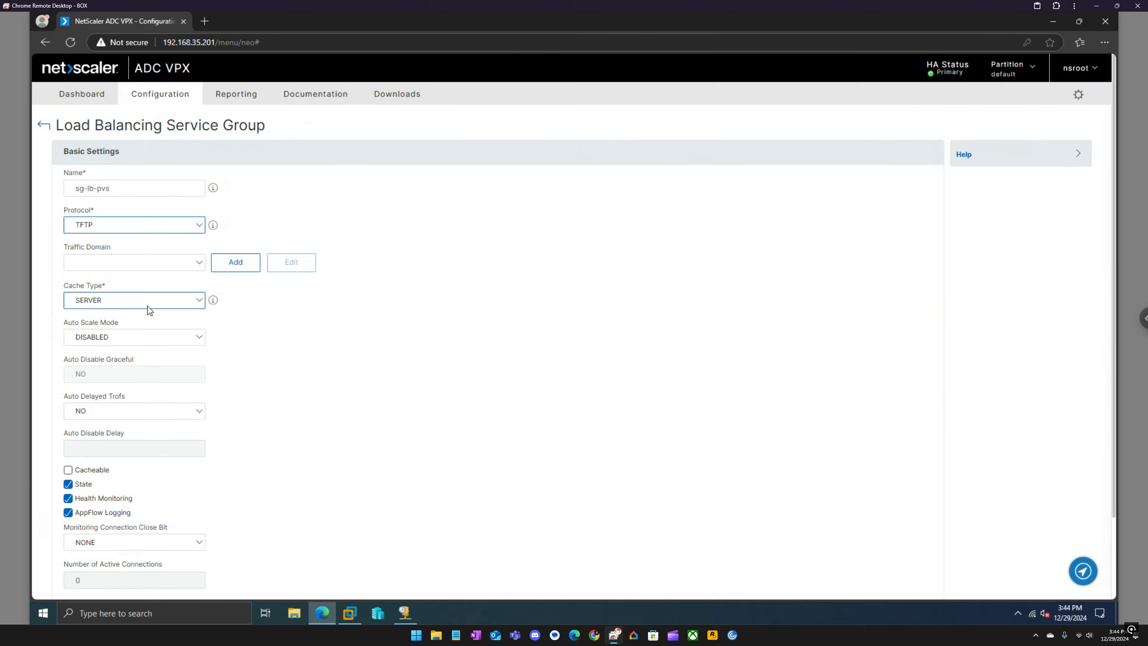
left_click(147, 304)
left_click(147, 305)
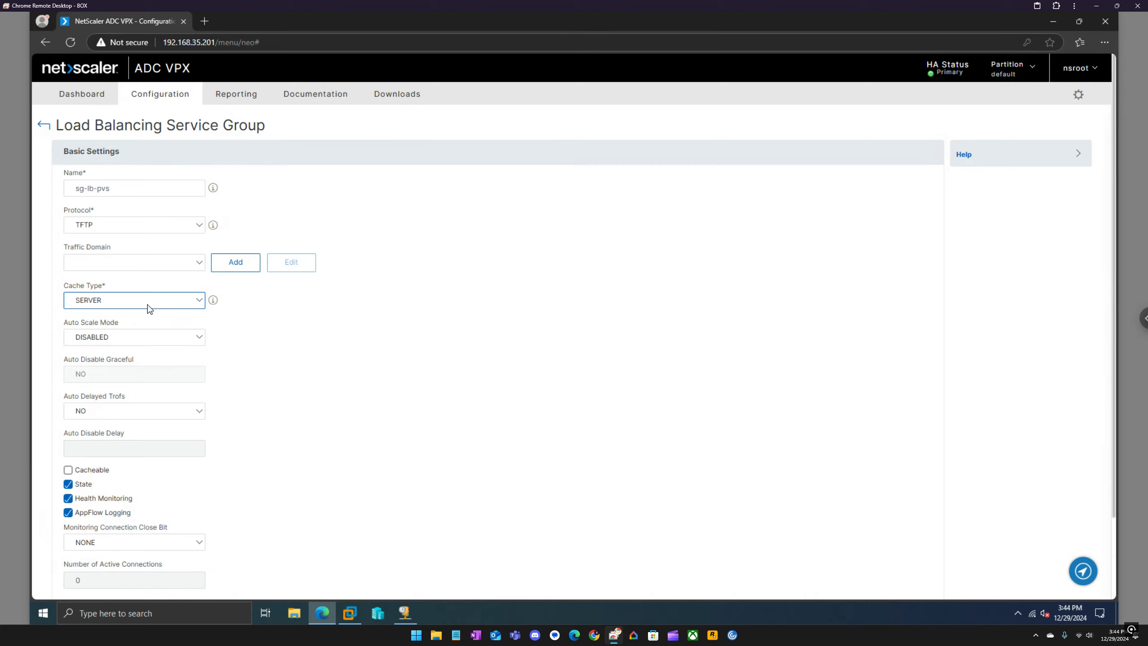
left_click(167, 337)
left_click(168, 337)
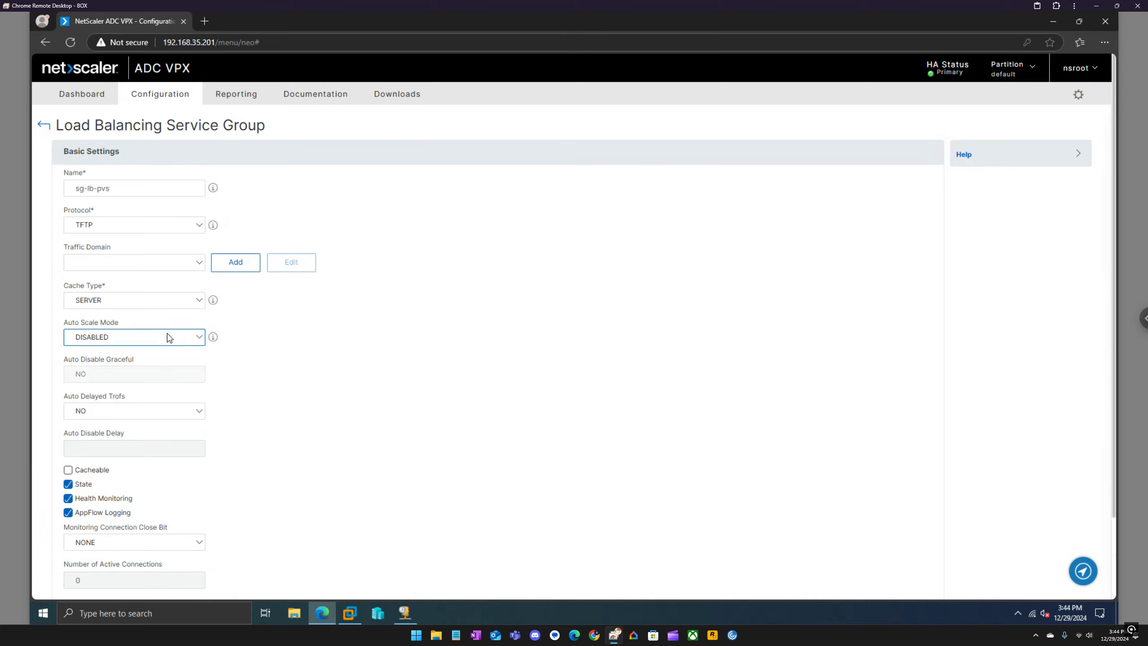
left_click(82, 566)
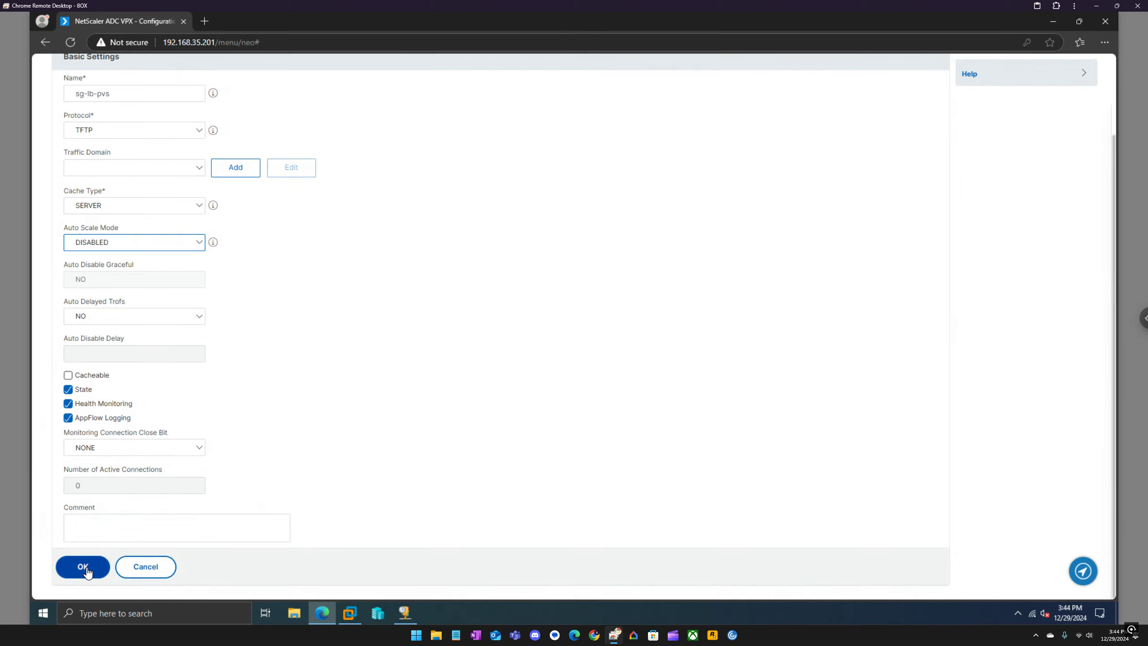
Add the servers PVS-A and PVS-B as server-based members of sg-lb-pvs and confirm the member list.
left_click(169, 343)
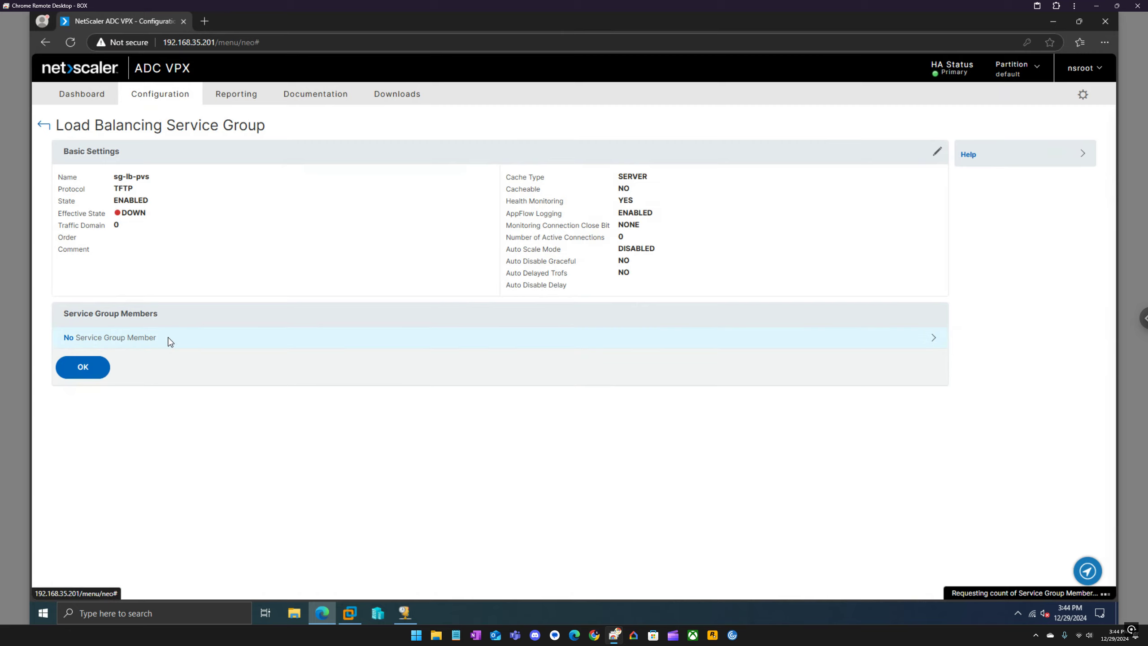
left_click(378, 149)
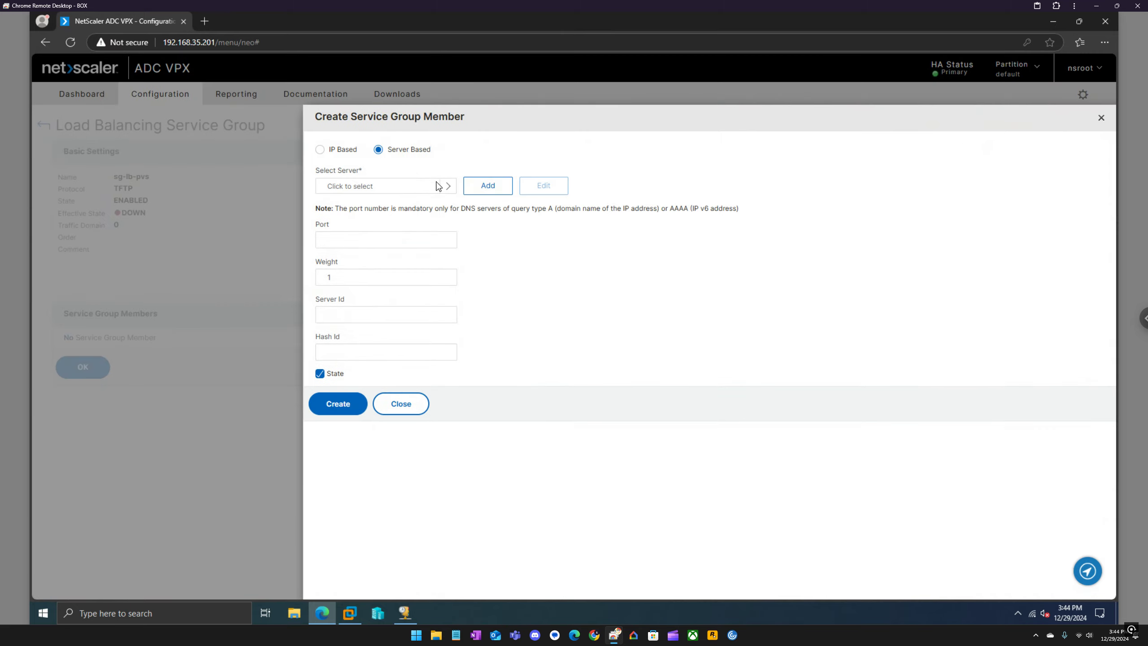
left_click(452, 185)
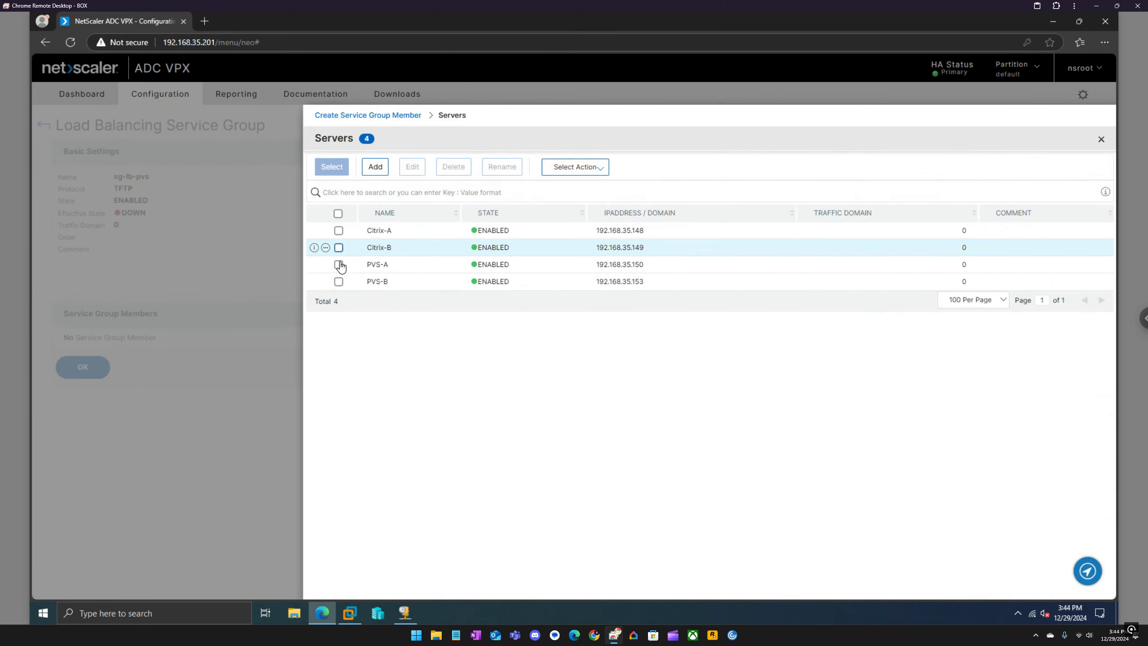
left_click(339, 264)
left_click(338, 282)
left_click(332, 168)
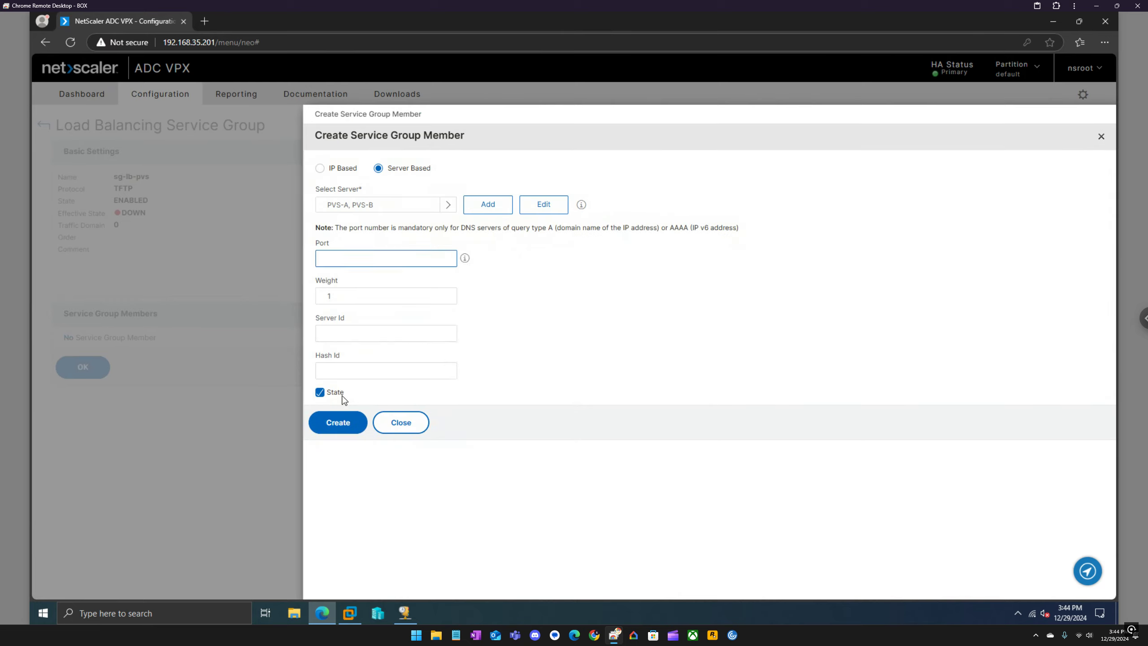
left_click(352, 258)
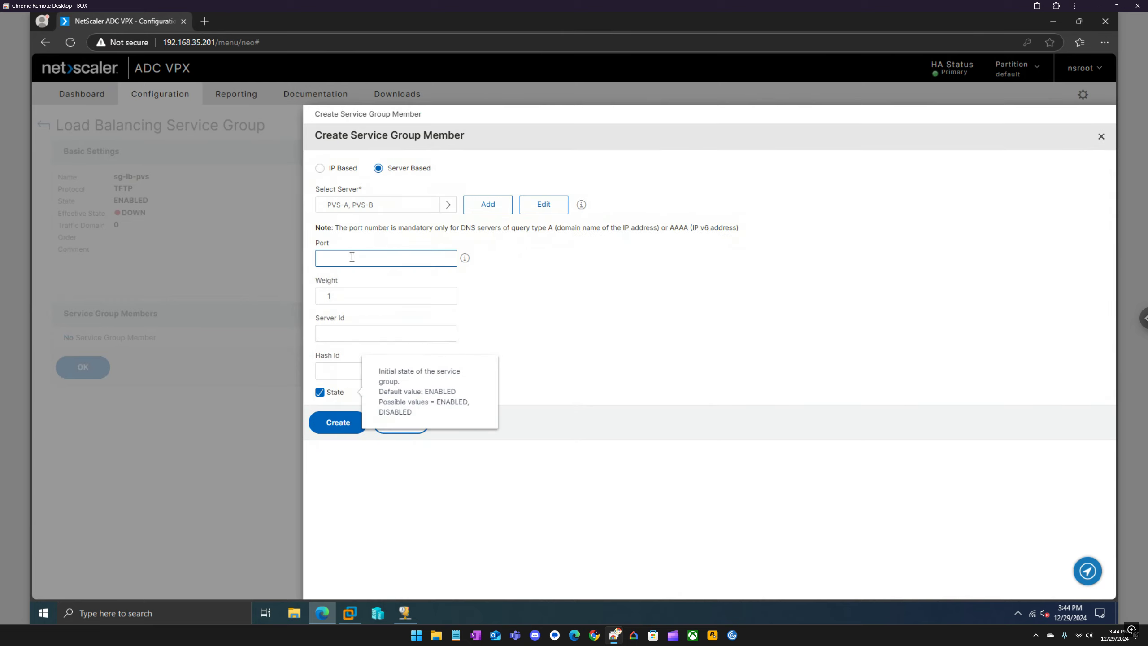
left_click(539, 288)
left_click(342, 423)
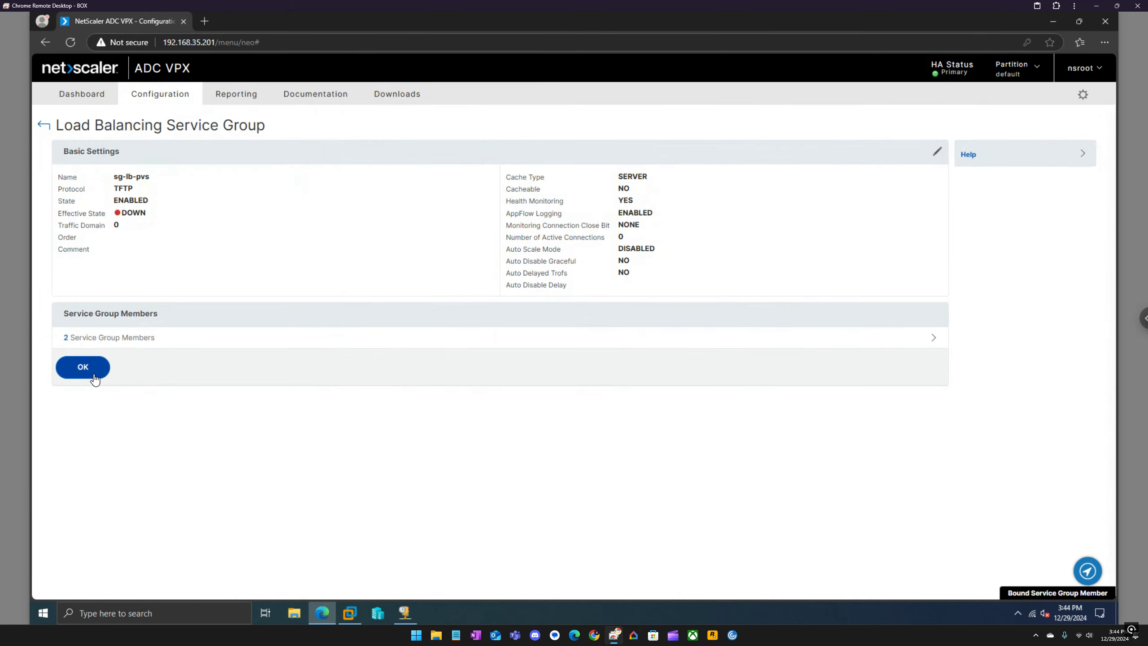
left_click(82, 368)
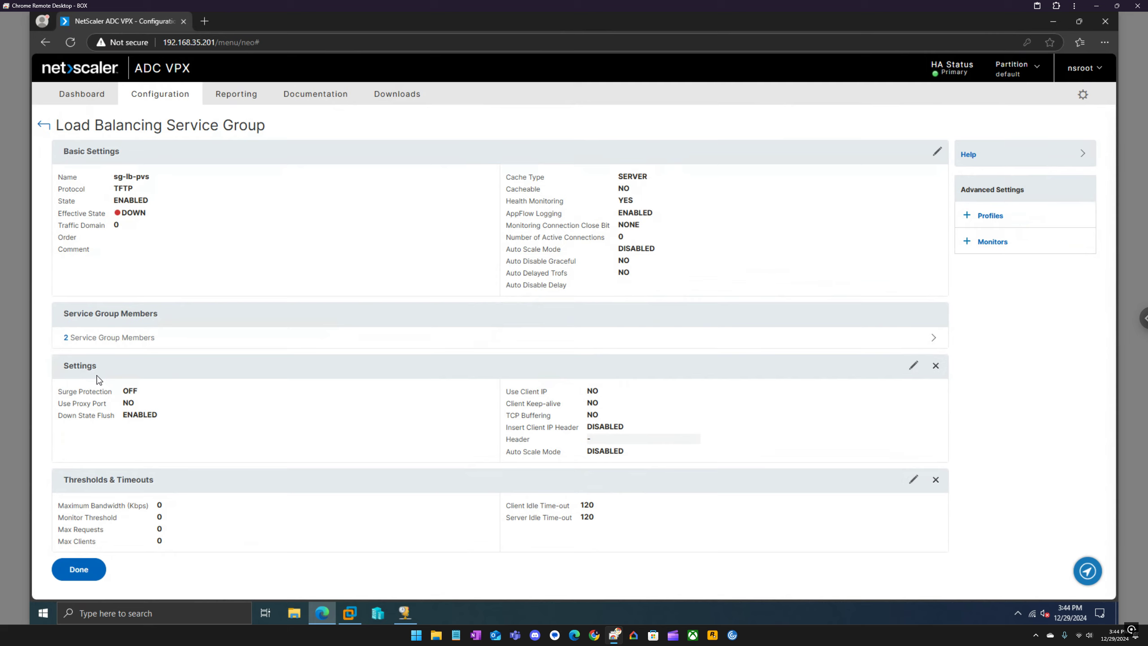
Add a monitor binding to sg-lb-pvs and sort the available monitors by name in descending order to find tftp.
left_click(992, 244)
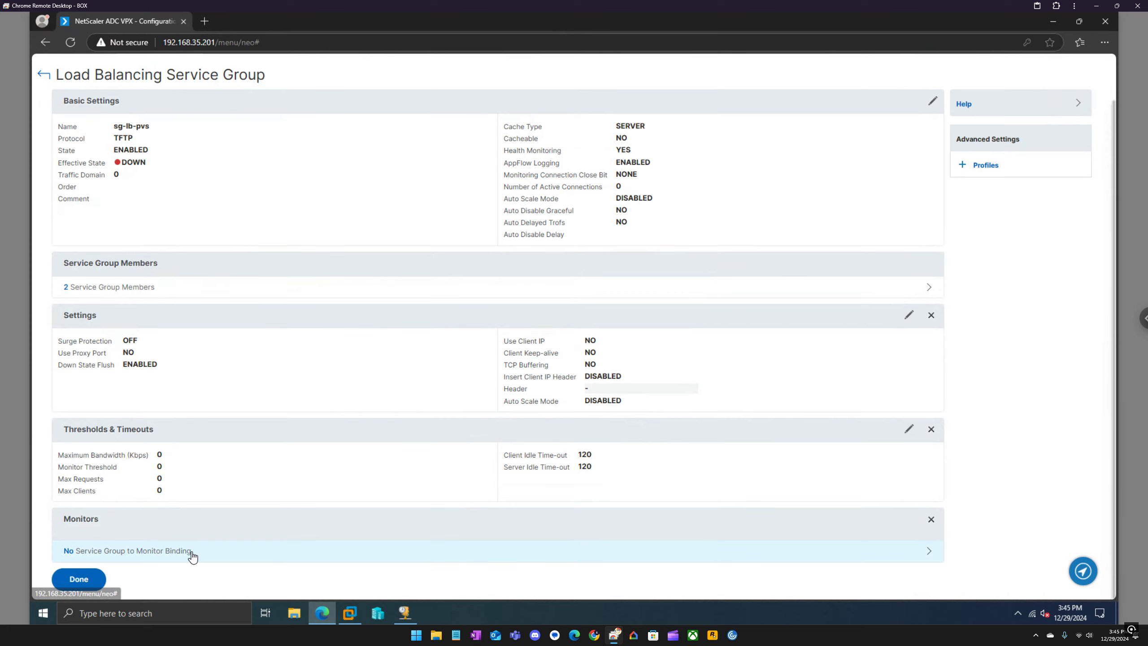
left_click(190, 553)
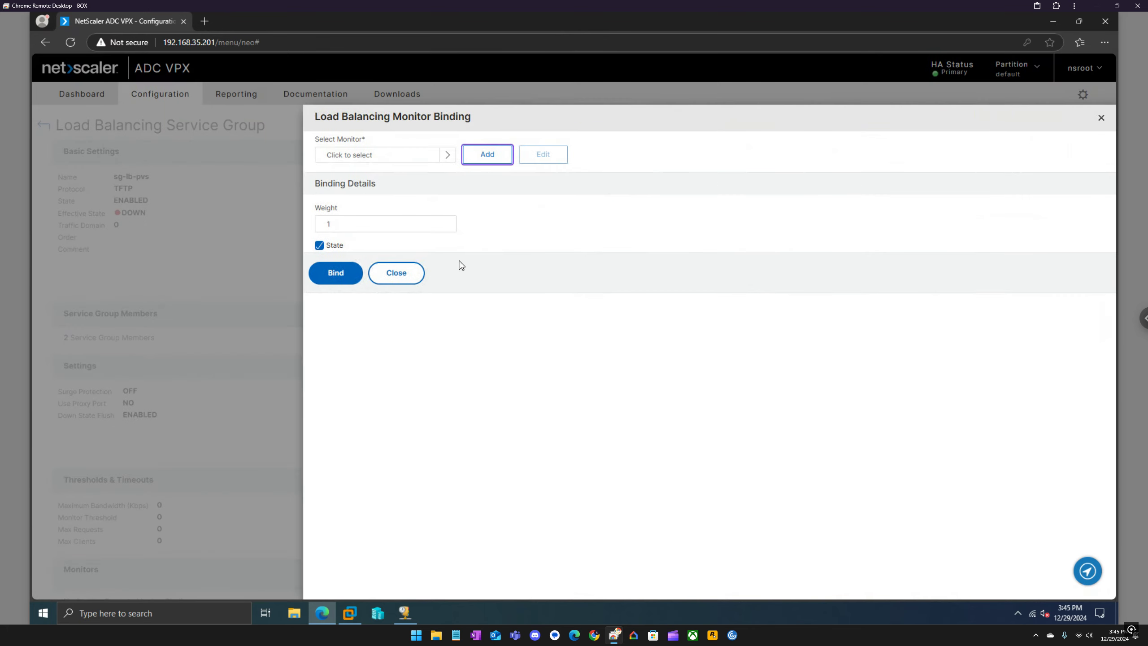
left_click(445, 155)
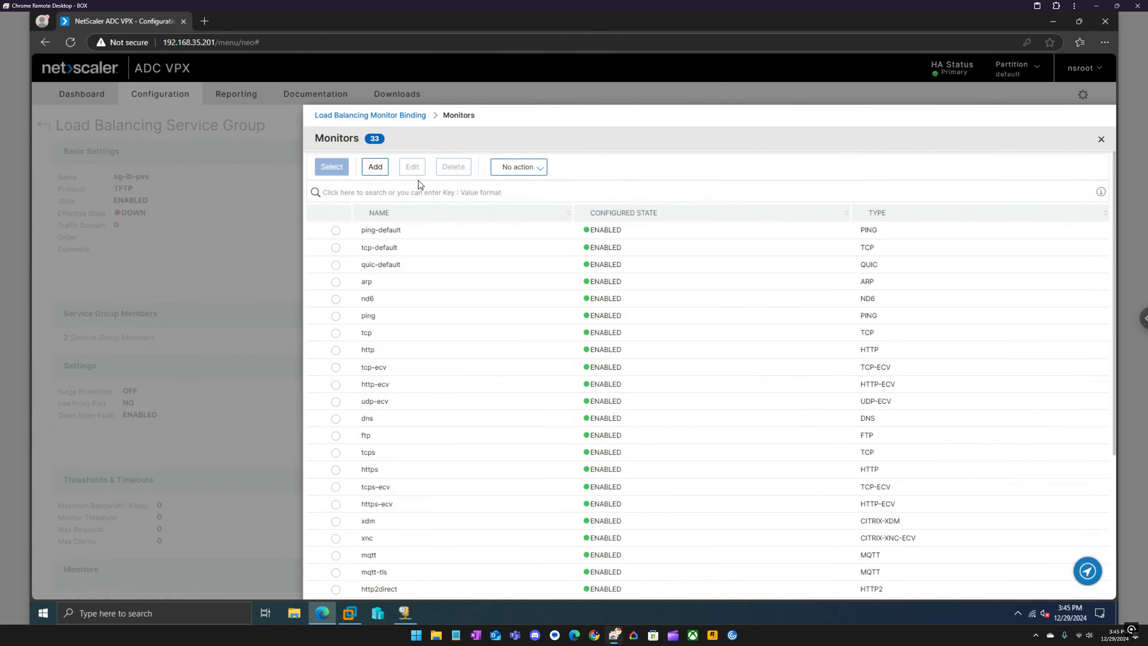
left_click(415, 216)
scroll(420, 274, "down", 3)
scroll(428, 245, "up", 3)
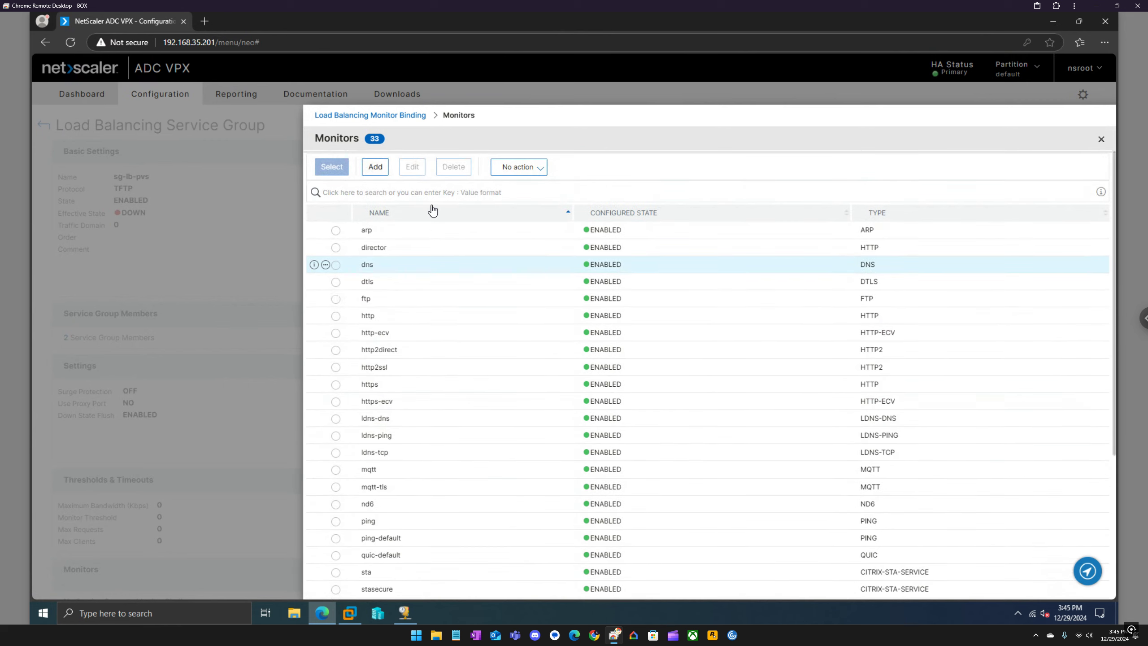
left_click(430, 210)
scroll(406, 271, "down", 3)
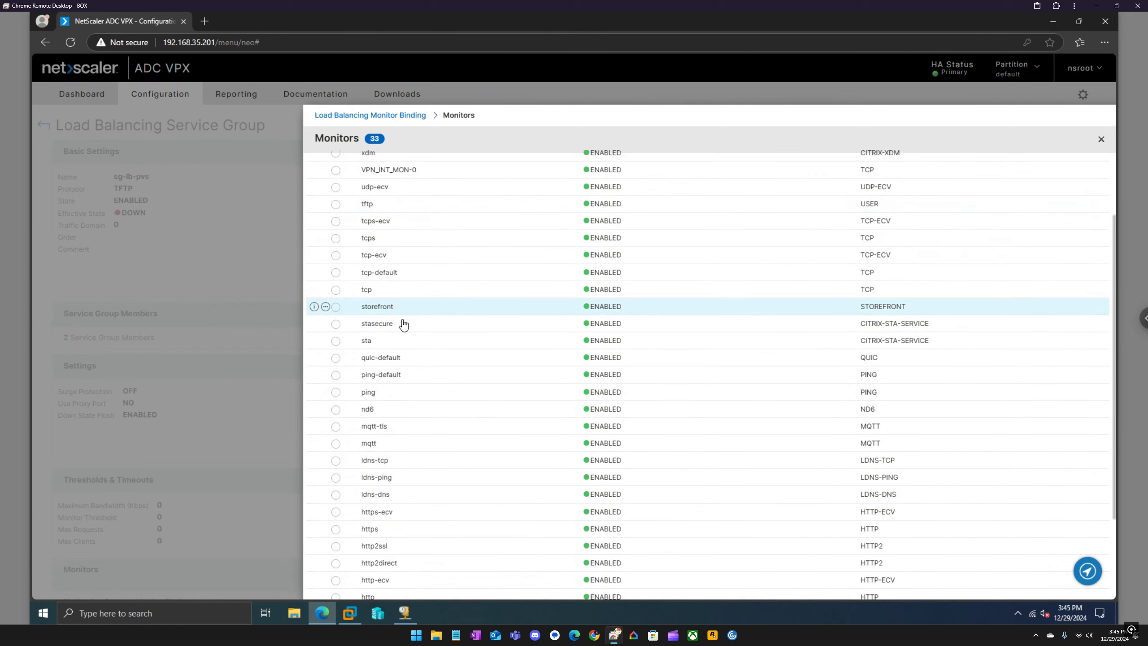
scroll(402, 334, "down", 3)
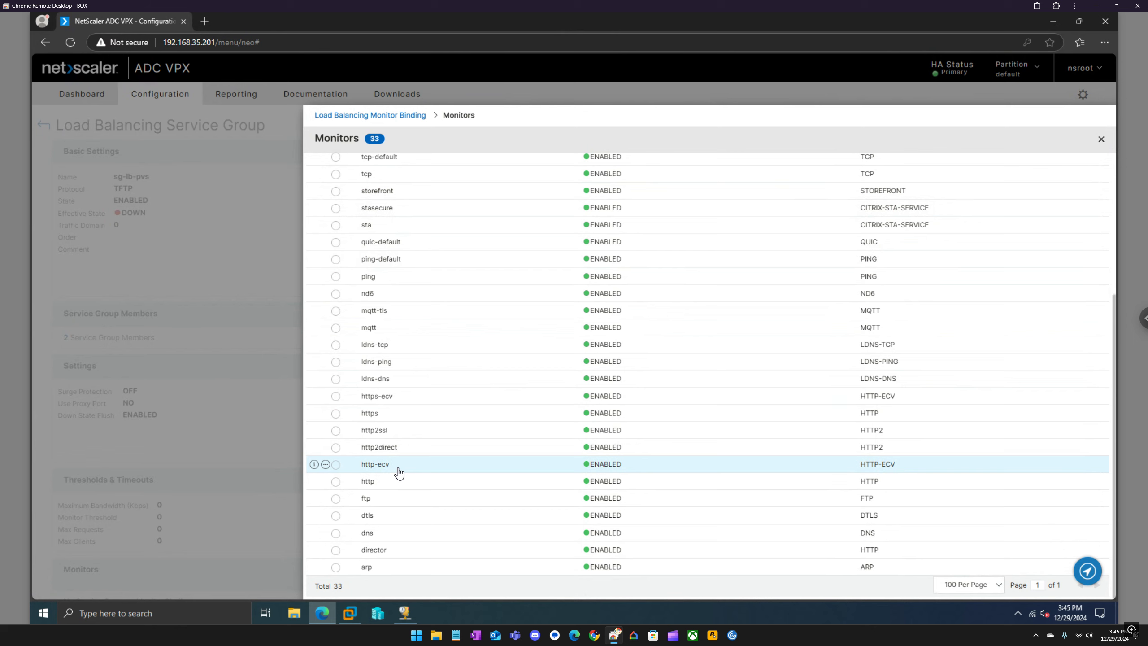
scroll(398, 470, "up", 5)
scroll(335, 285, "up", 1)
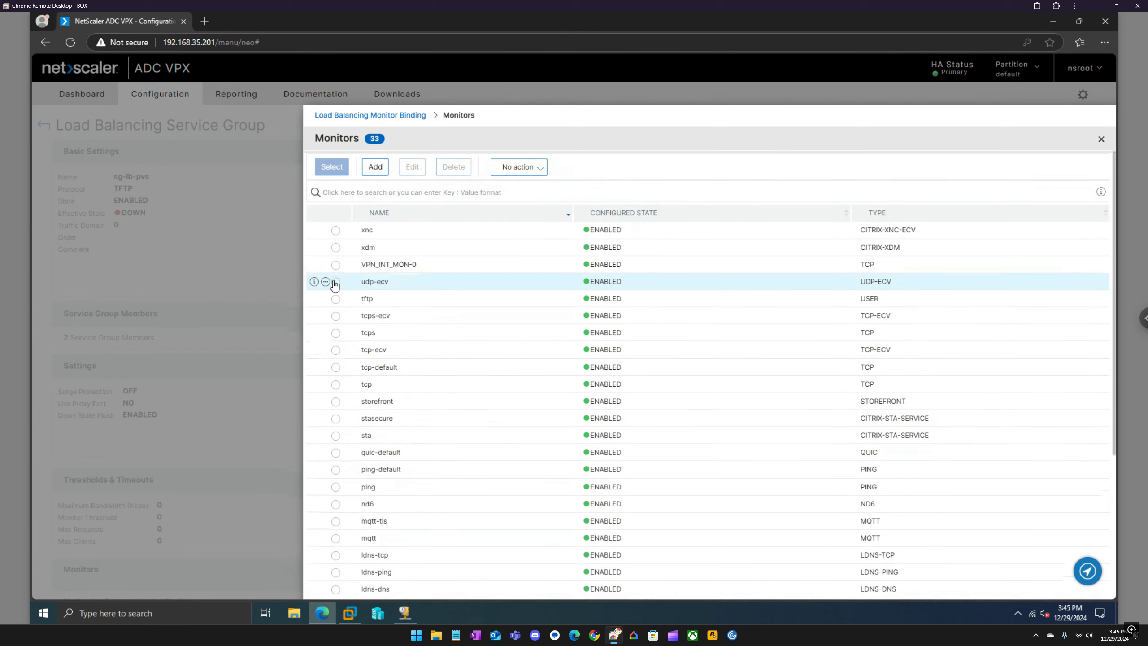
Bind the tftp monitor to sg-lb-pvs and finish the service group.
left_click(336, 281)
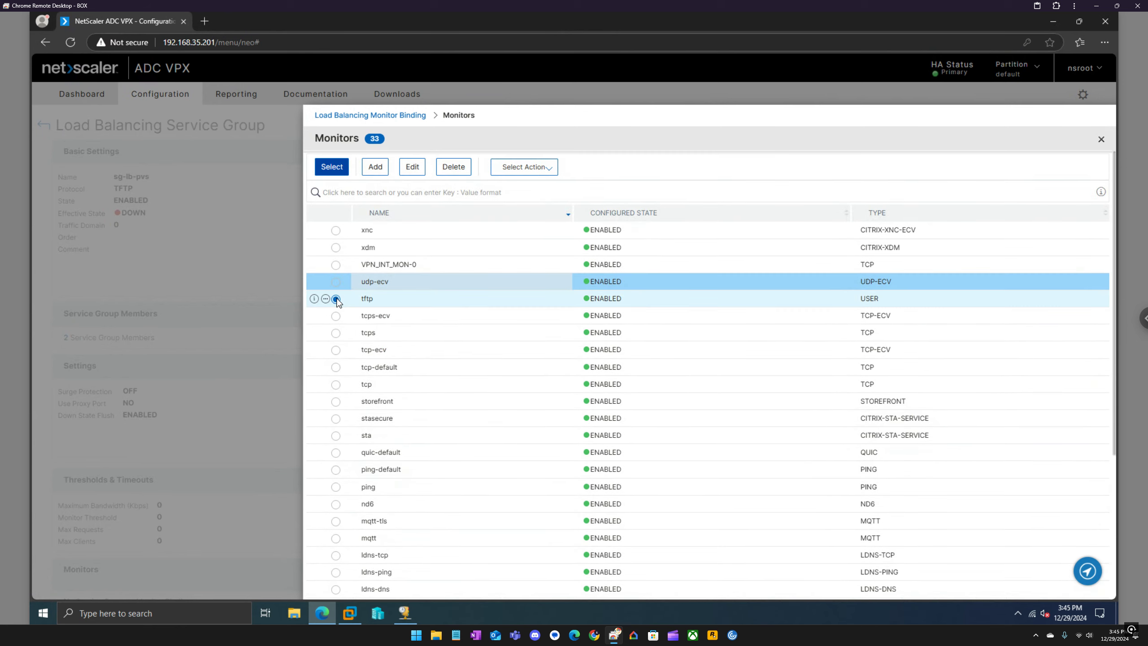
left_click(336, 299)
left_click(335, 167)
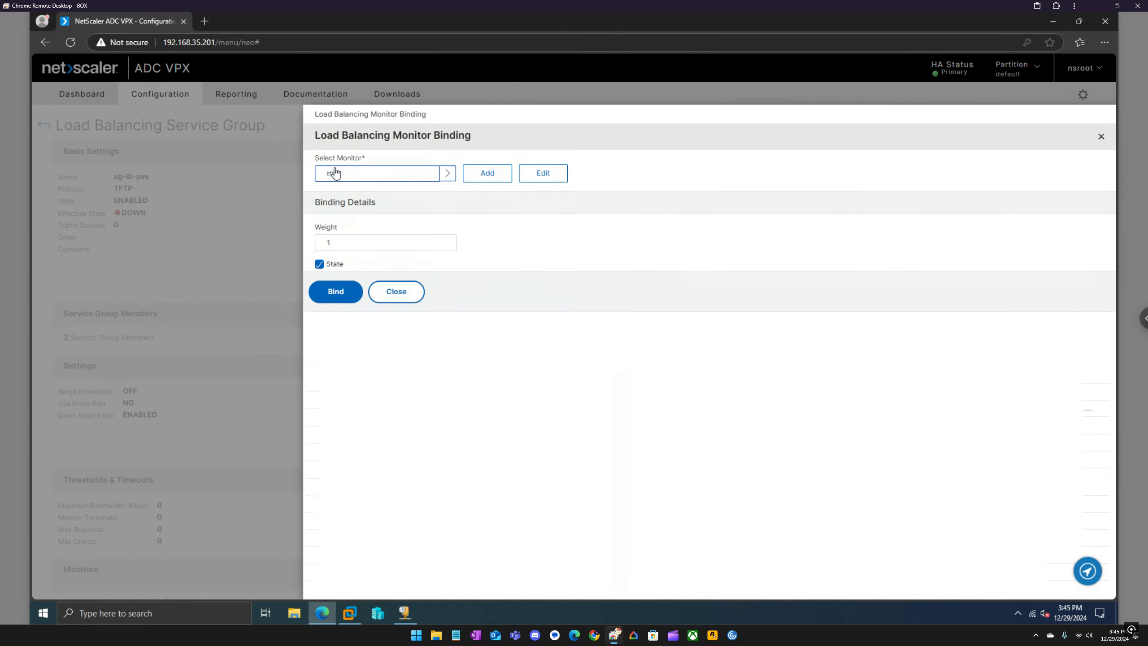
left_click(336, 290)
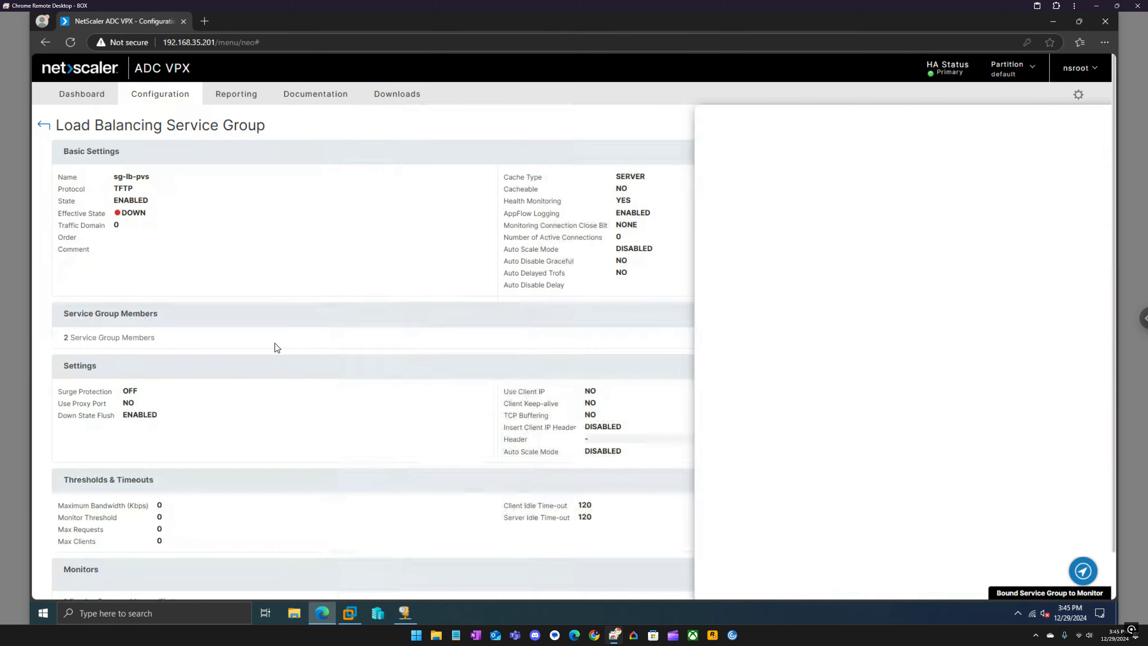
scroll(275, 348, "down", 1)
left_click(78, 579)
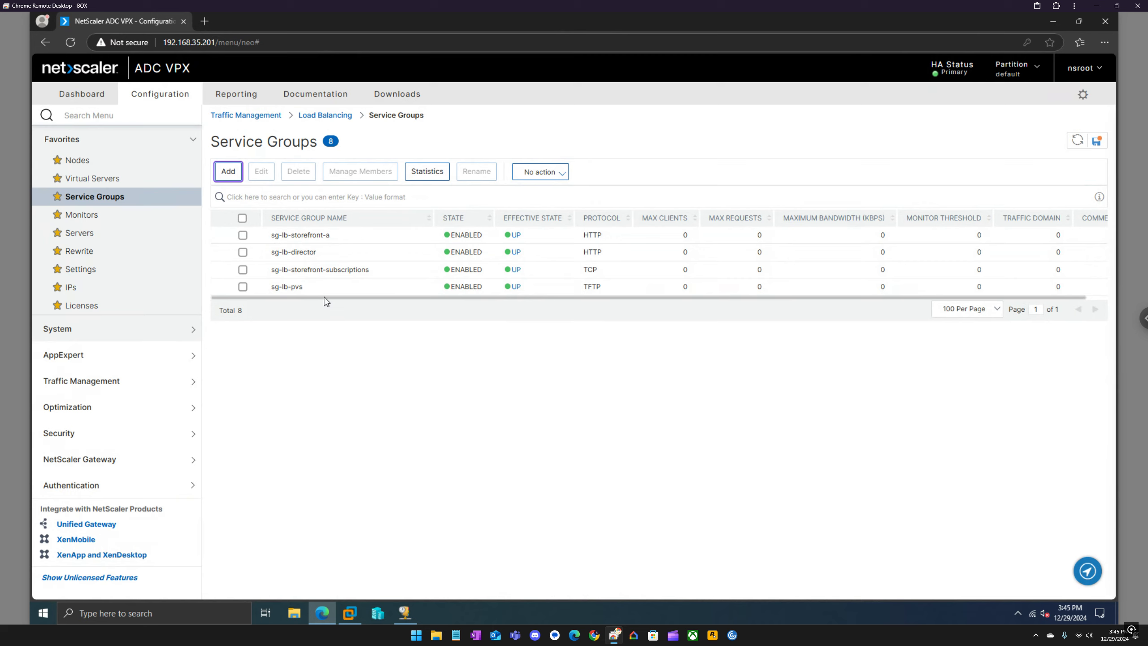
Start a new load balancing virtual server based on lb-vip-sf-a-ssl and name it lb-vip-pvs.
left_click(107, 181)
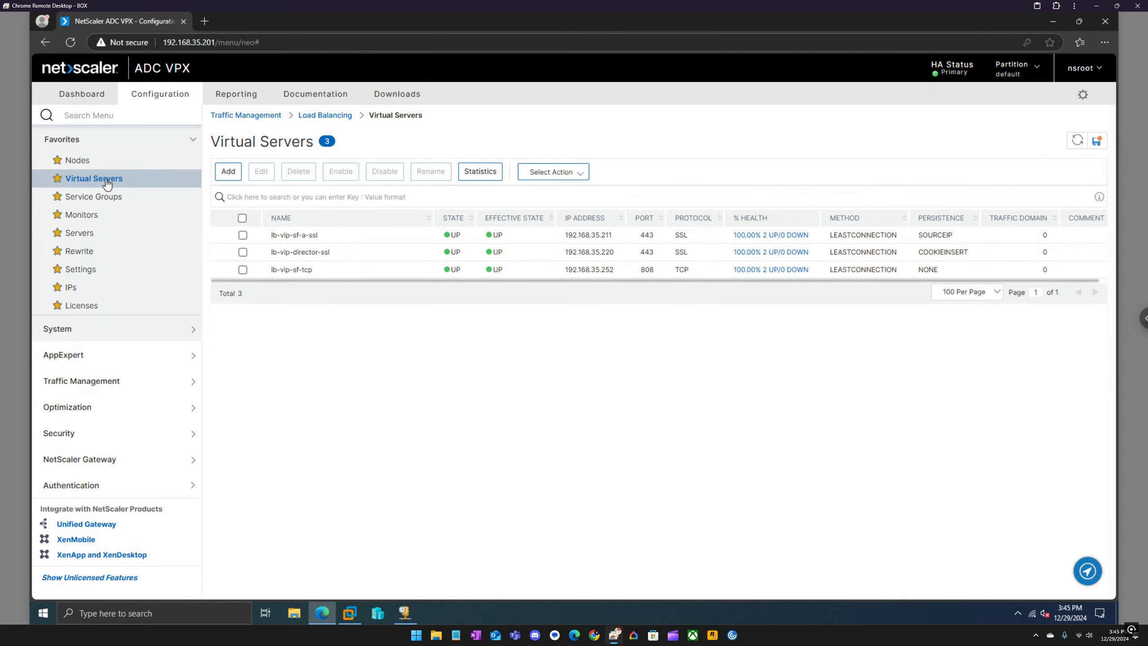
left_click(242, 234)
left_click(228, 172)
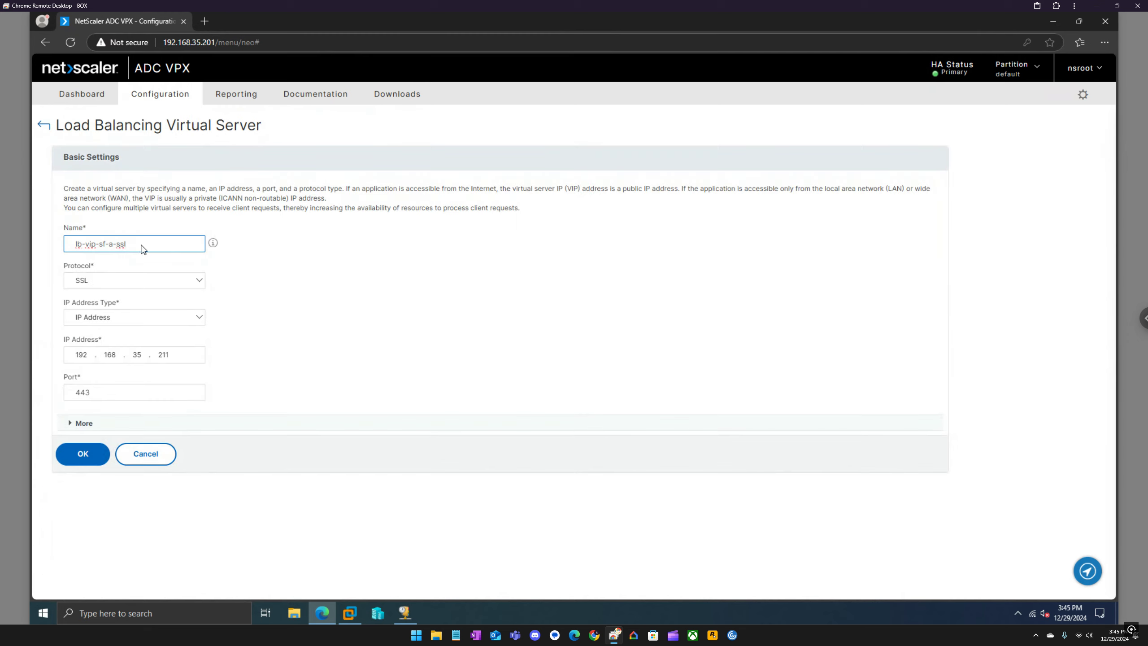
left_click_drag(133, 245, 103, 244)
type("v")
Set the protocol of lb-vip-pvs to TFTP and its IP address to 192.168.35.252.
left_click(125, 278)
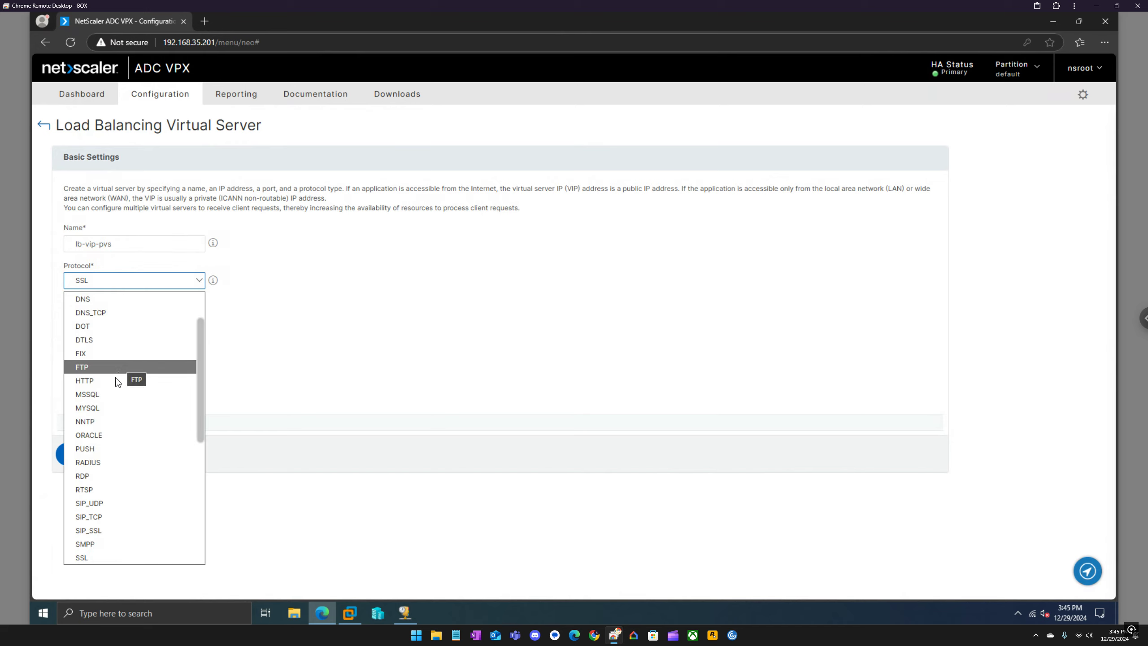
scroll(104, 476, "down", 5)
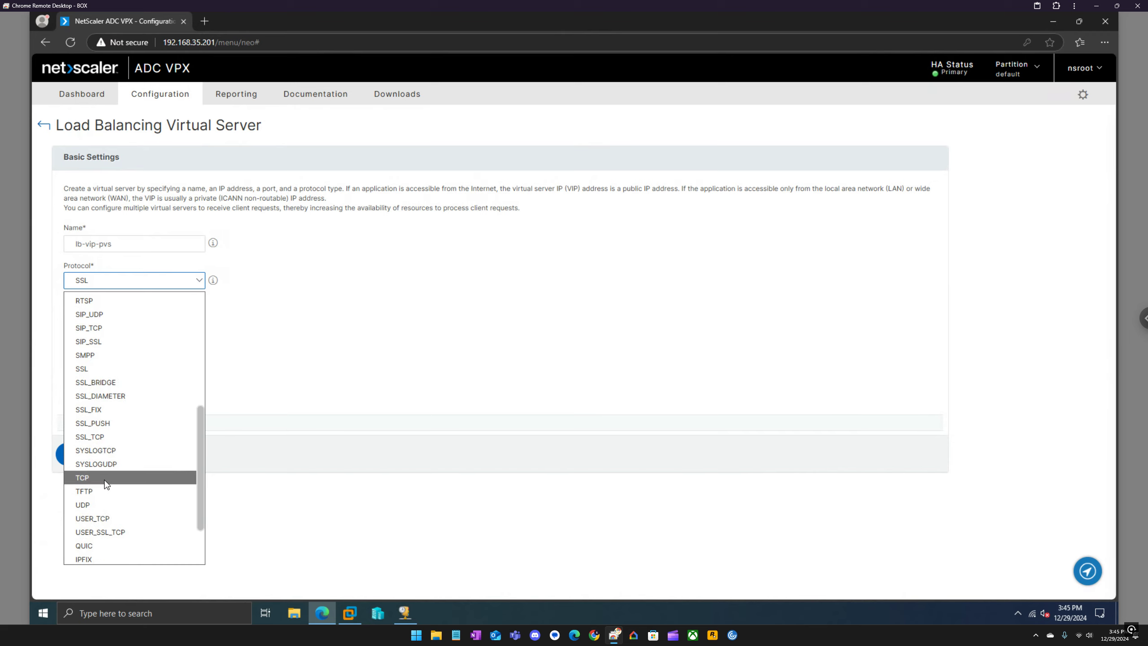
left_click(99, 491)
left_click(175, 352)
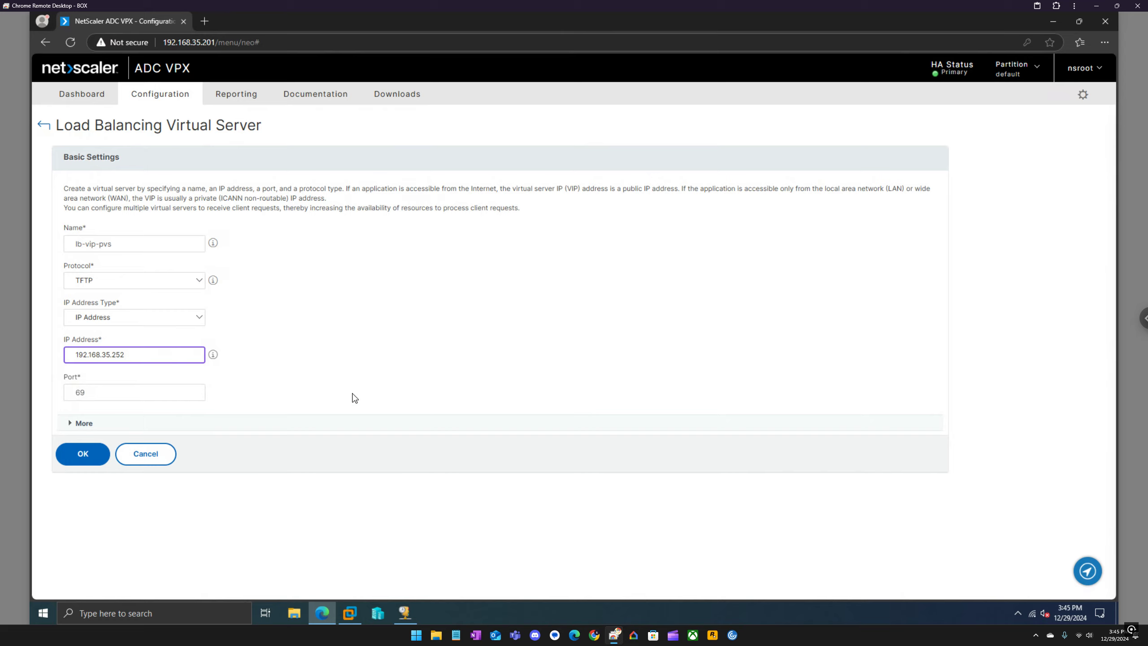
Check the eucla.local DNS host records on the Domain virtual machine in VMware Workstation, and return to the virtual server form.
left_click(349, 612)
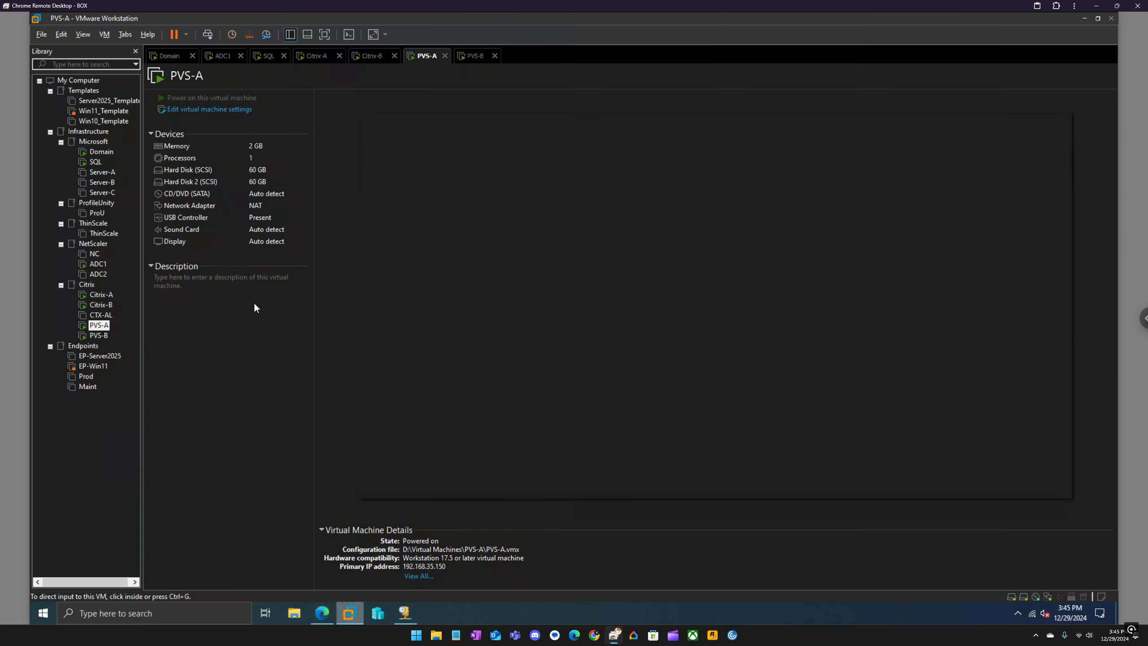
left_click(176, 56)
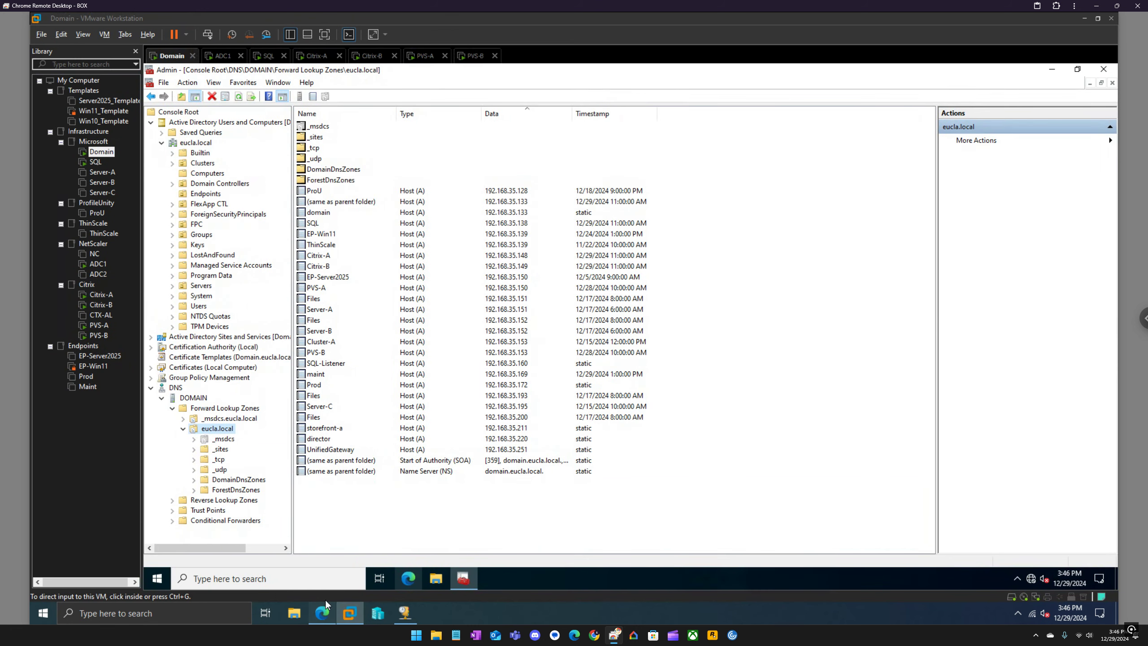
left_click(322, 613)
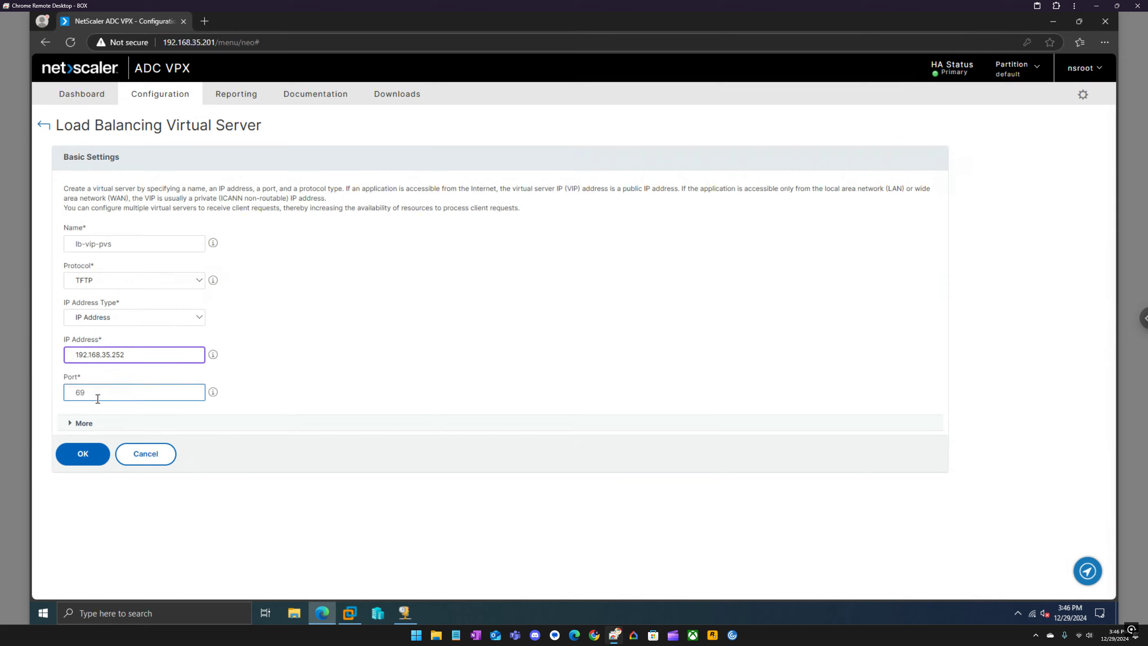
Switch the protocol of lb-vip-pvs to HTTP and back to TFTP.
left_click(121, 283)
scroll(125, 329, "up", 5)
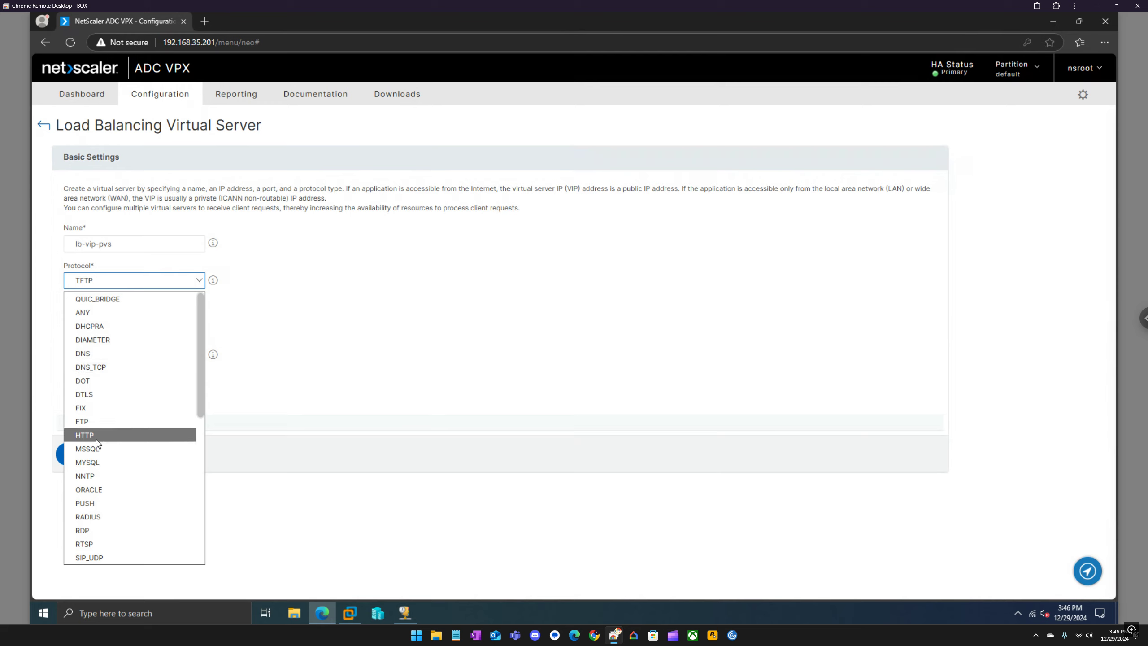
left_click(99, 435)
left_click(101, 285)
scroll(95, 456, "down", 2)
scroll(95, 457, "down", 3)
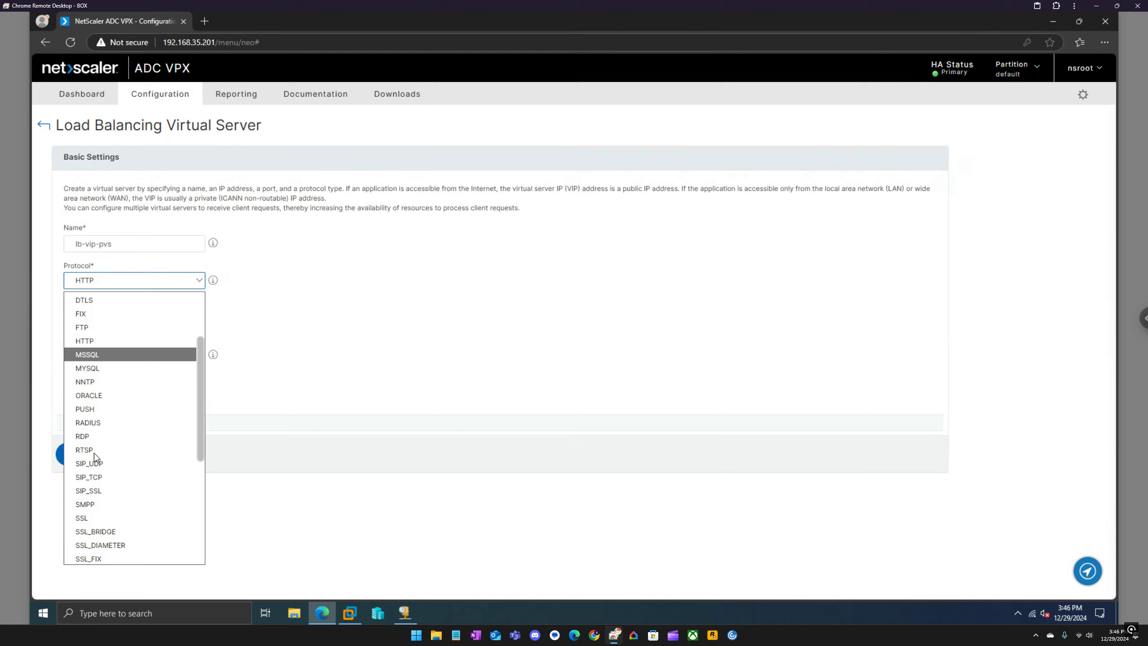
left_click(102, 544)
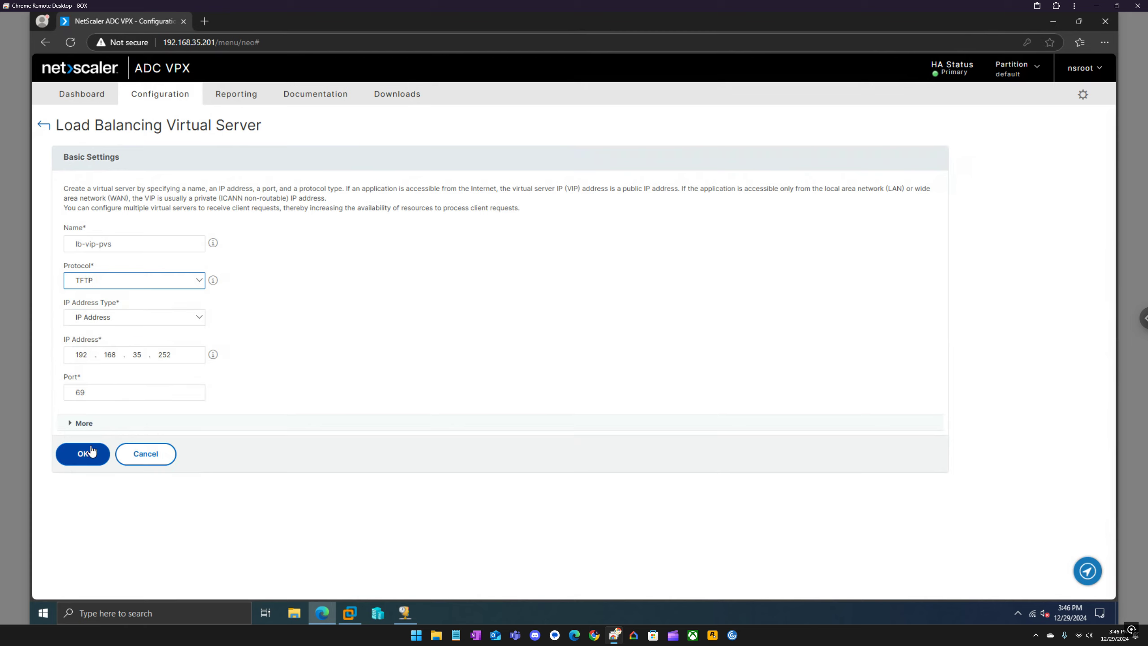
Review the additional basic settings of lb-vip-pvs, keep port 69, and confirm the virtual server.
left_click(86, 422)
scroll(94, 425, "down", 2)
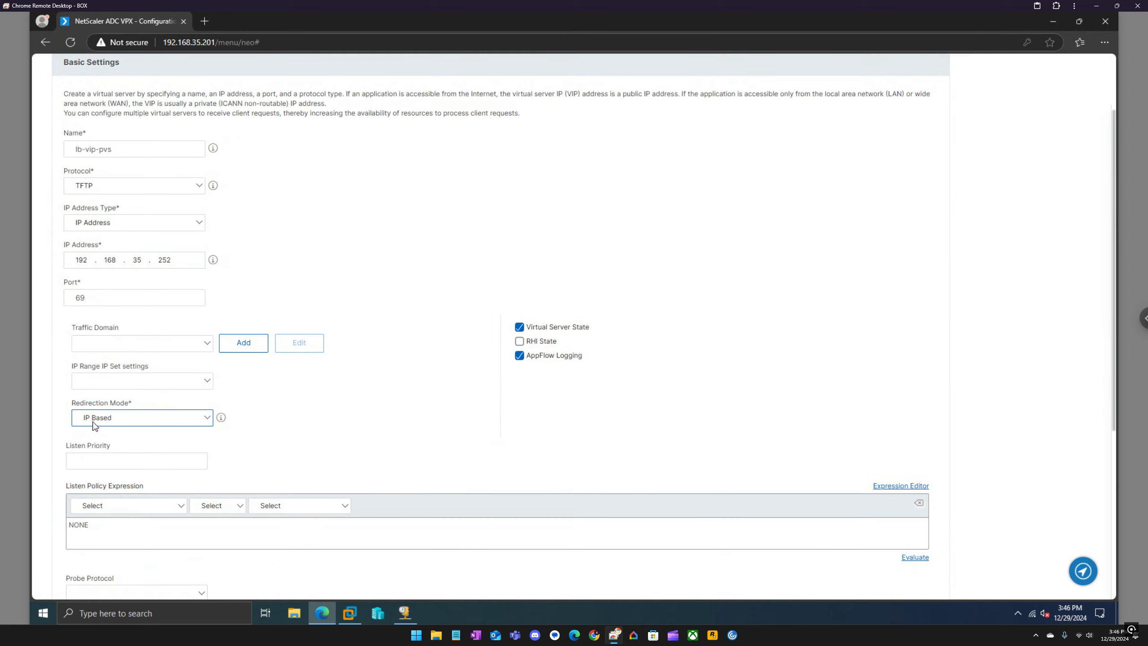
scroll(94, 426, "down", 2)
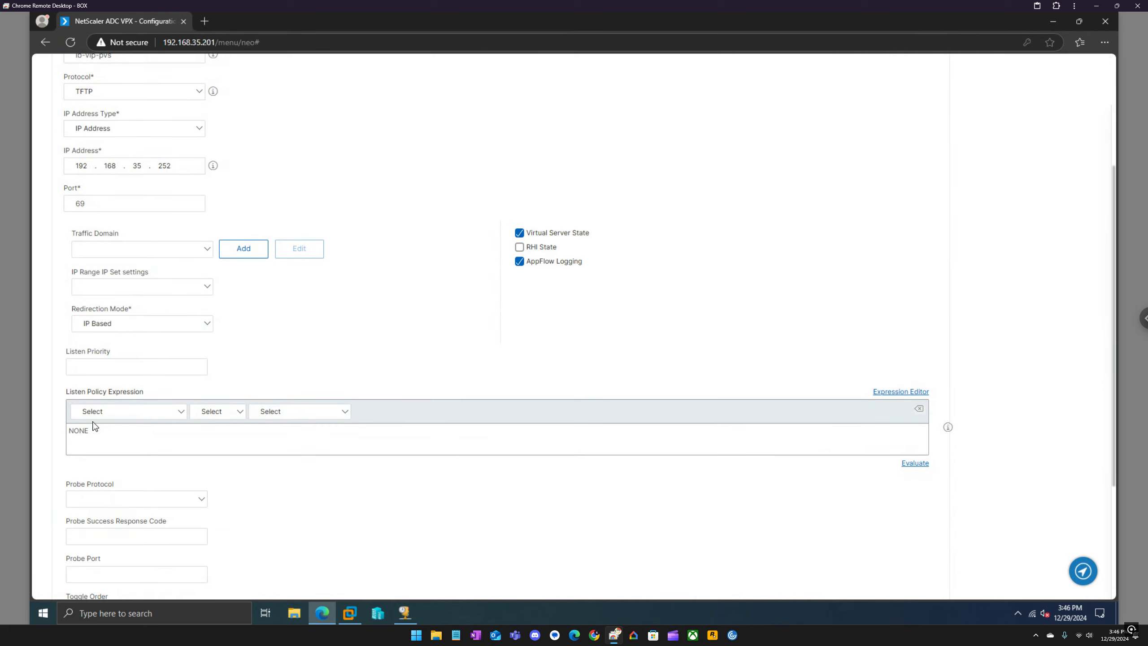
scroll(94, 426, "up", 3)
left_click(78, 339)
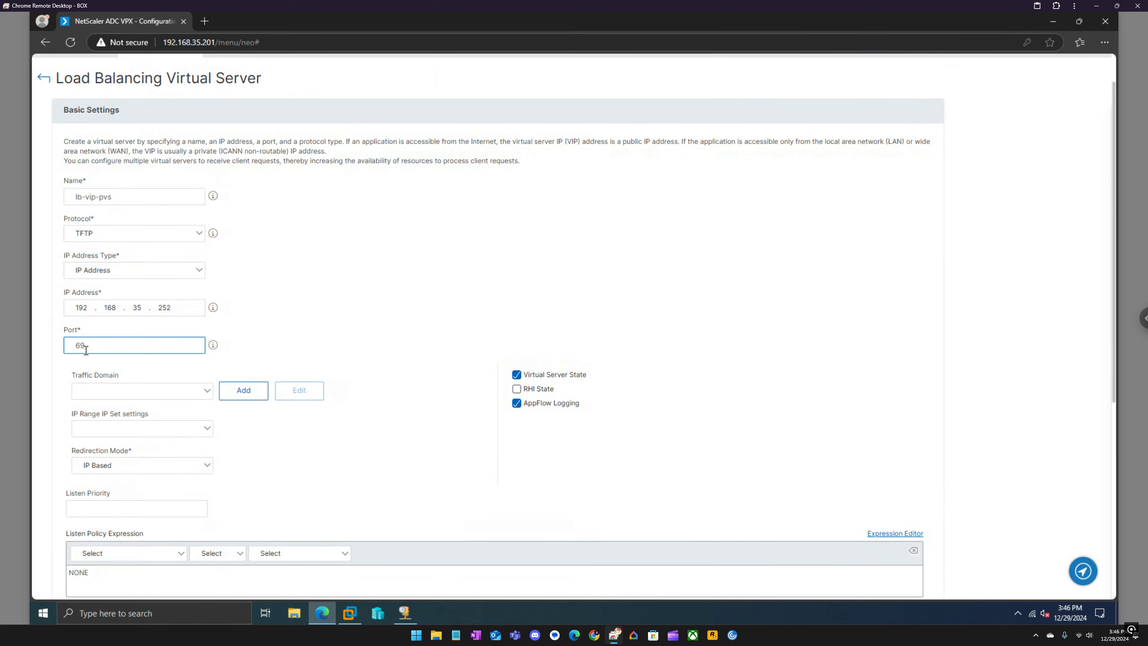
scroll(86, 350, "down", 7)
left_click(84, 565)
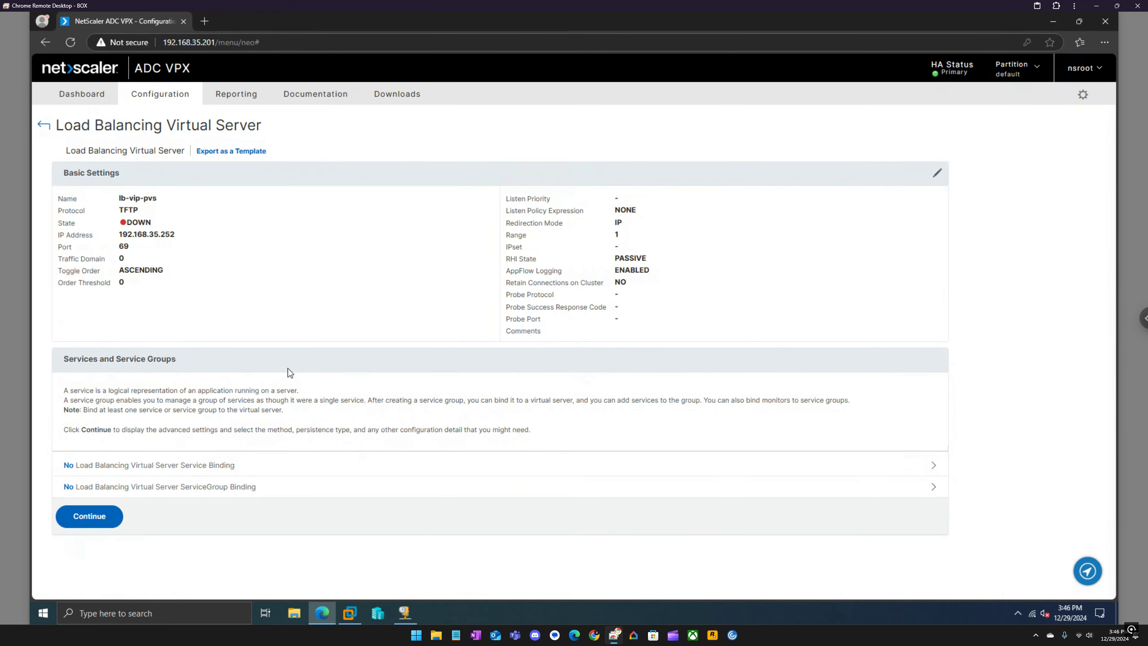
Bind the service group sg-lb-pvs to lb-vip-pvs and continue to the advanced settings.
left_click(290, 495)
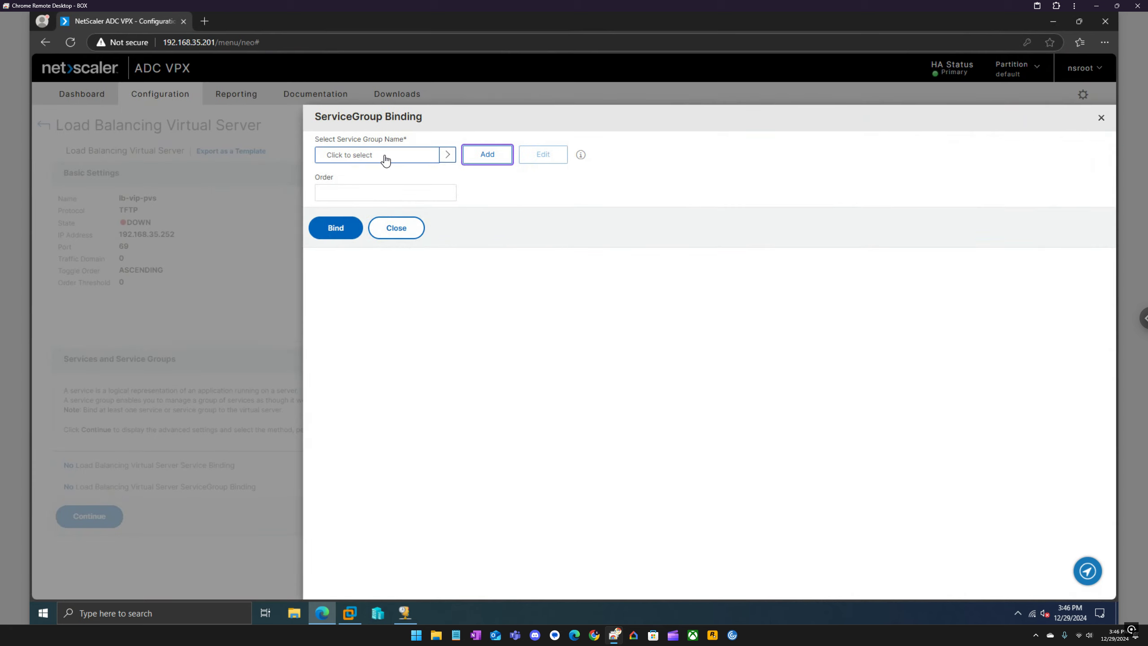
left_click(385, 160)
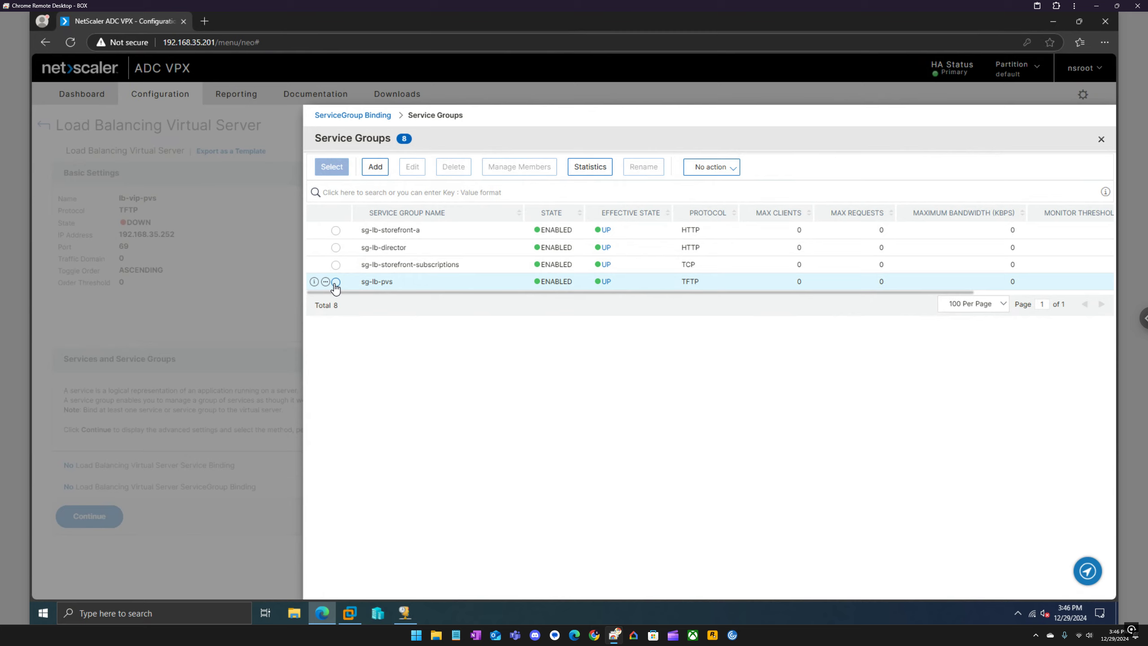
left_click(336, 282)
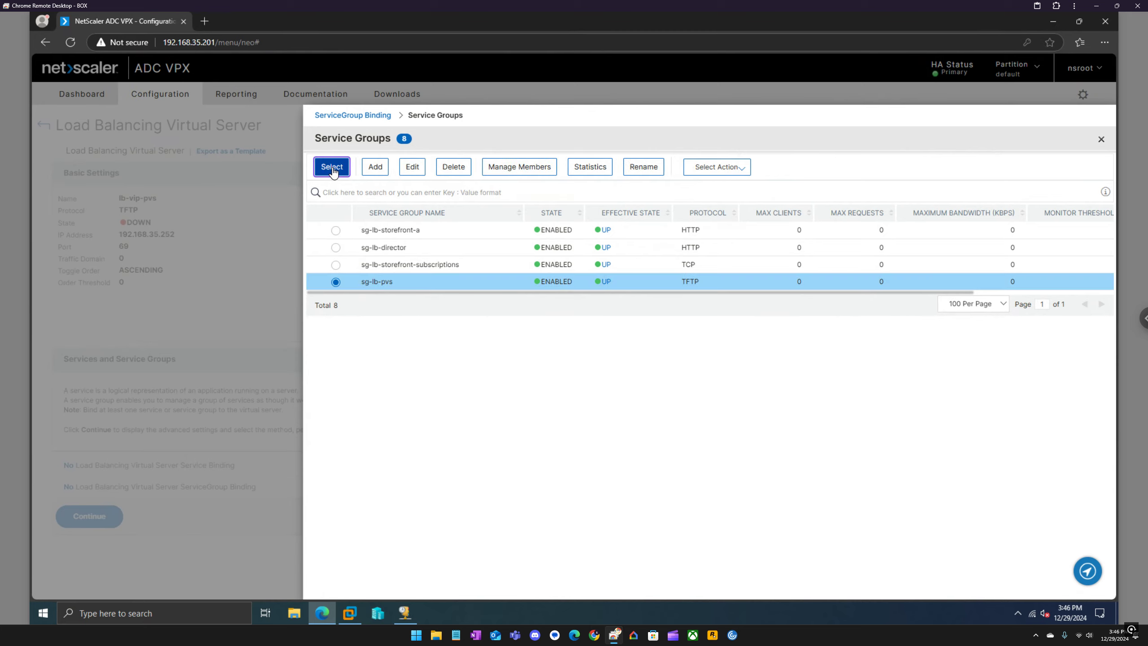
left_click(332, 166)
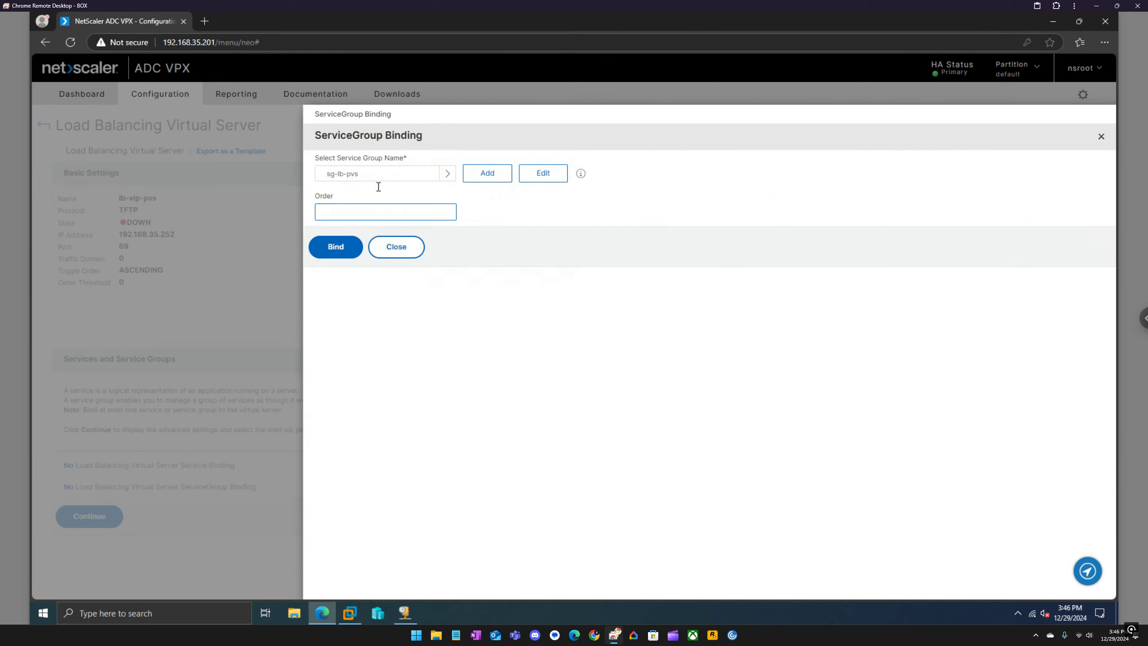
left_click(339, 254)
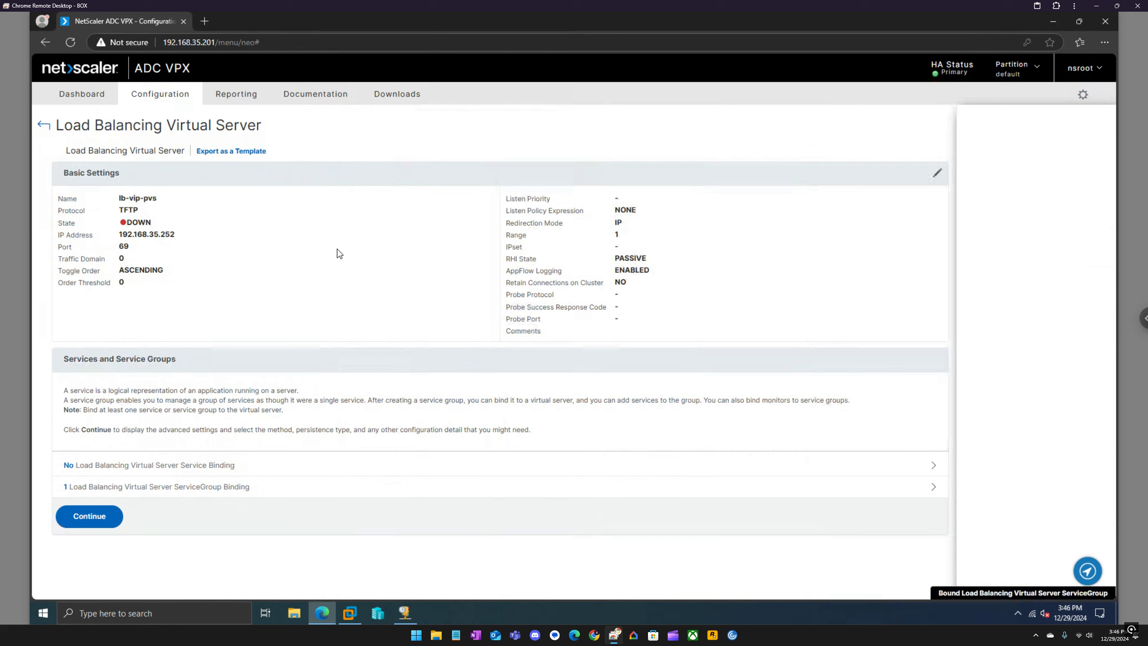
left_click(89, 516)
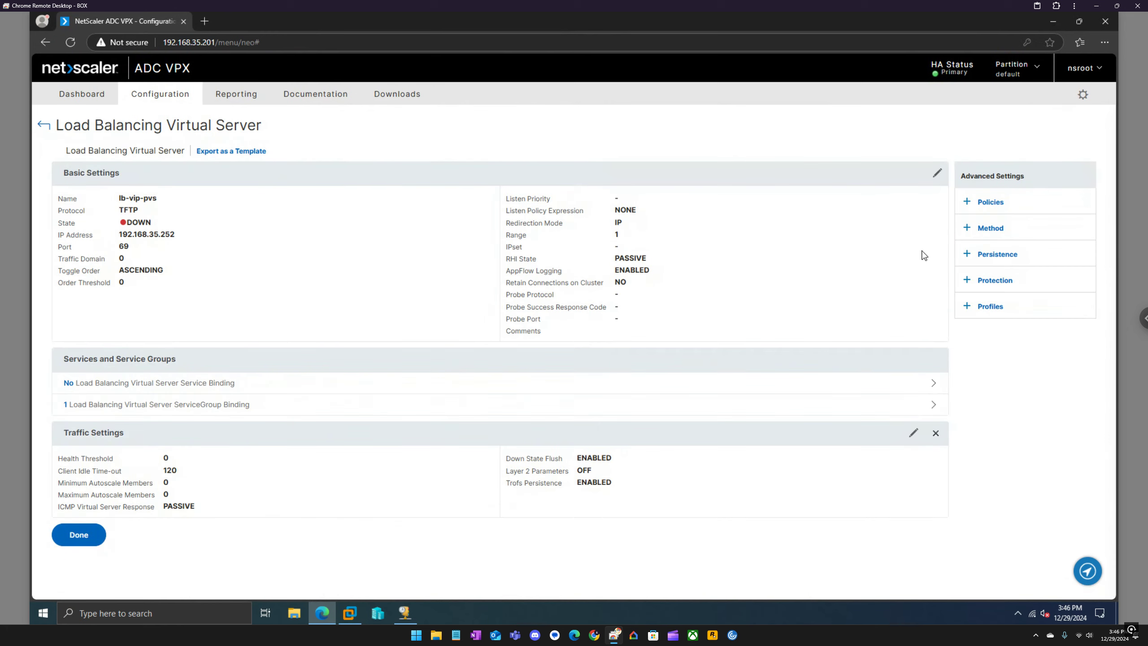
Set the load balancing method of lb-vip-pvs to ROUNDROBIN and finish the virtual server.
left_click(986, 233)
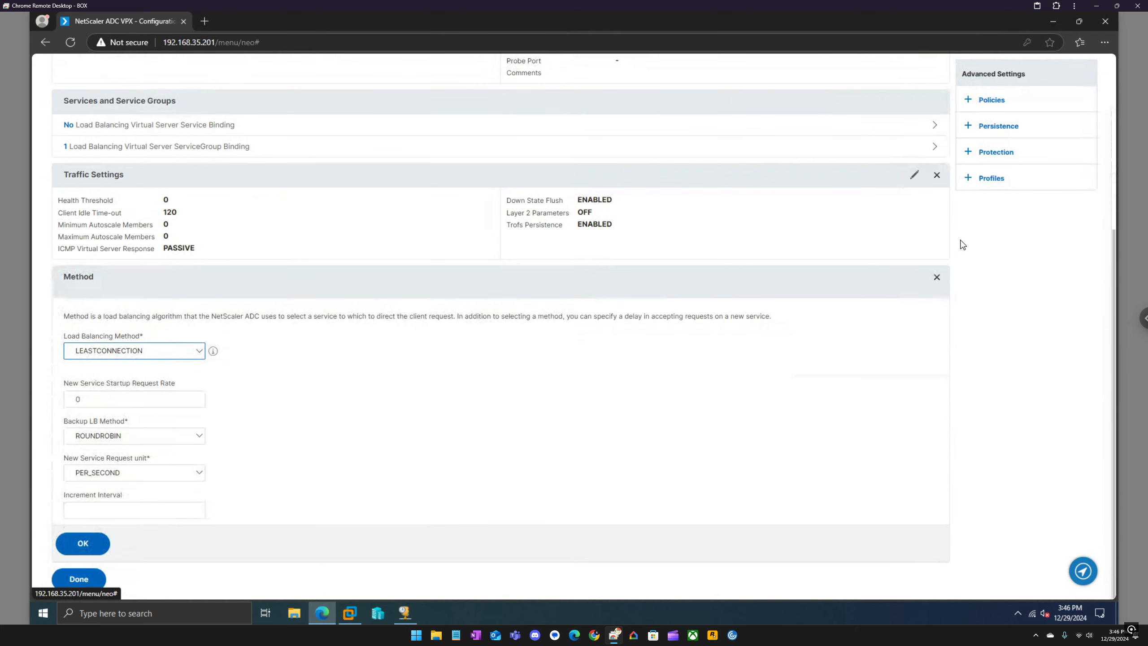
left_click(195, 353)
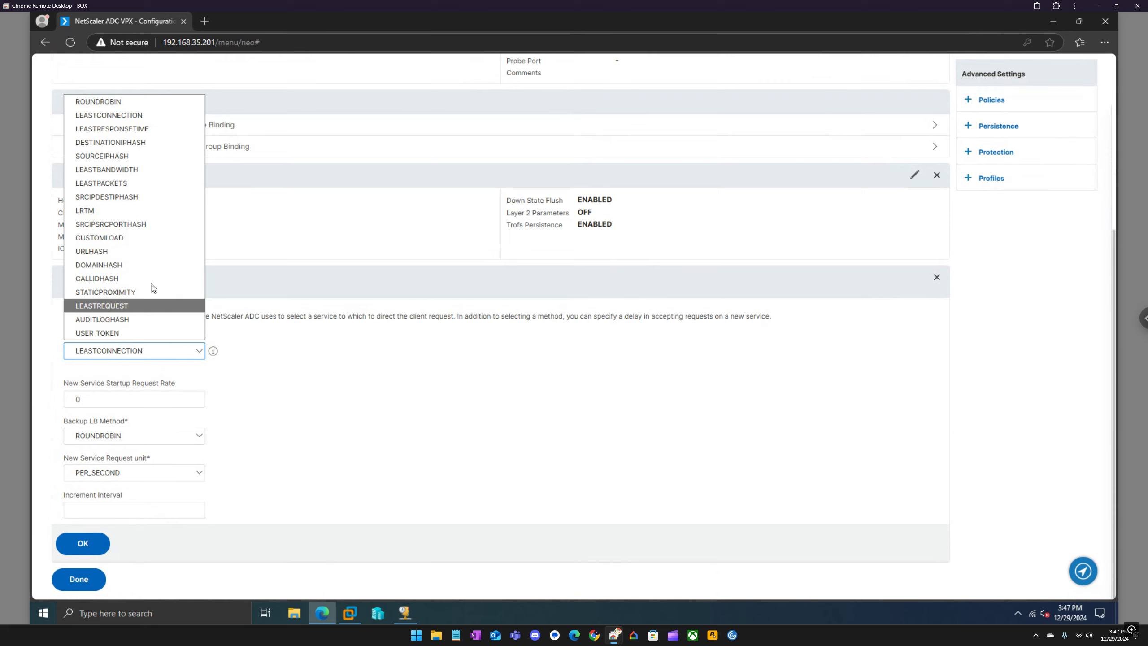
left_click(135, 103)
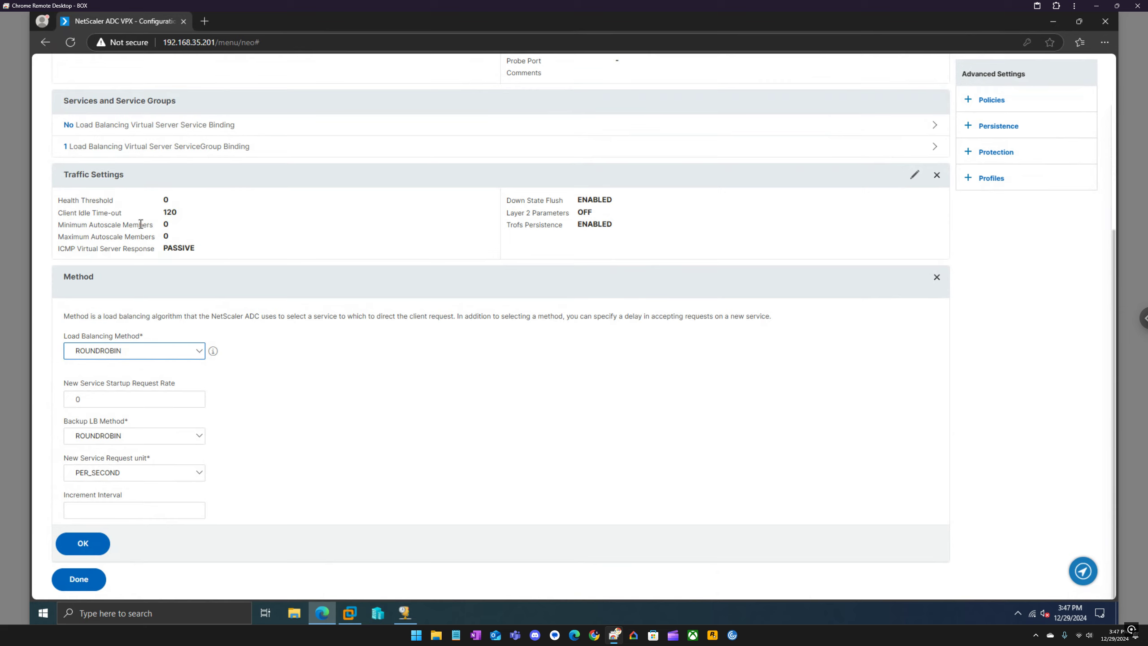
left_click(71, 544)
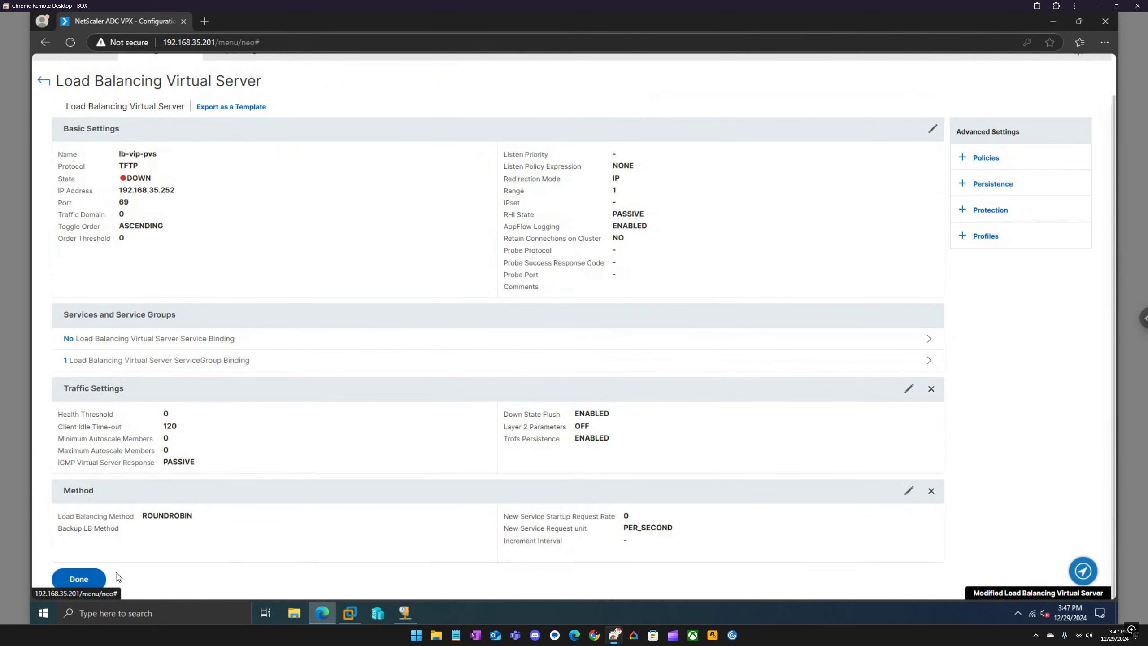
left_click(82, 579)
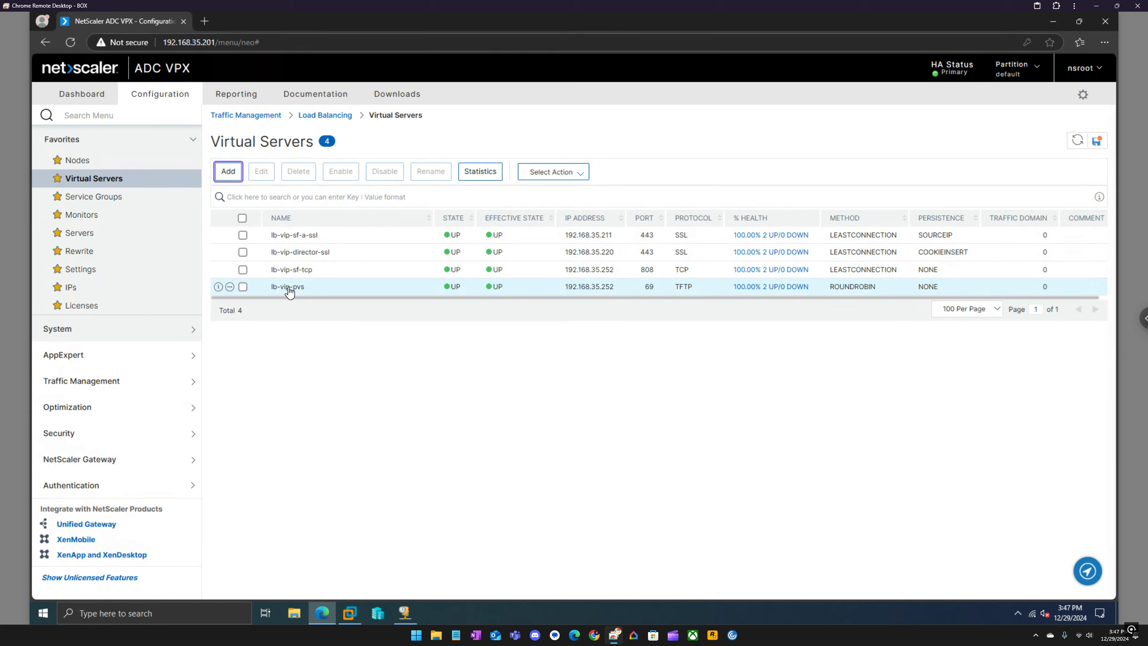
Examine the statistics of the sg-lb-pvs service group and its bound members.
left_click(118, 199)
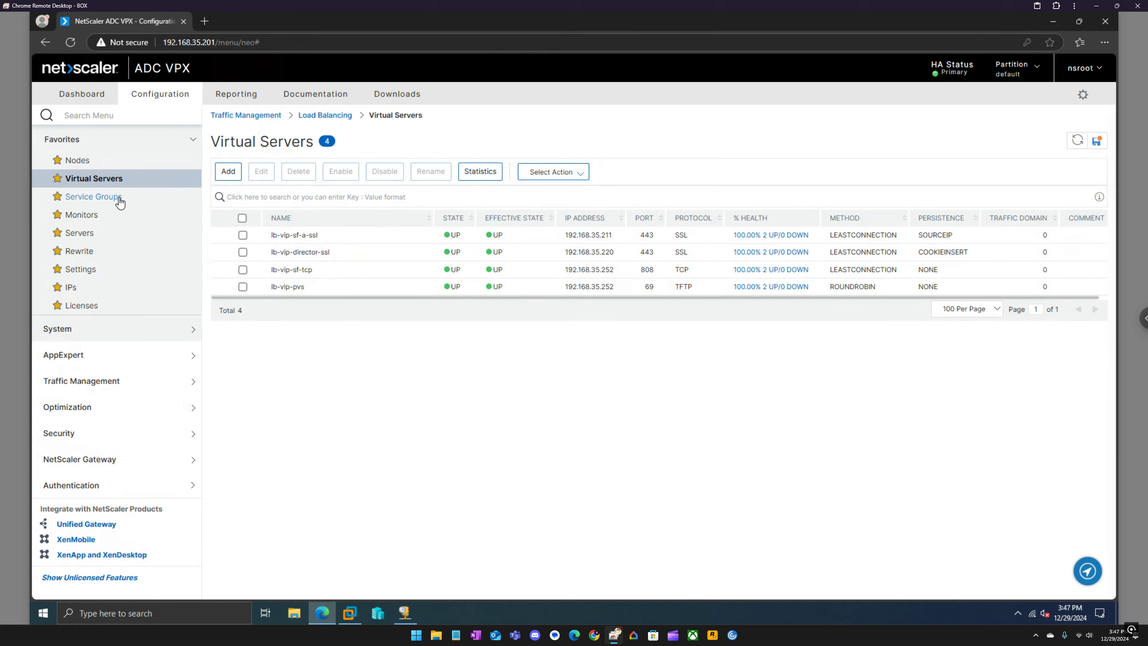
left_click(243, 286)
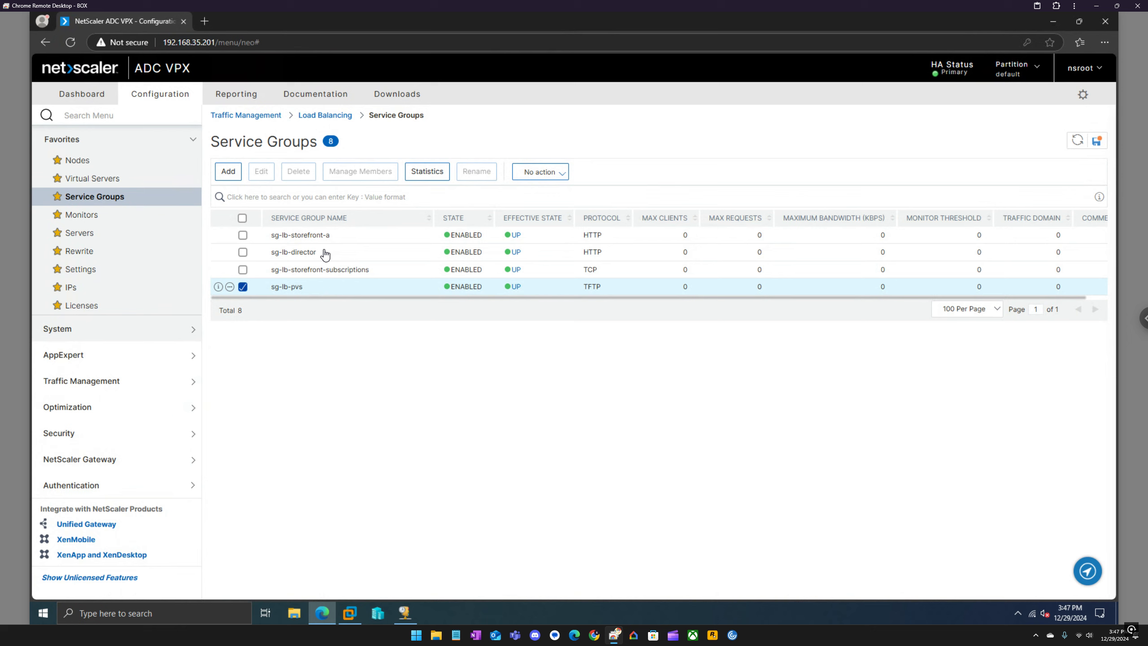
left_click(433, 175)
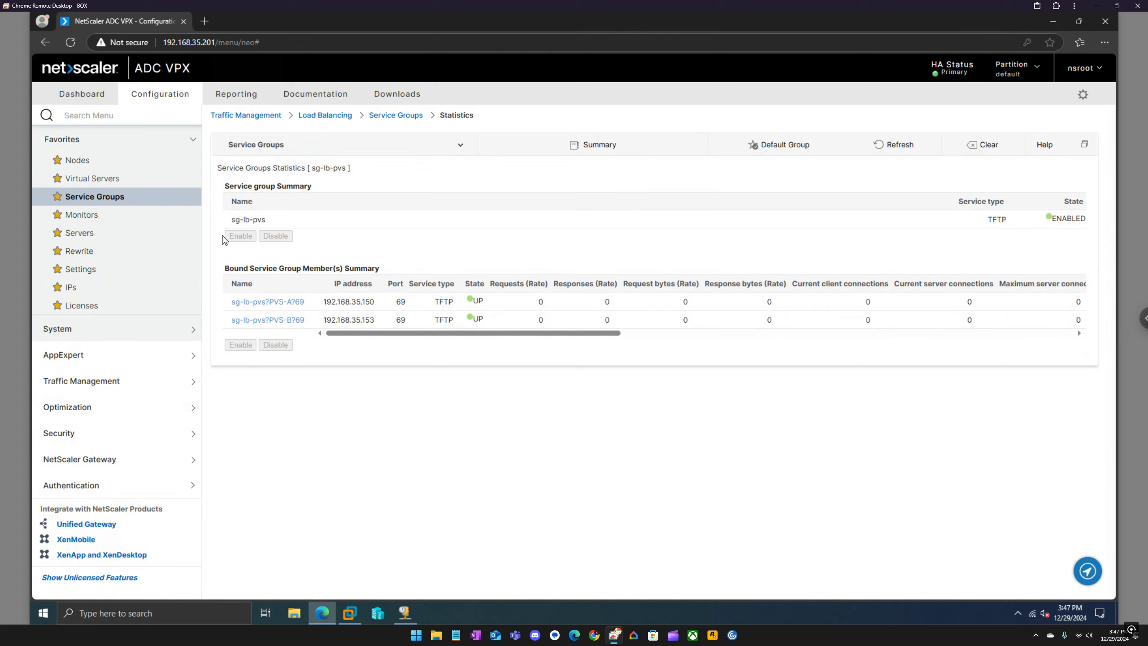
Review the lists of load balancing monitors, servers and service groups.
left_click(93, 216)
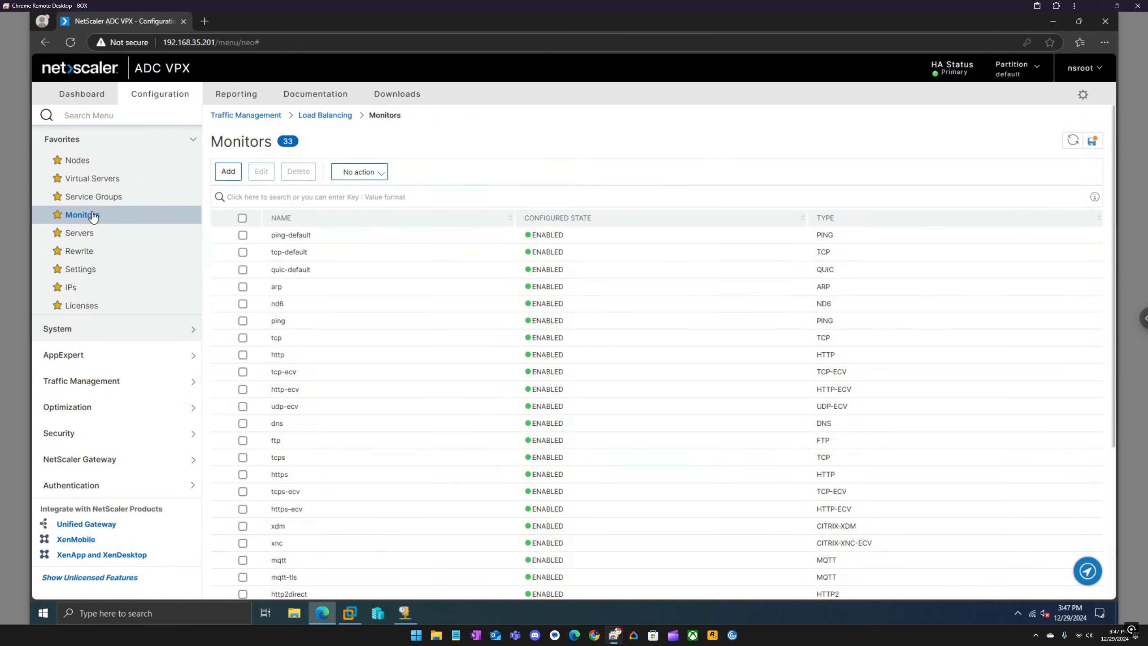
left_click(88, 233)
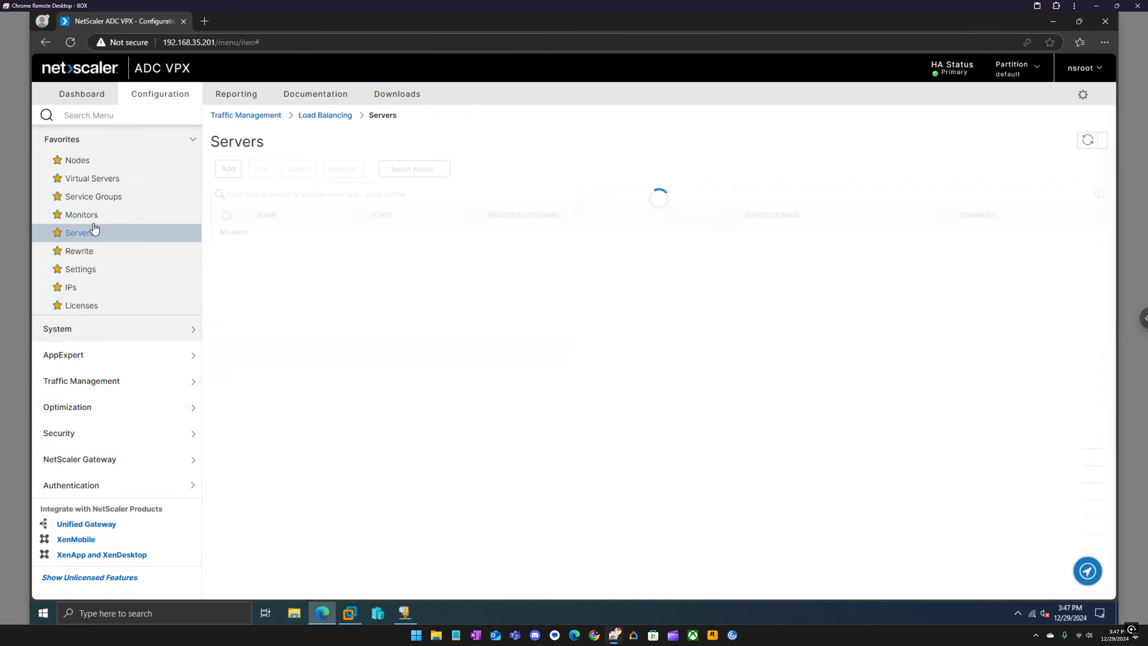
left_click(104, 197)
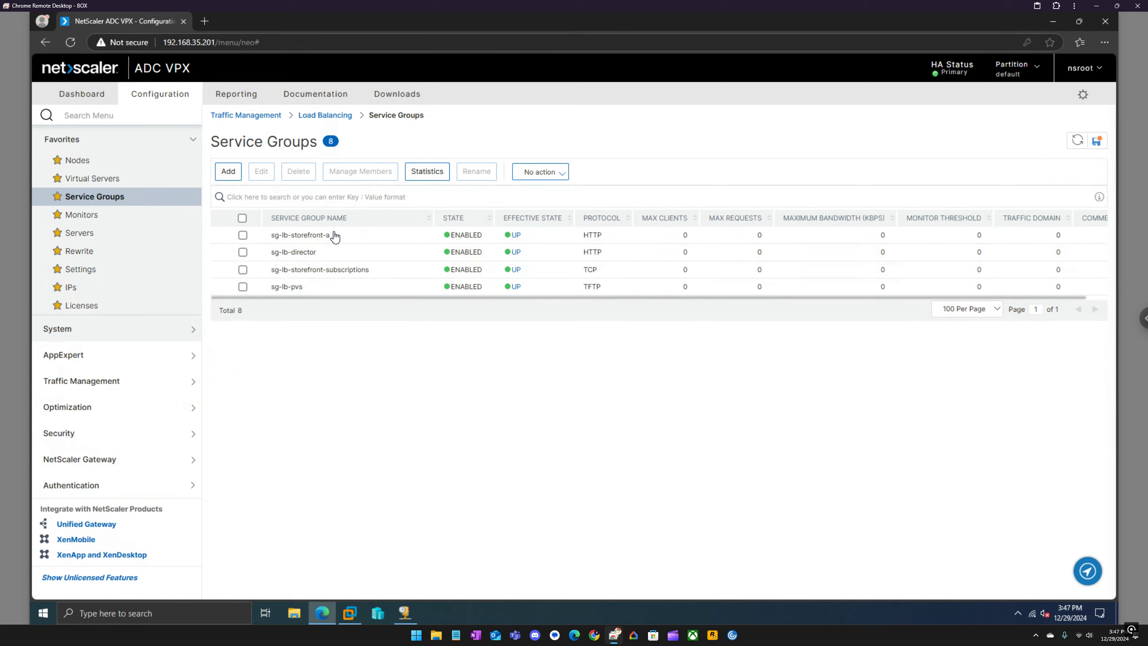
Compare the address of the lb-vip-pvs virtual server with the boot server host name in the DHCP server options.
left_click(98, 182)
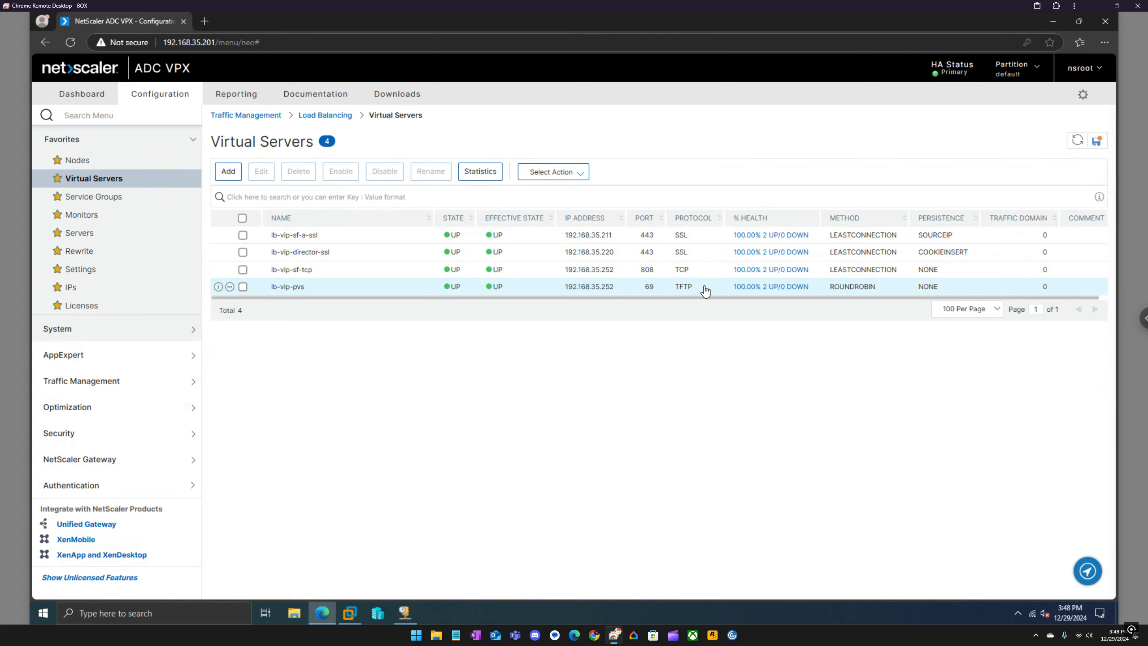
left_click(405, 613)
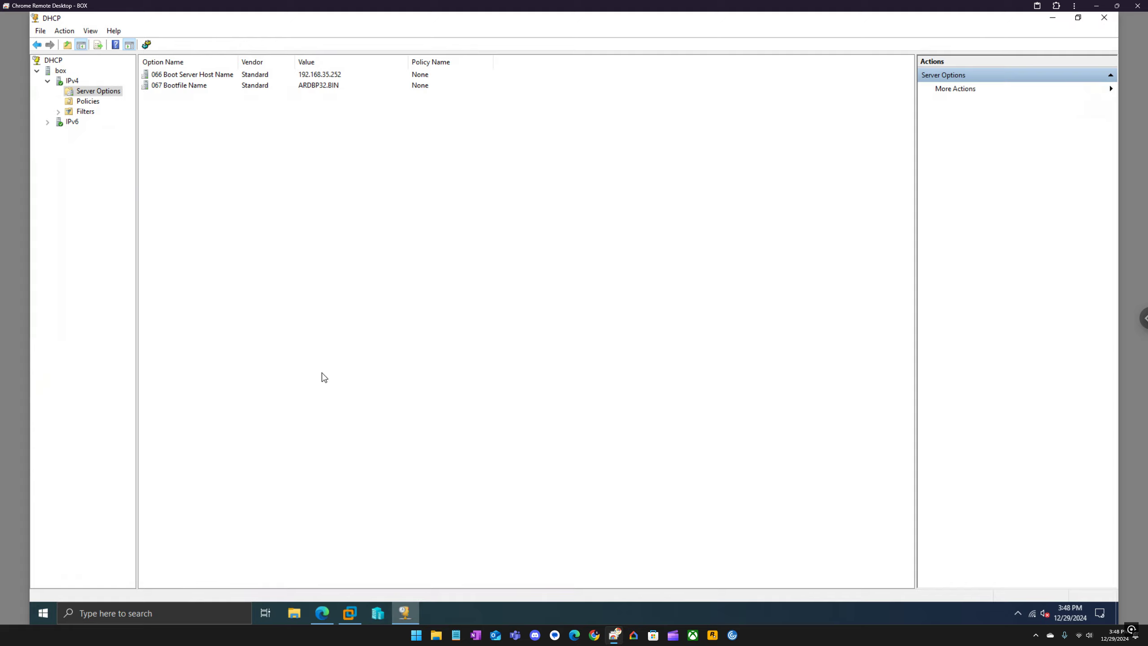
left_click(322, 612)
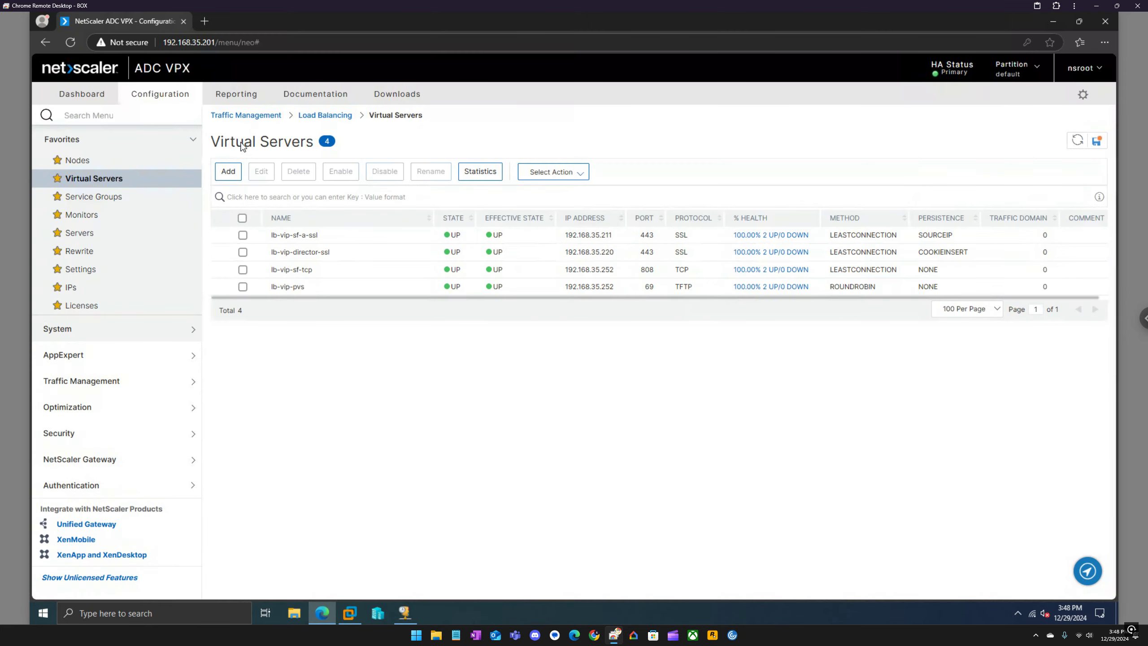
Search the web in a new browser tab for "citrix pvs loadbalancing".
left_click(204, 20)
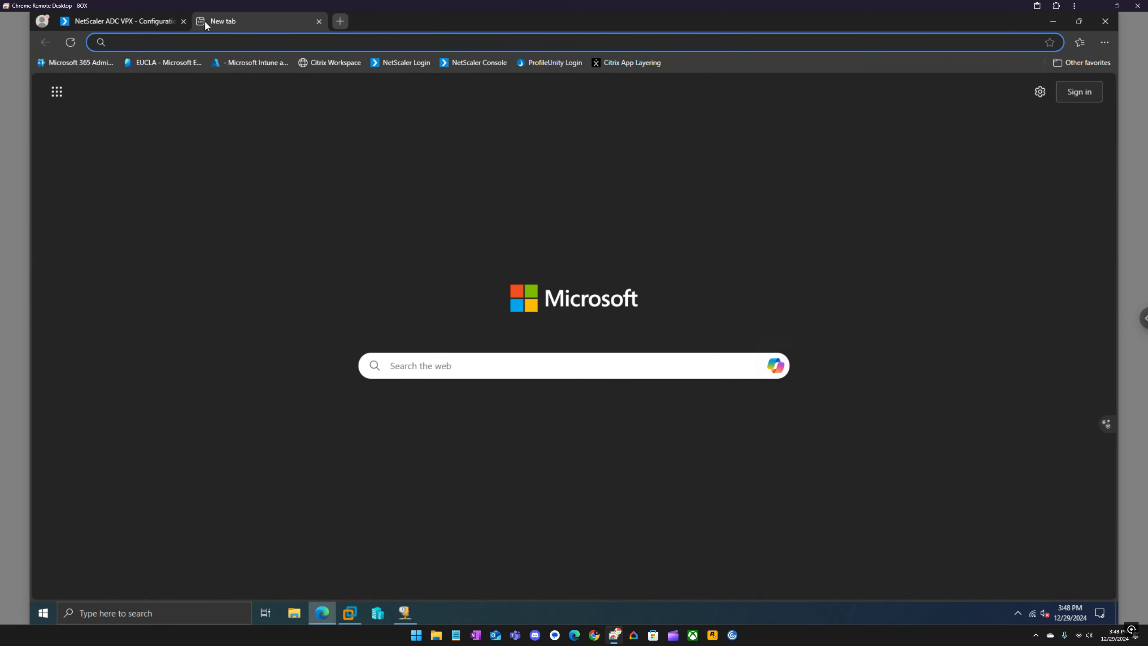
type("citrix ")
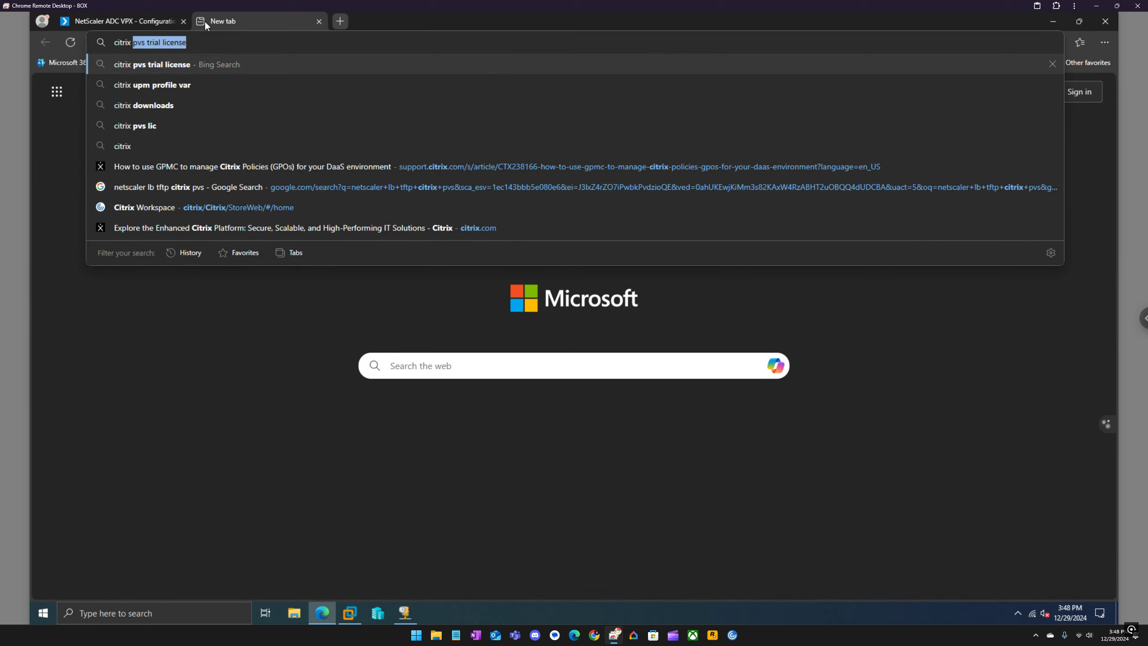
type("pvs load")
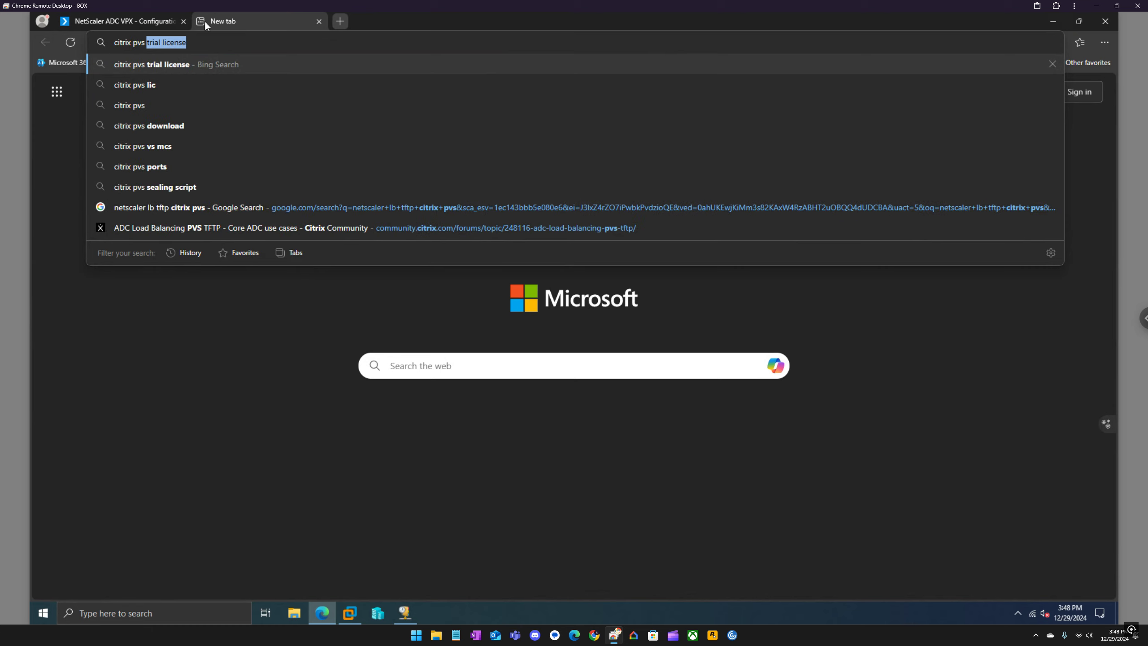
type("balancing")
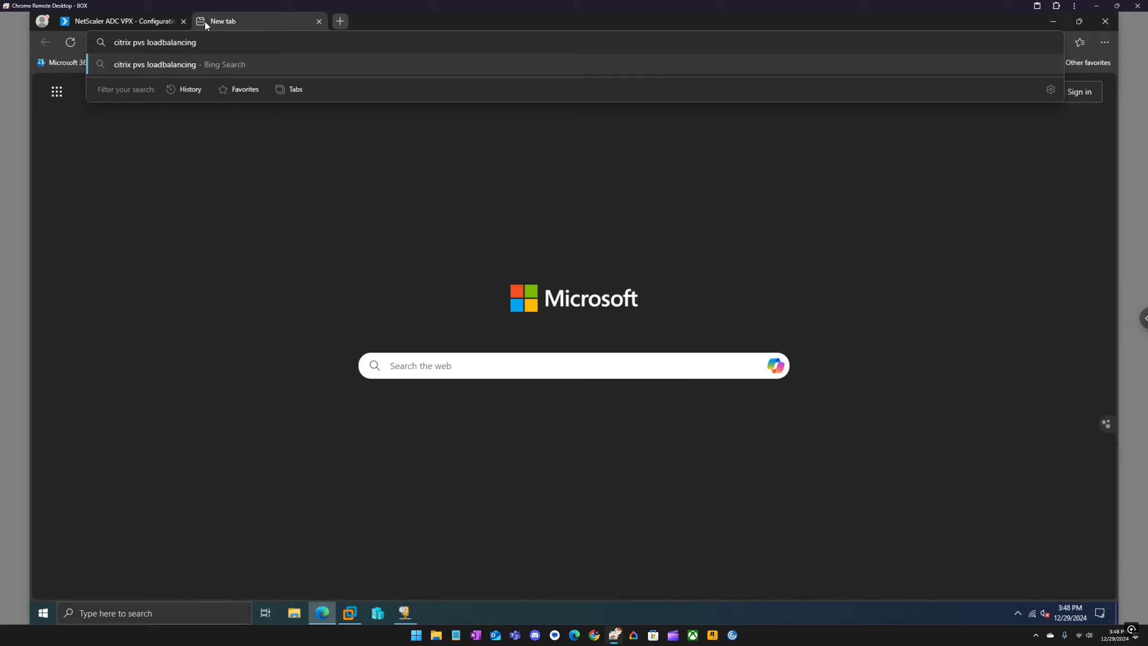
key("Return")
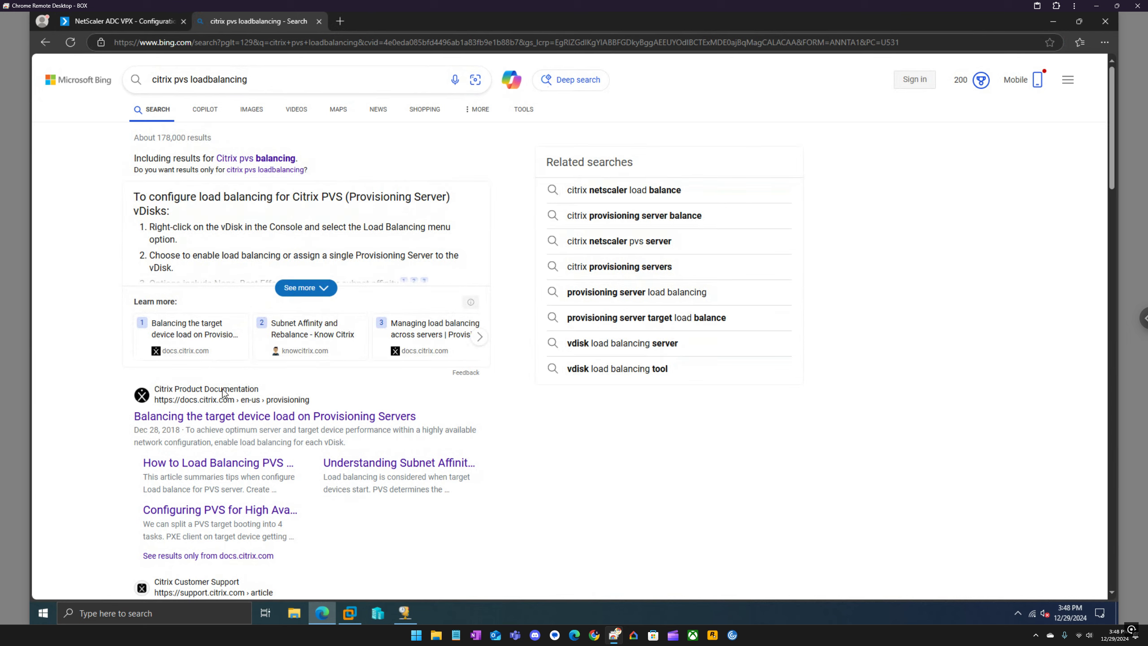
Look at the Citrix documentation article on balancing the target device load on Provisioning Servers and return to the search results.
scroll(232, 420, "down", 2)
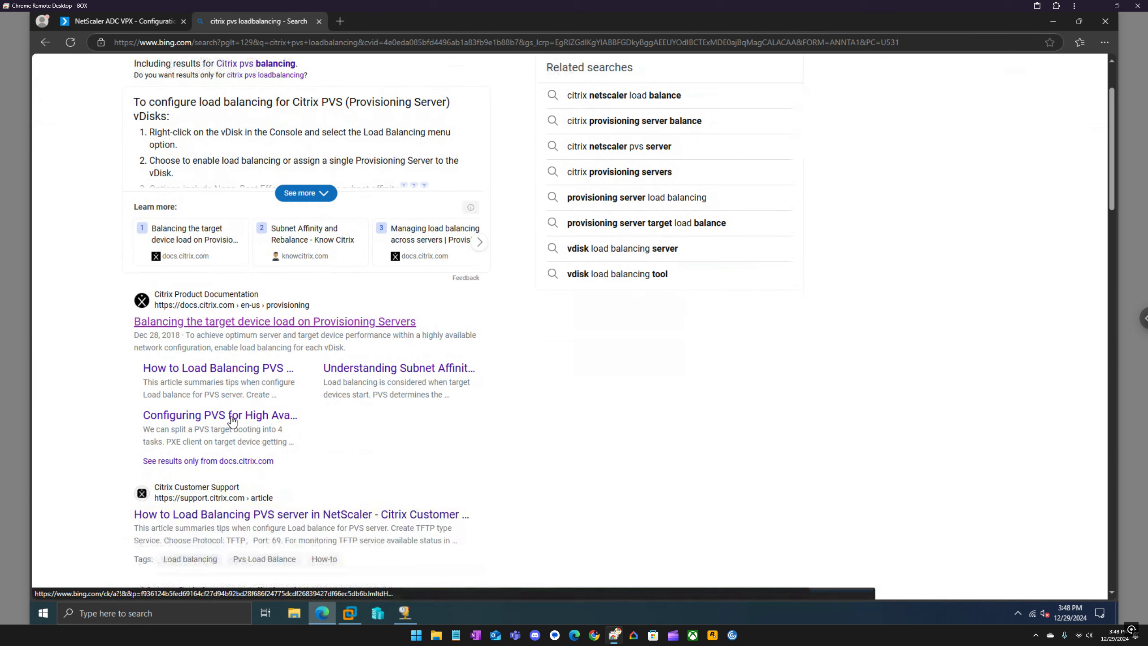
left_click(251, 329)
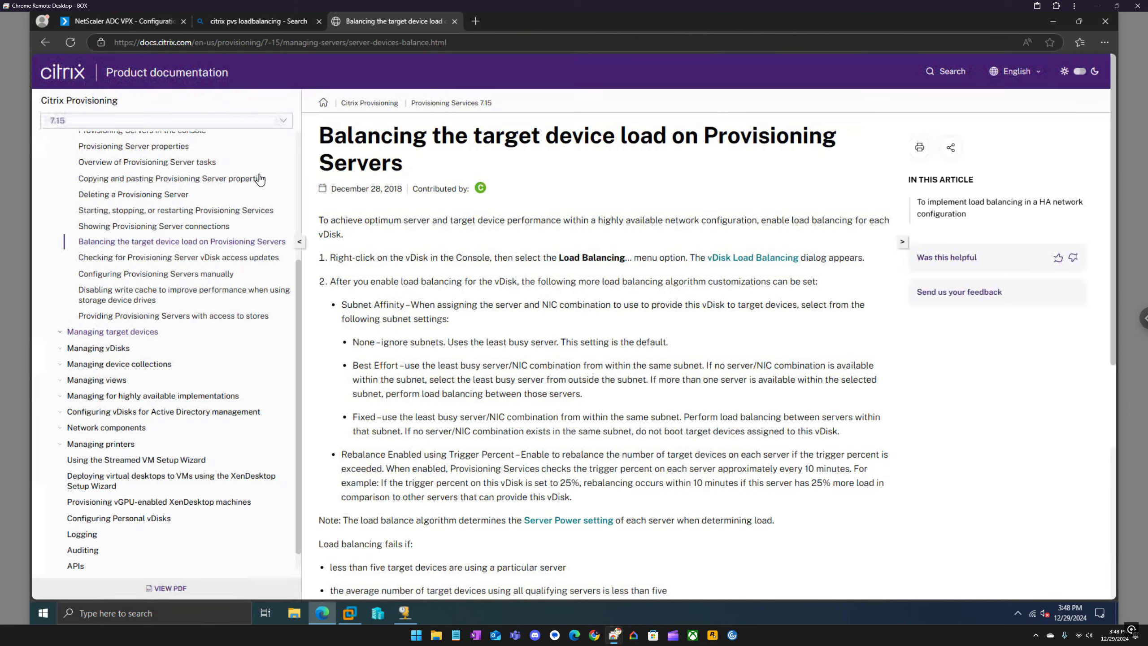
left_click(46, 43)
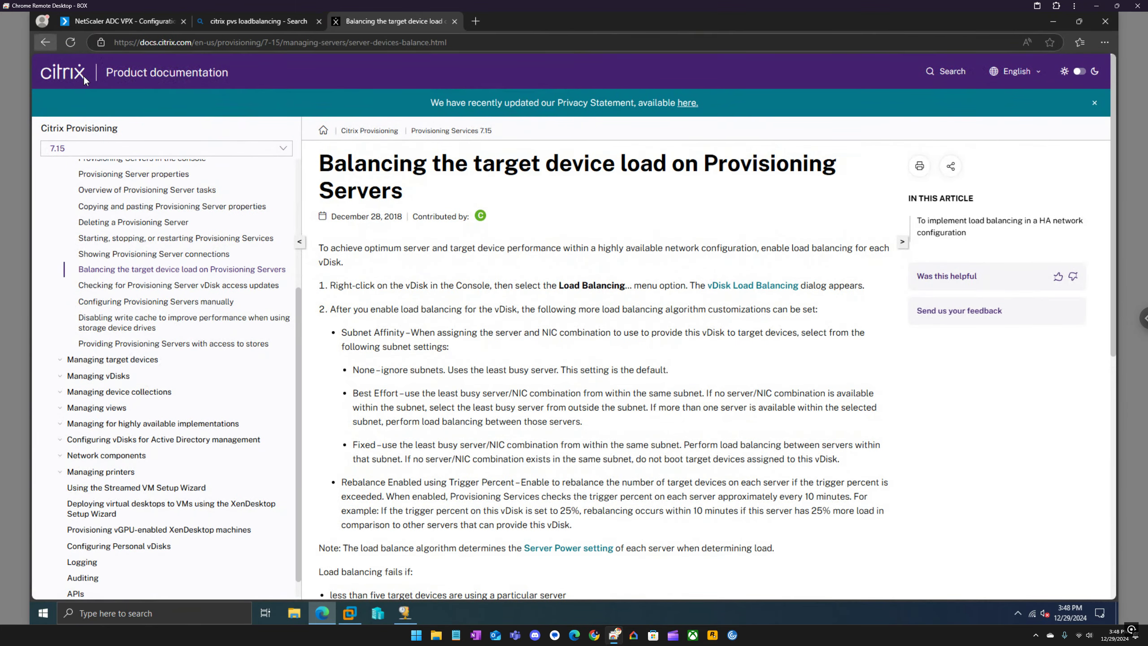
scroll(266, 280, "down", 4)
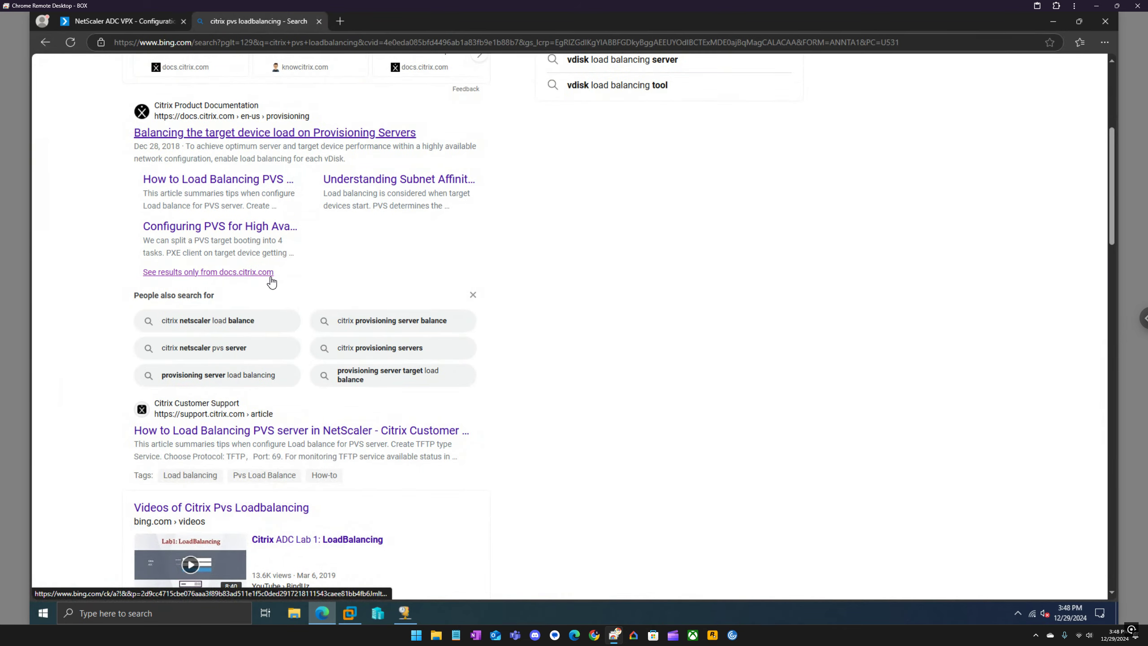
Refine the web search to "citrix pvs loadbalancing netscaler" and look through the results for a suitable guide.
scroll(267, 278, "up", 6)
left_click(278, 80)
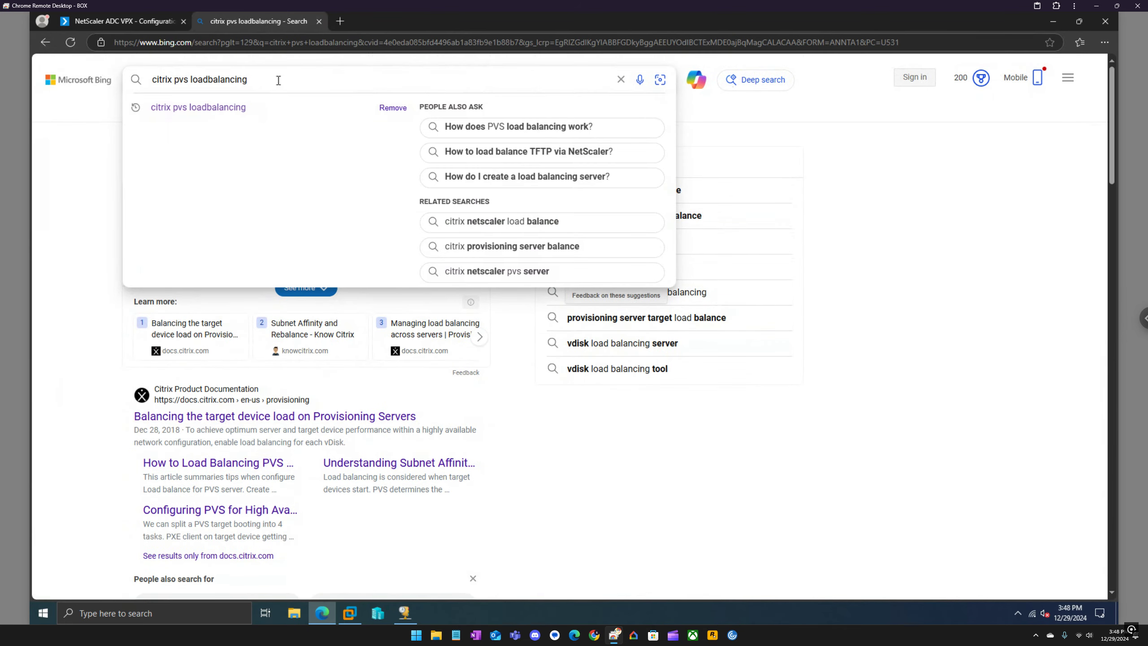
type("netscaler")
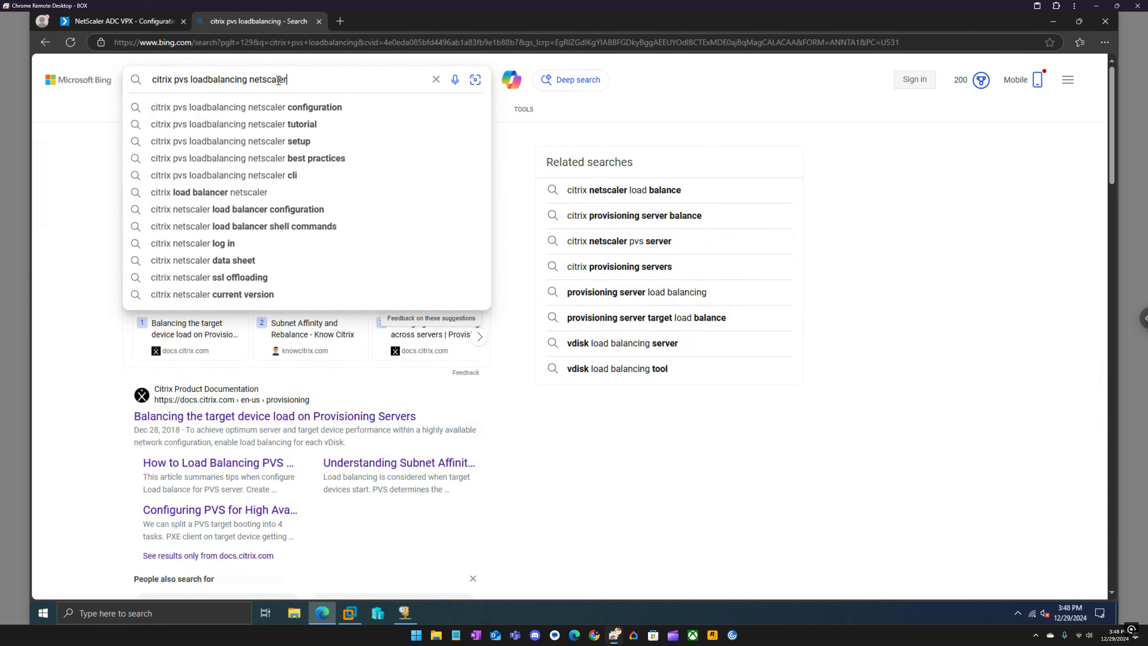
key("Return")
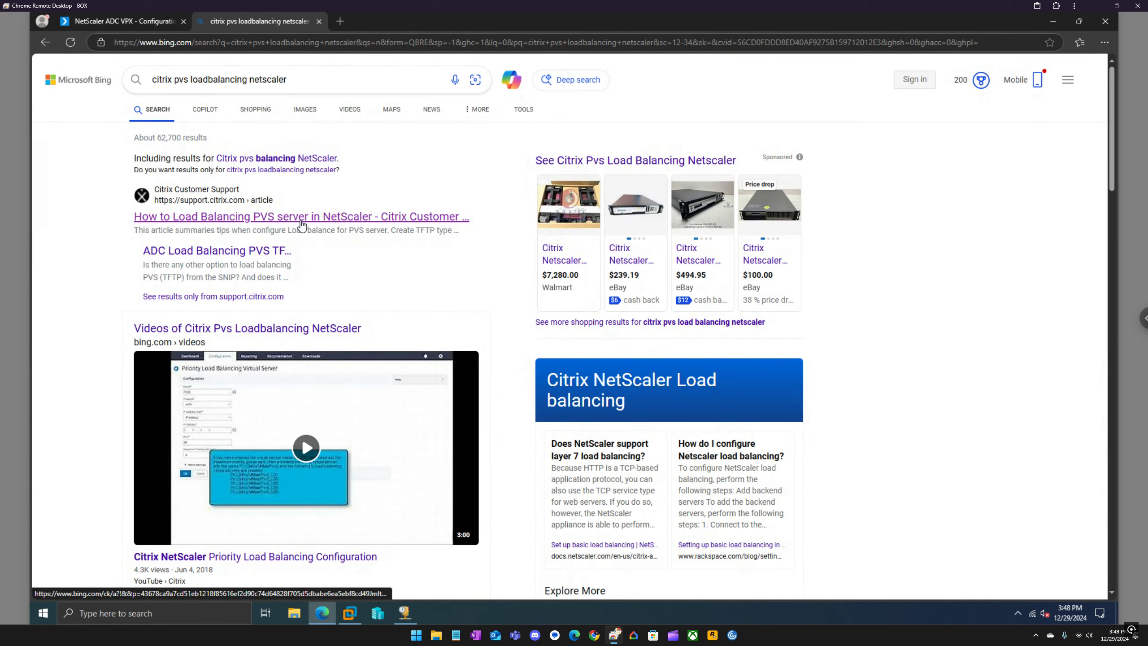
scroll(271, 223, "down", 5)
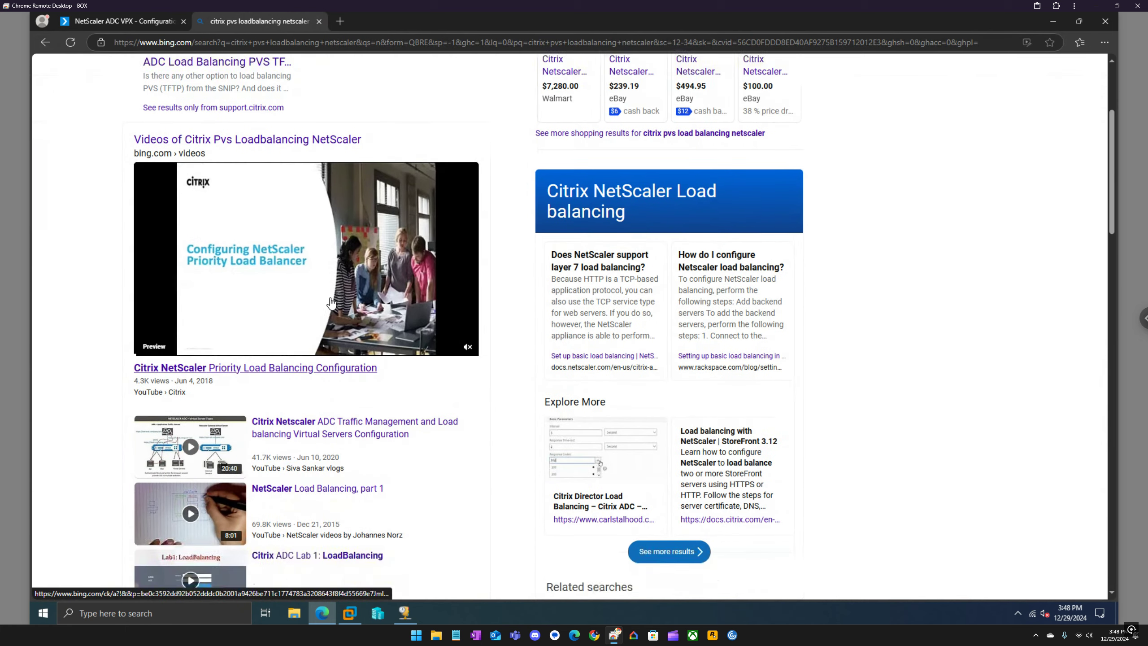
scroll(361, 370, "down", 6)
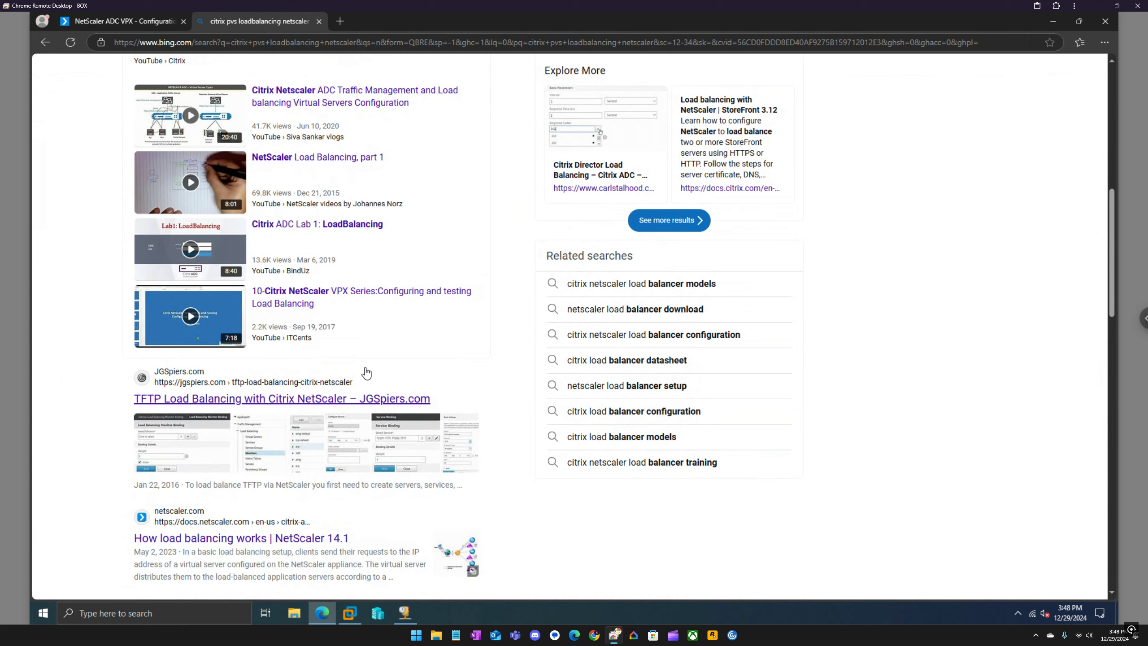
scroll(366, 373, "down", 4)
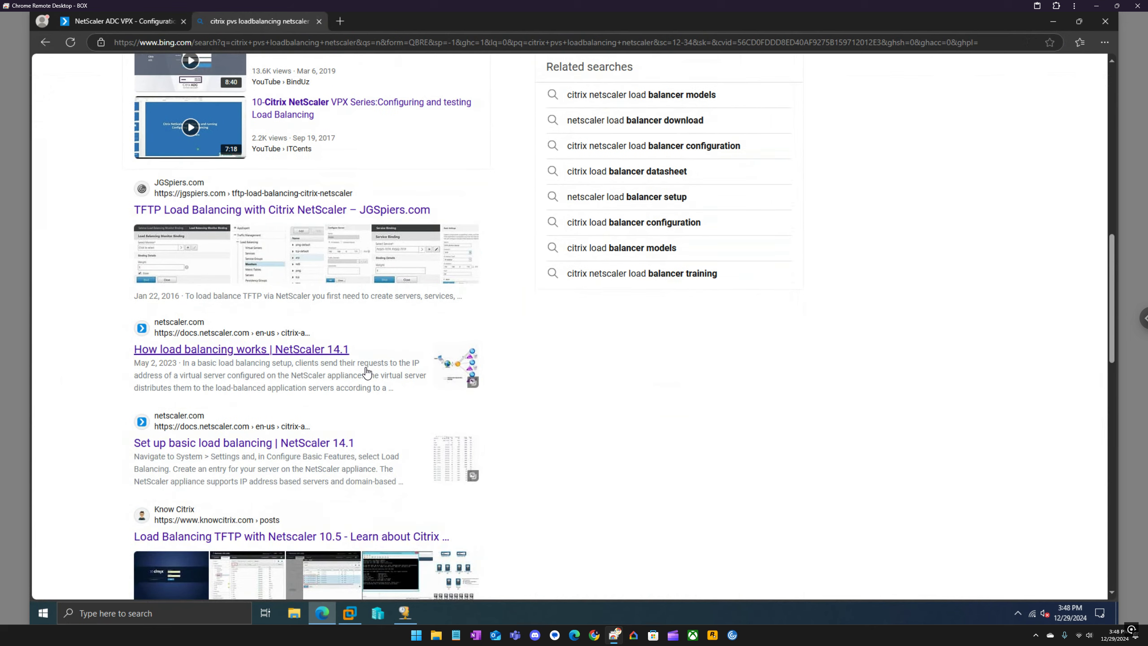
scroll(366, 373, "down", 3)
scroll(367, 373, "down", 5)
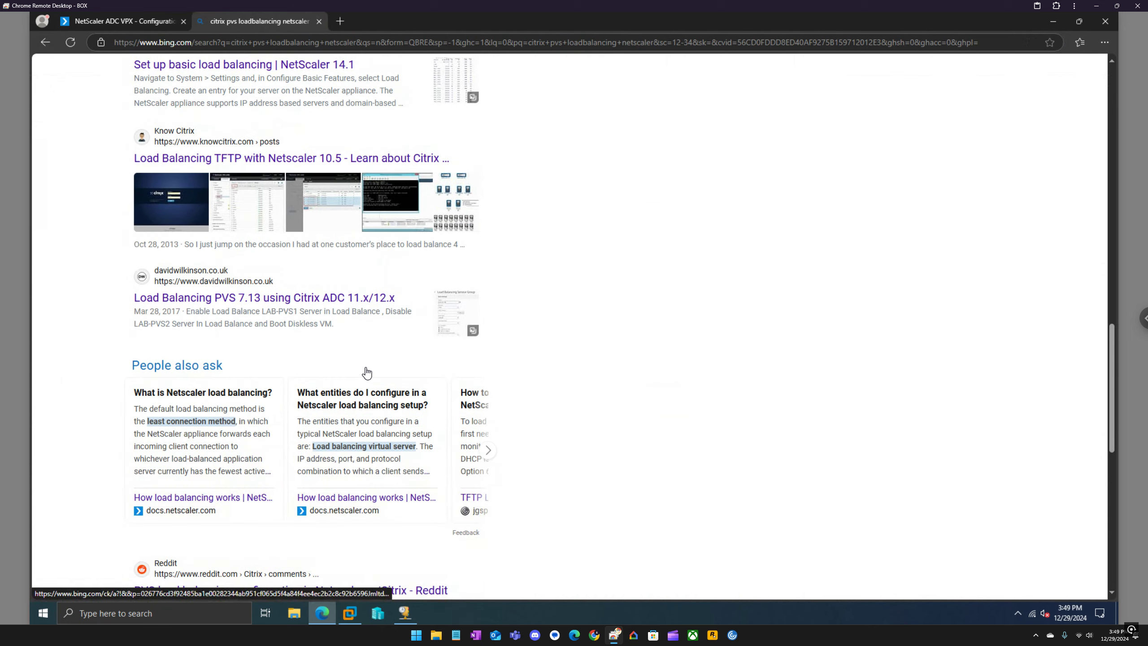
scroll(366, 369, "up", 20)
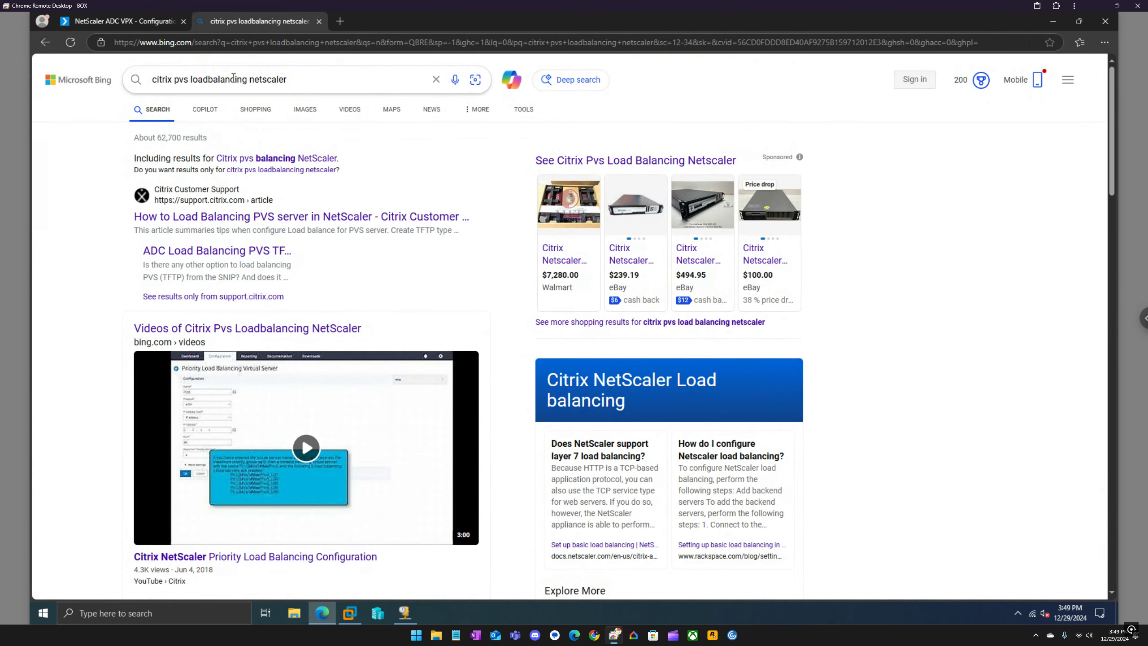
Change the web search to "citrix tftp load balancing netscaler".
left_click(209, 78)
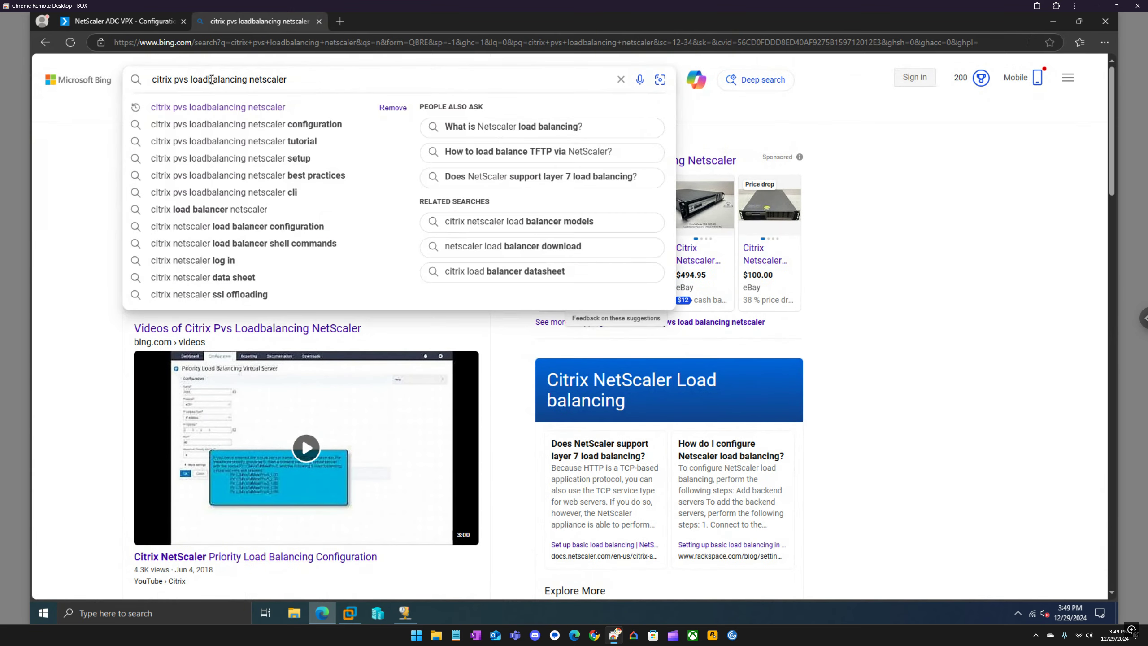
double_click(184, 81)
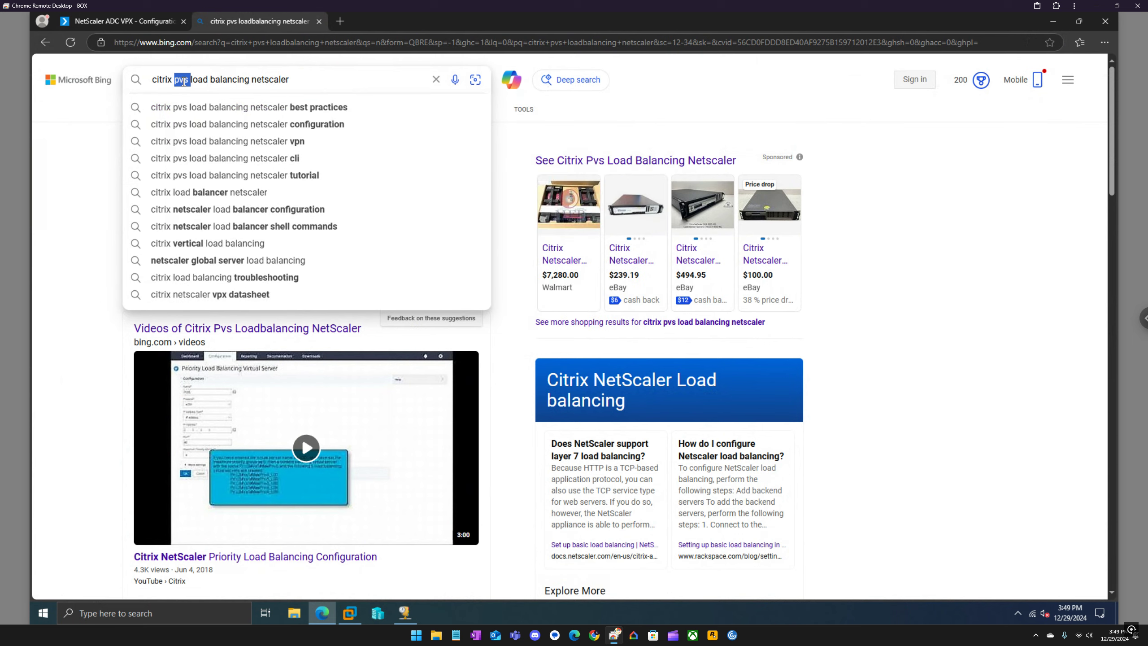
type("tftp")
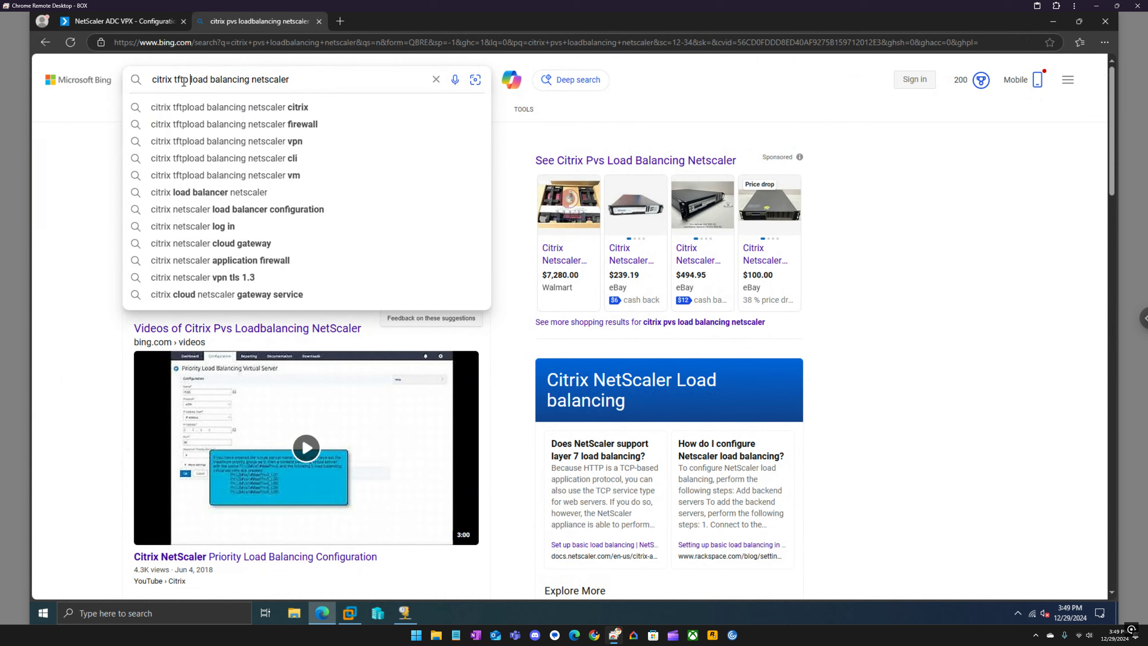
key("Return")
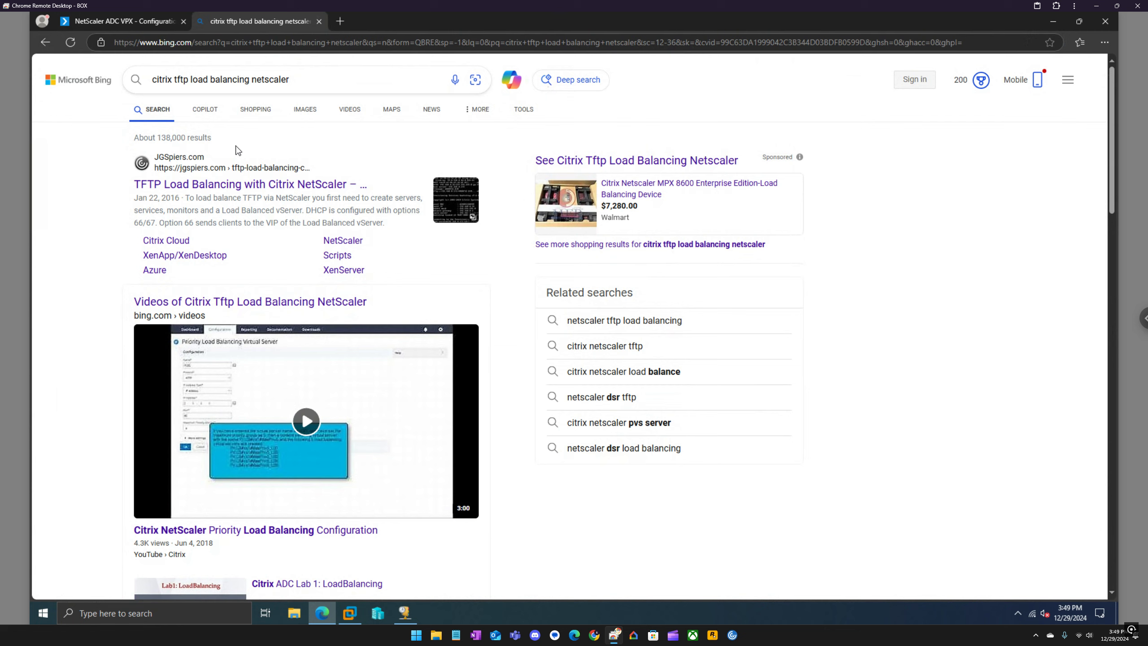
Look through the NetScaler TFTP load balancing results for a relevant article.
scroll(240, 182, "down", 2)
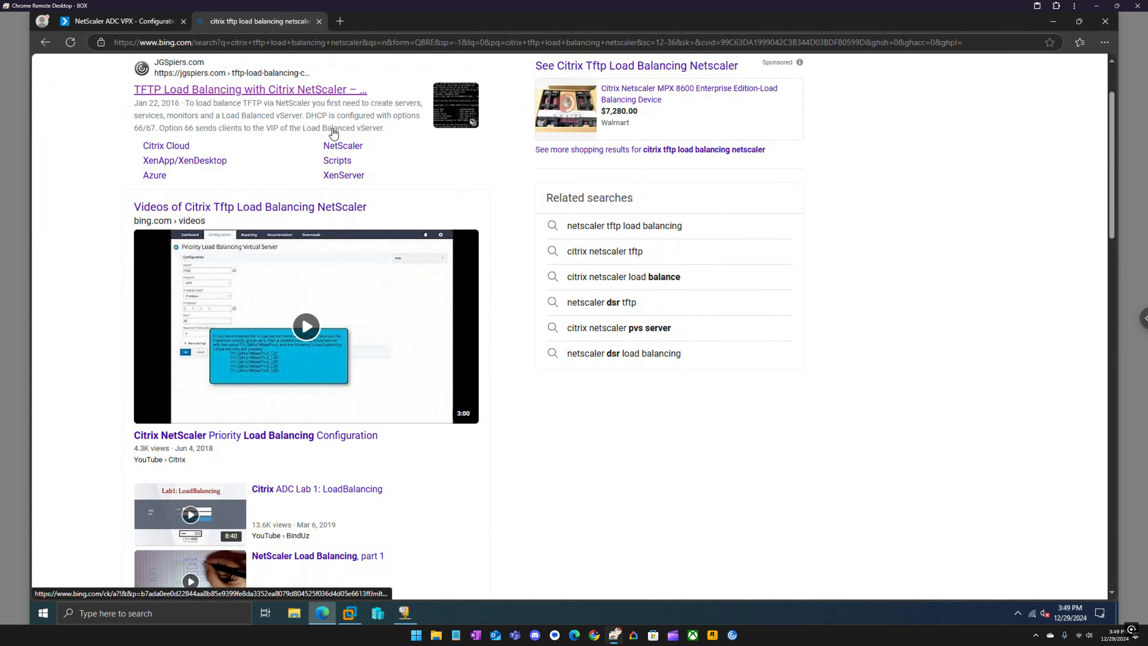
scroll(342, 225, "down", 2)
scroll(342, 225, "down", 7)
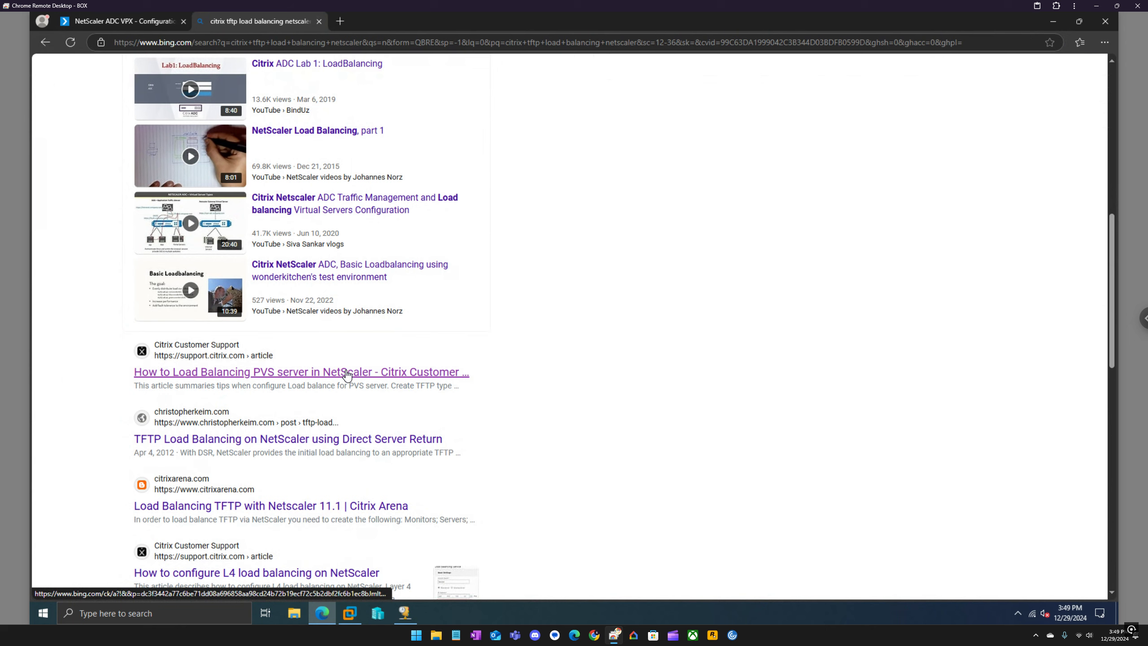
scroll(346, 374, "down", 3)
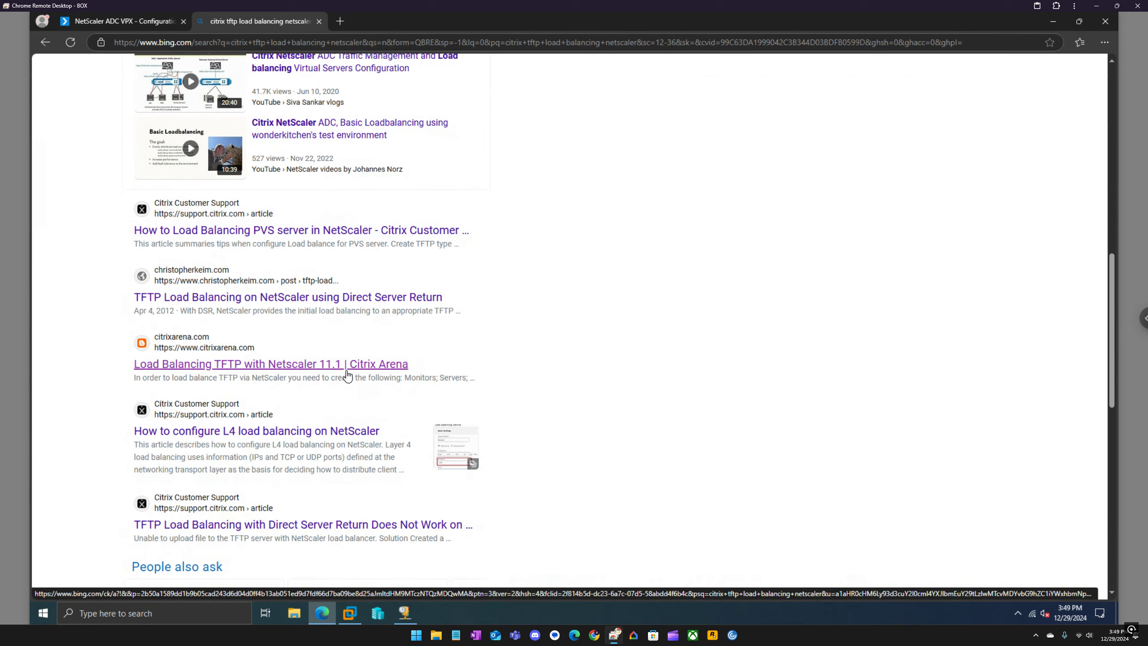
scroll(346, 375, "down", 2)
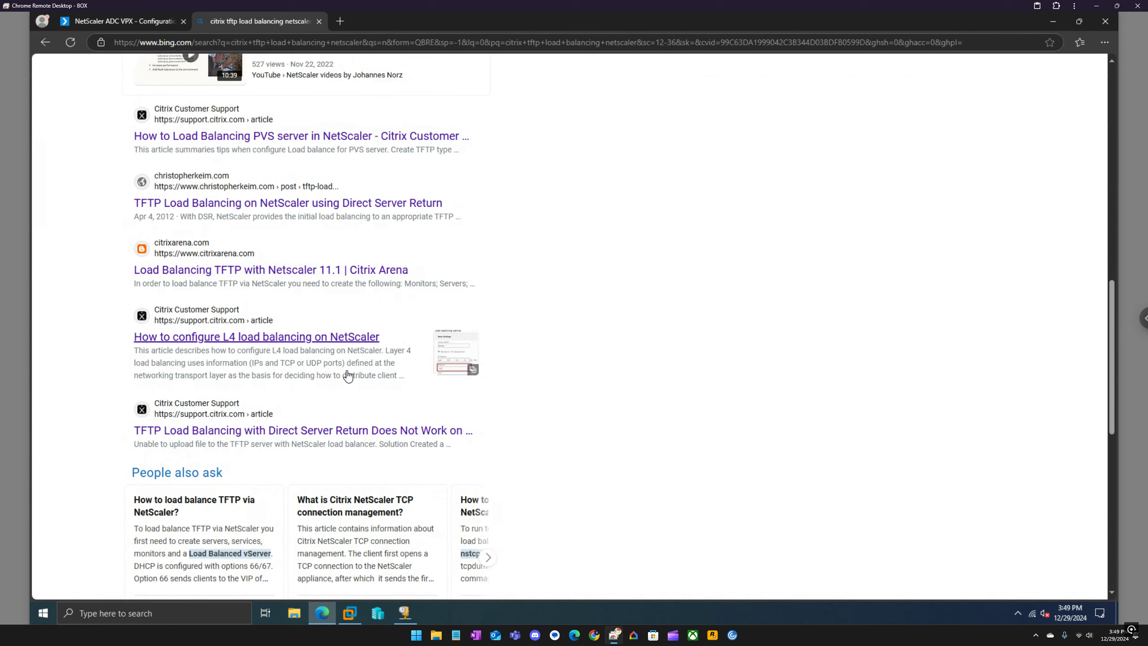
scroll(347, 376, "down", 5)
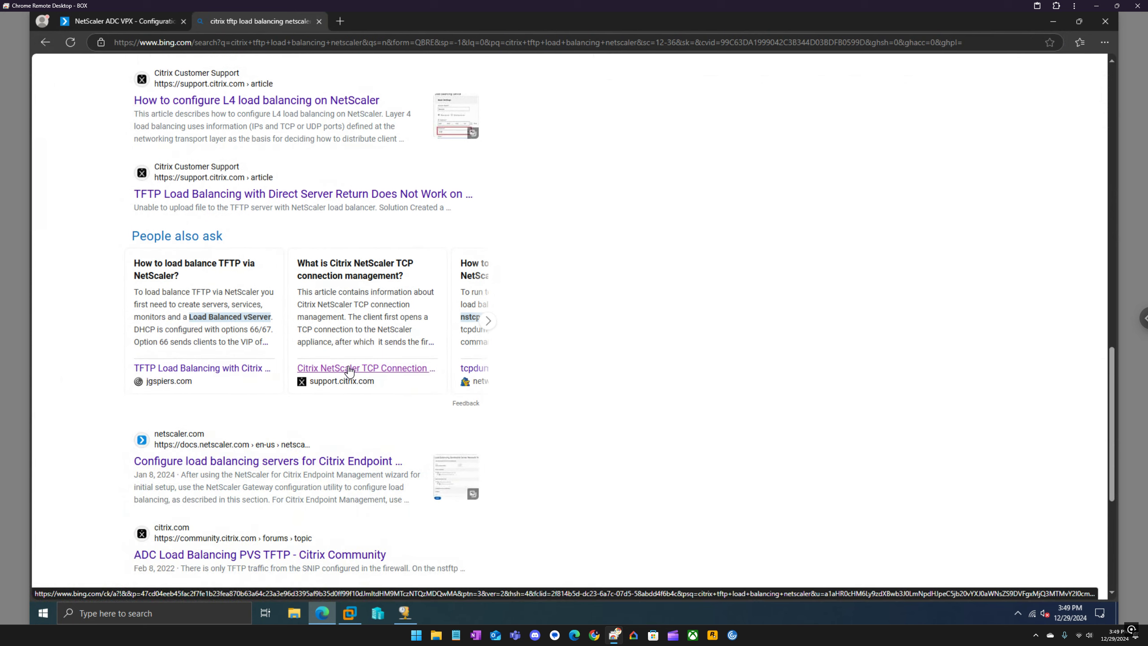
scroll(349, 371, "down", 4)
scroll(348, 367, "up", 9)
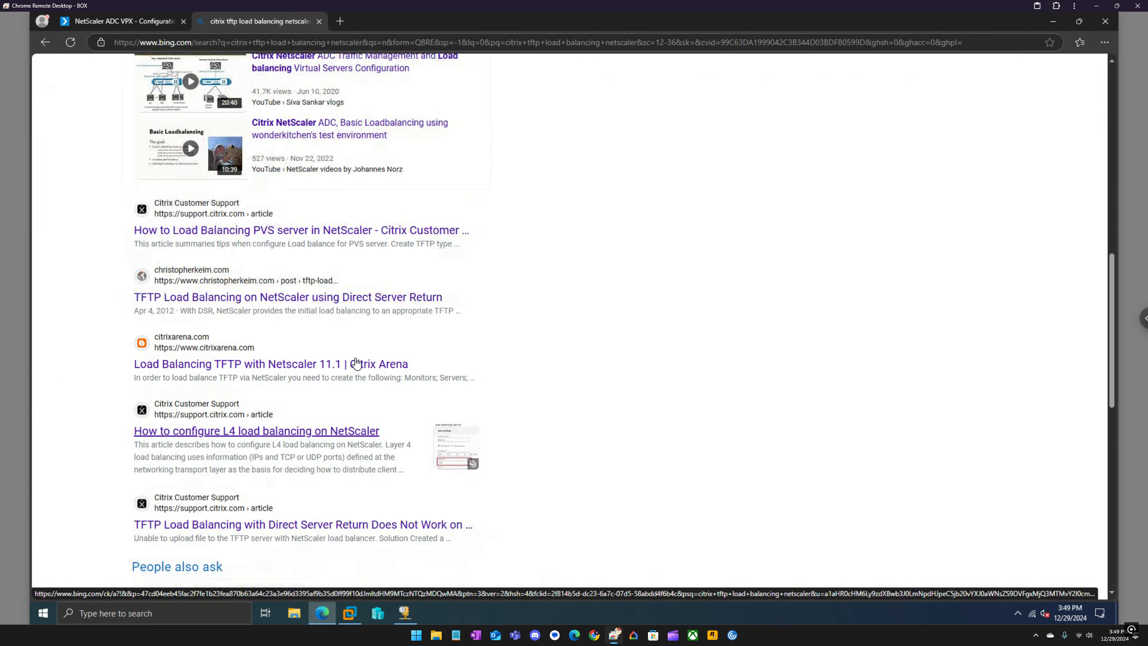
scroll(356, 363, "up", 14)
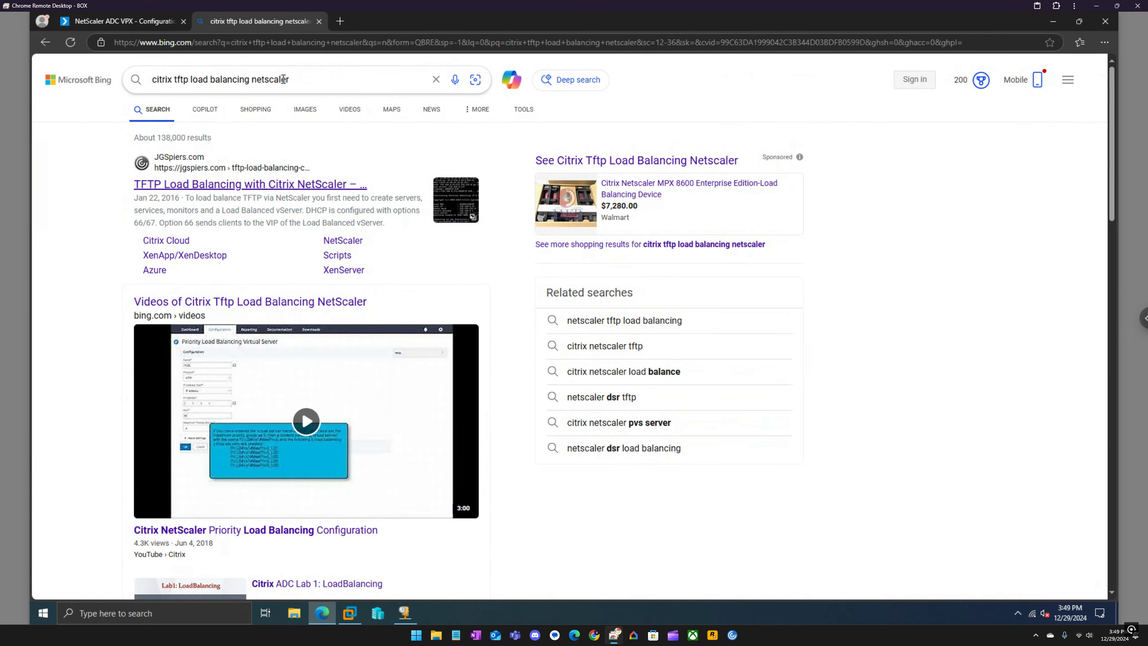
Search the web for "citrix tftp load balance for pvs" instead.
double_click(281, 79)
key("BackSpace")
key("BackSpace")
key("BackSpace")
key("BackSpace")
key("BackSpace")
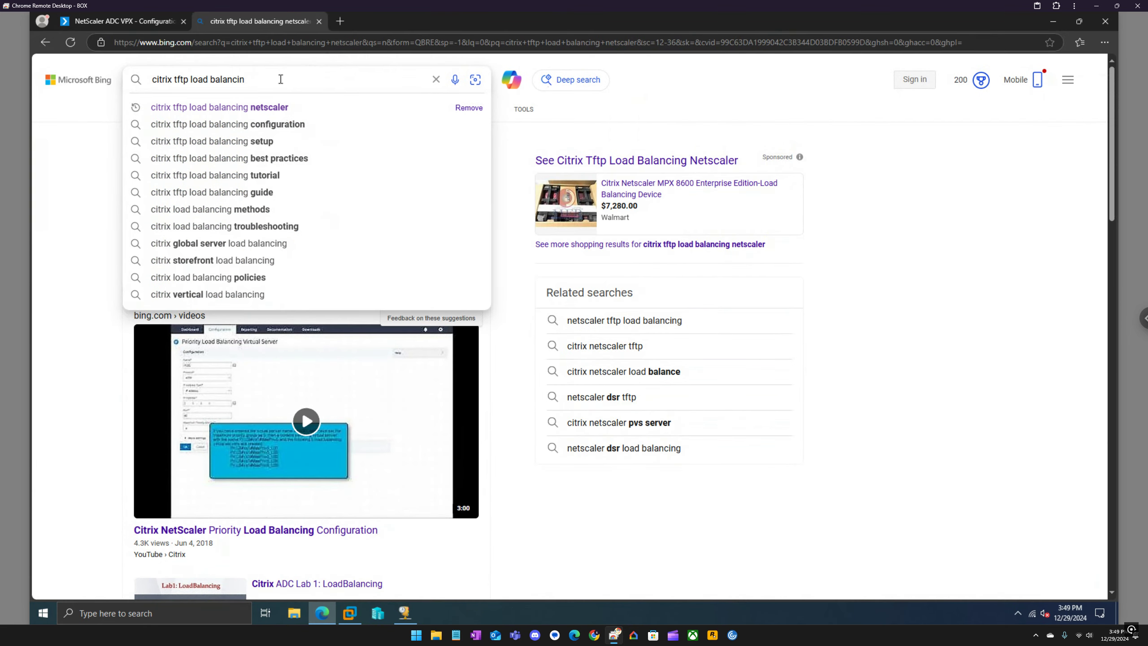
type("e for pvs")
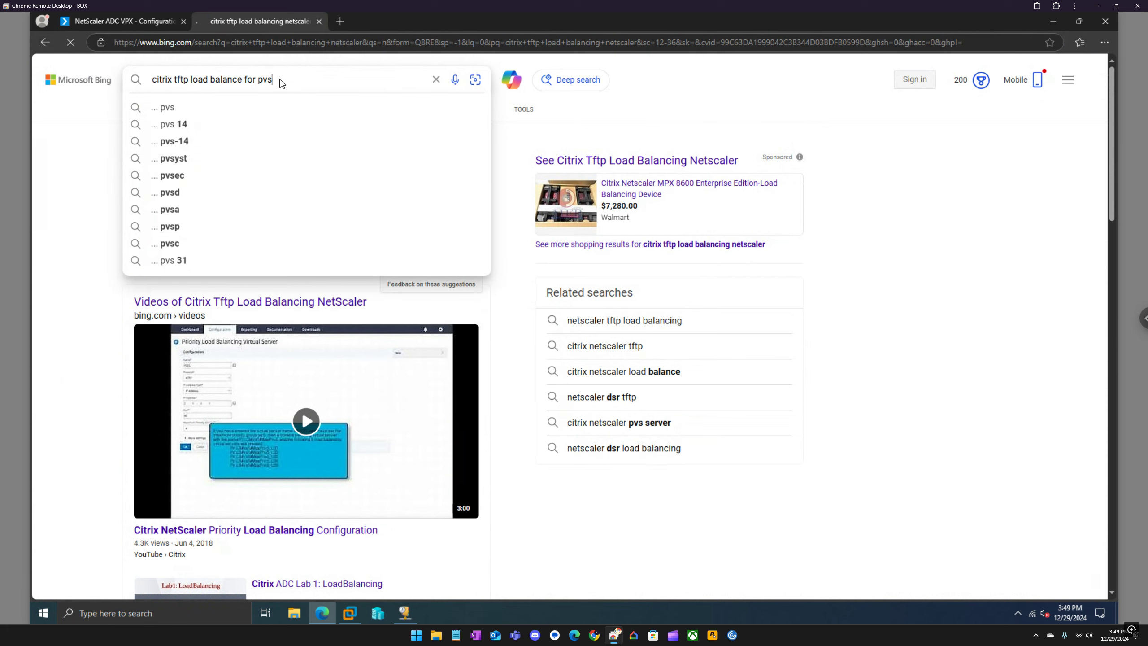
key("Return")
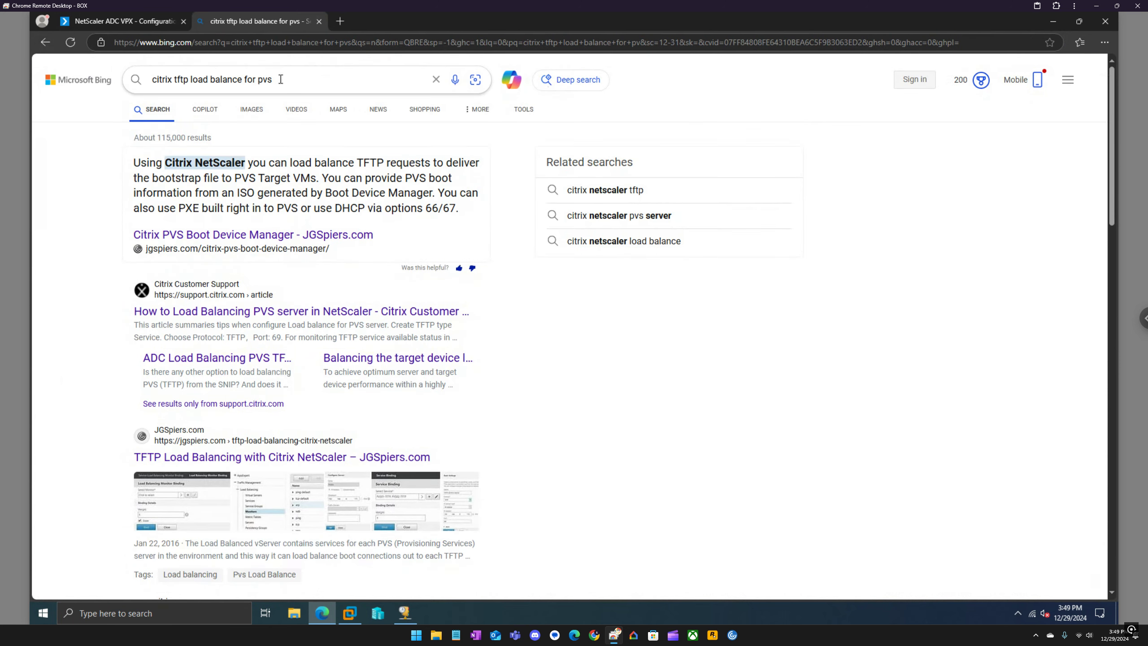
Read the Citrix Community thread "ADC Load Balancing PVS TFTP" and return to the search results.
scroll(281, 145, "down", 4)
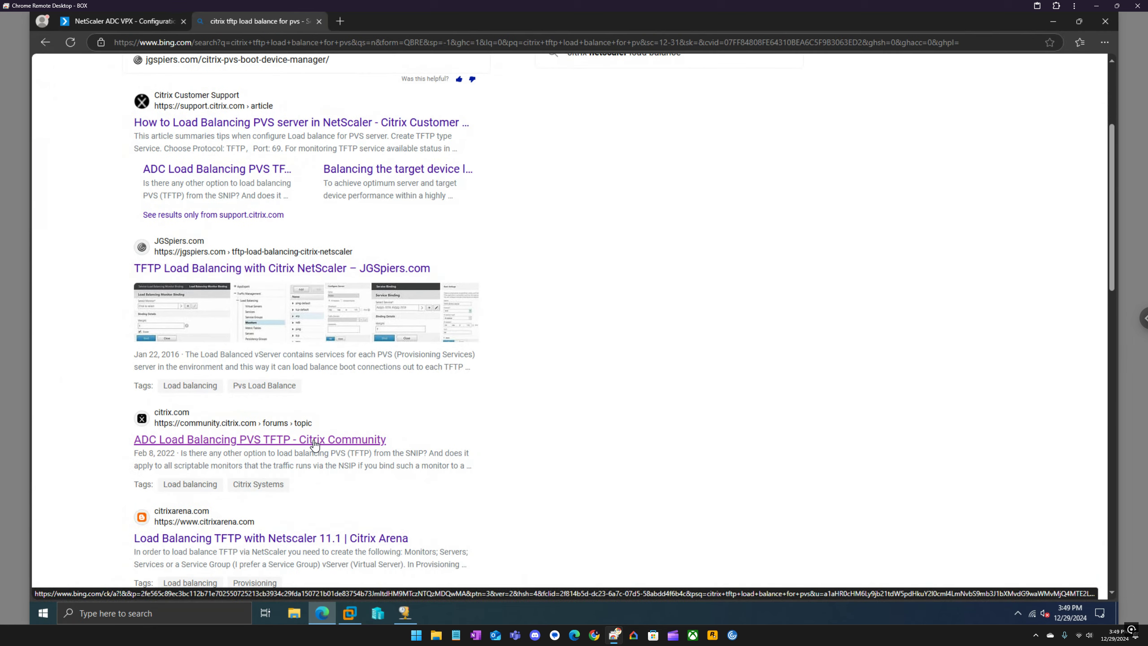
left_click(315, 444)
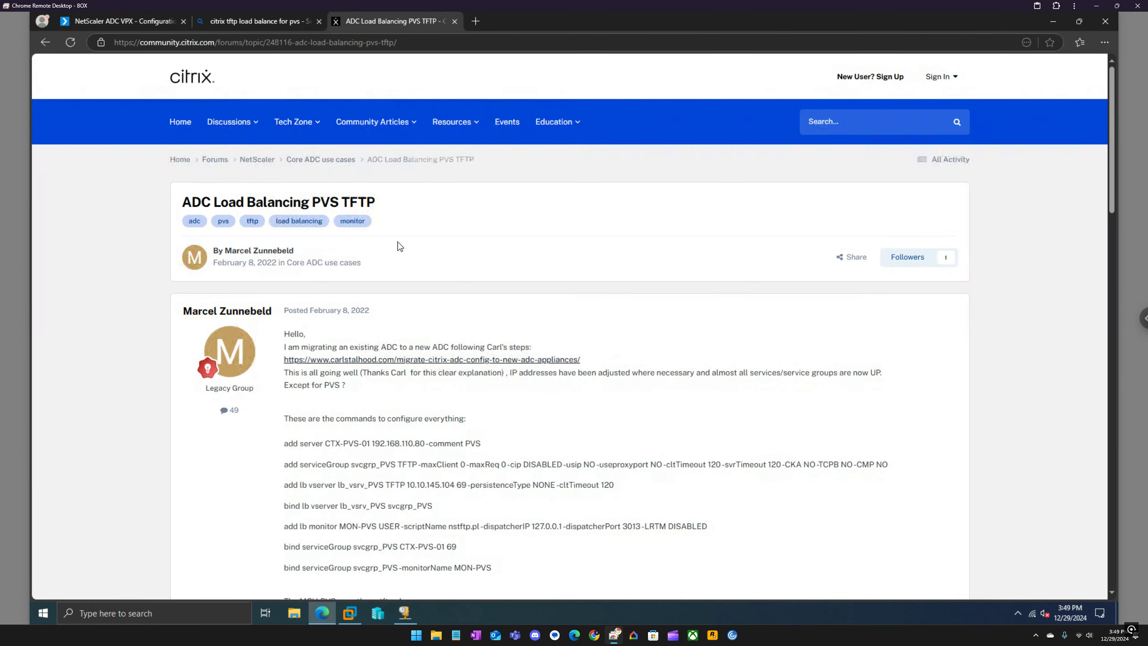
scroll(400, 246, "down", 3)
scroll(399, 246, "down", 9)
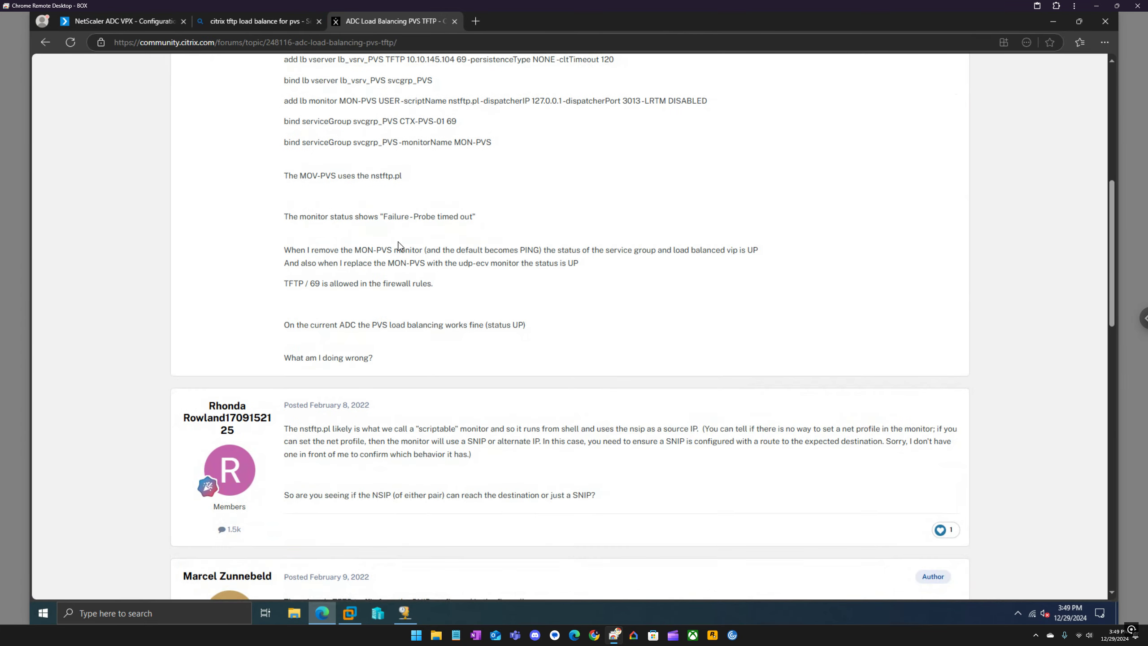
left_click(45, 42)
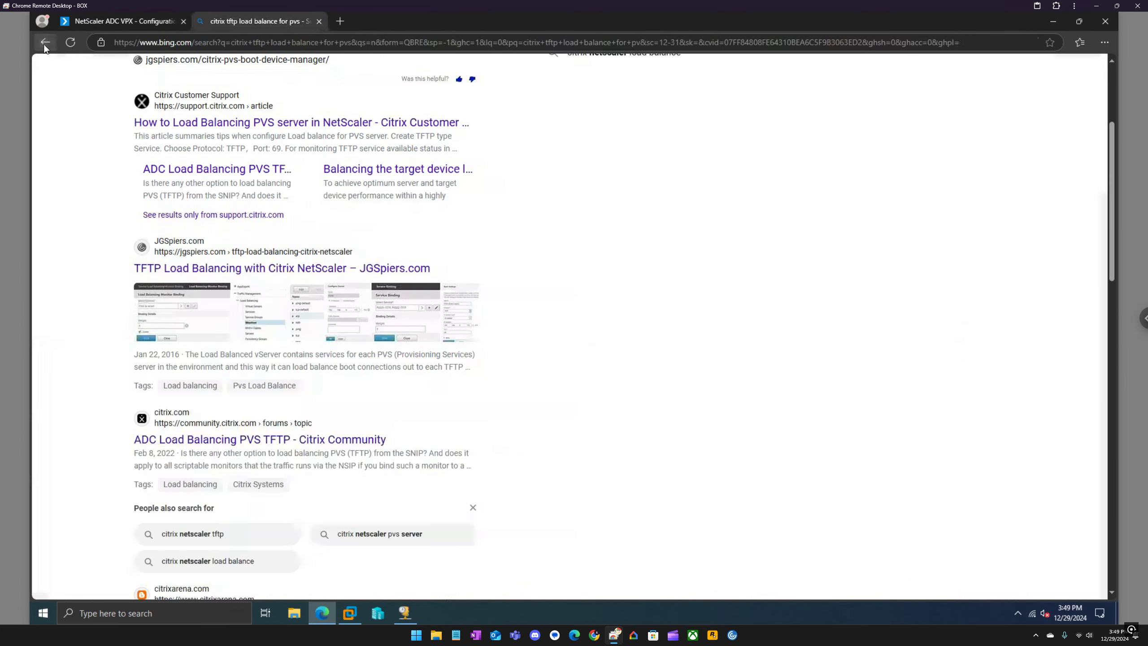
Look through the remaining Bing results for an article on Citrix PVS TFTP load balancing.
scroll(290, 252, "down", 5)
scroll(291, 252, "down", 9)
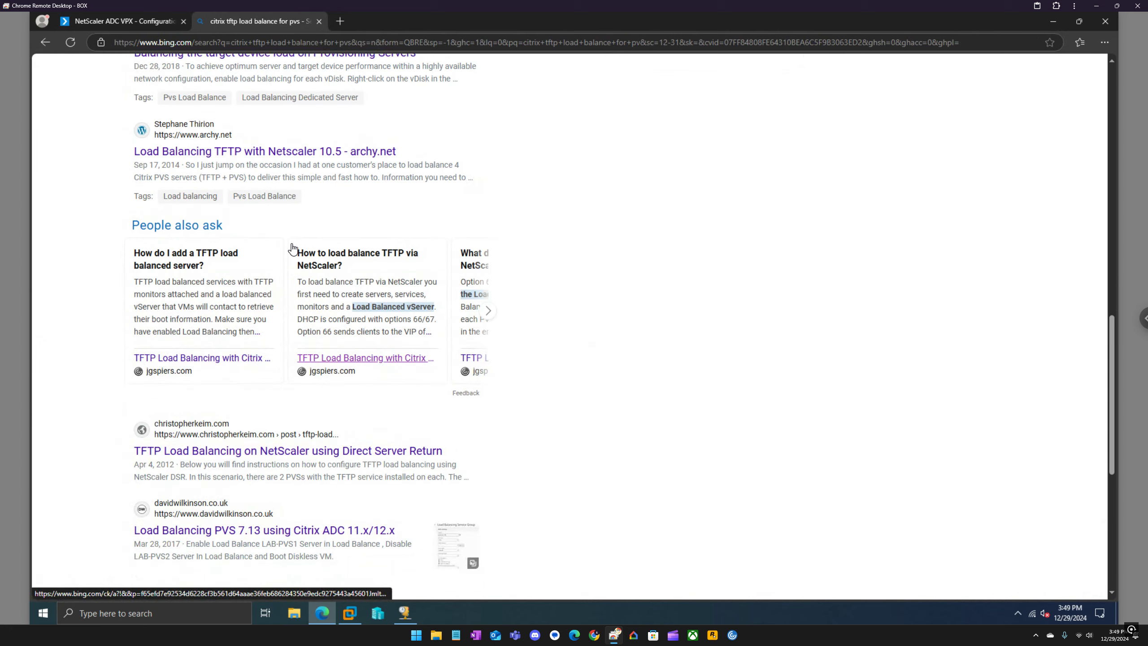
scroll(292, 248, "down", 6)
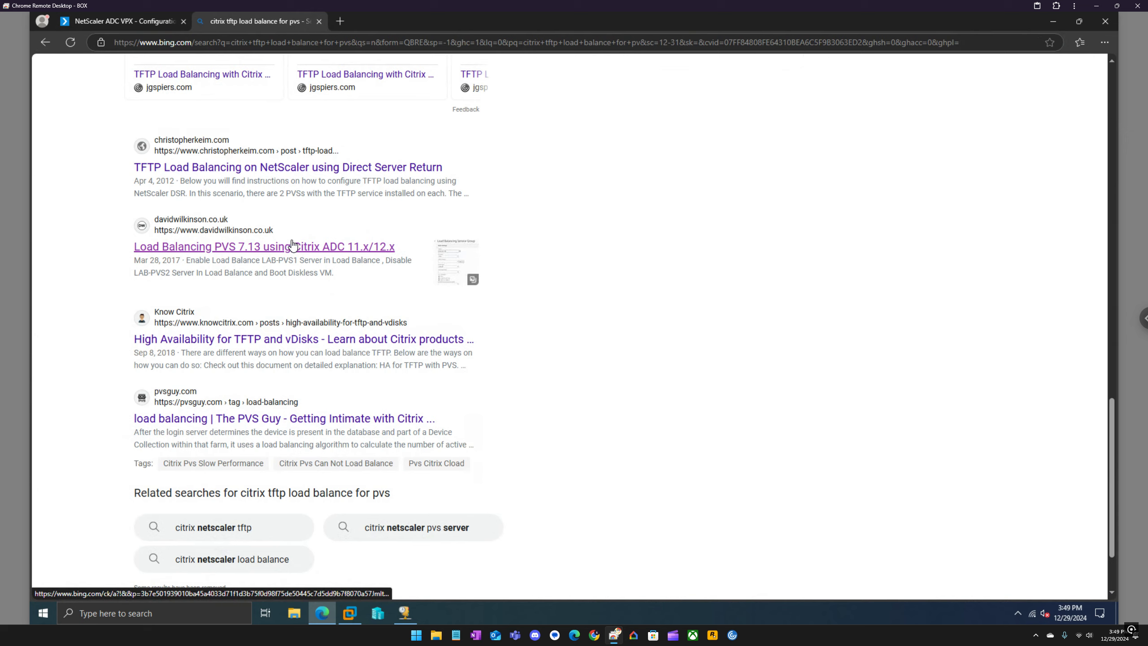
scroll(291, 246, "up", 20)
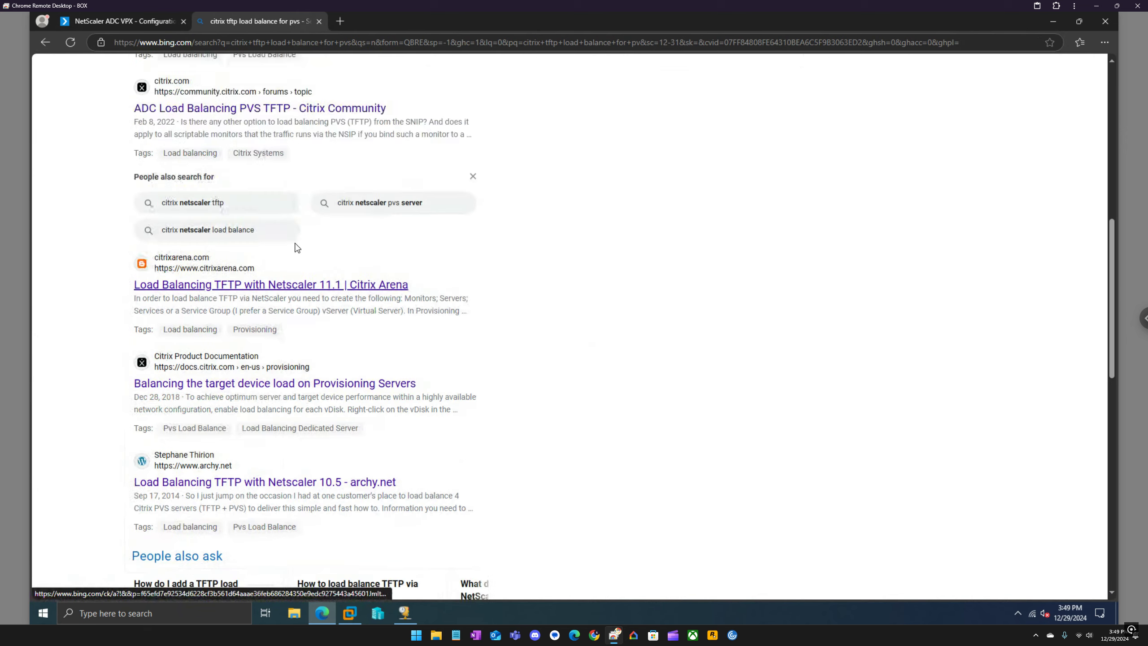
scroll(296, 247, "up", 3)
Copy the current search query and run "citrix tftp load balance for pvs" on Google instead of Bing.
left_click(281, 82)
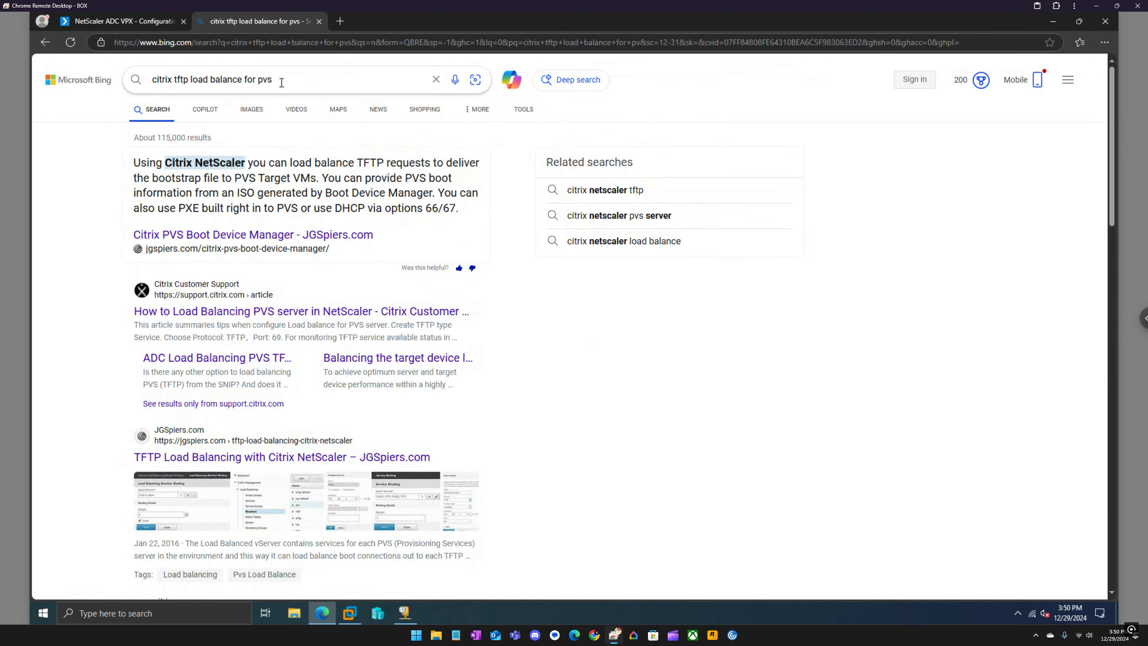
triple_click(281, 82)
left_click(246, 40)
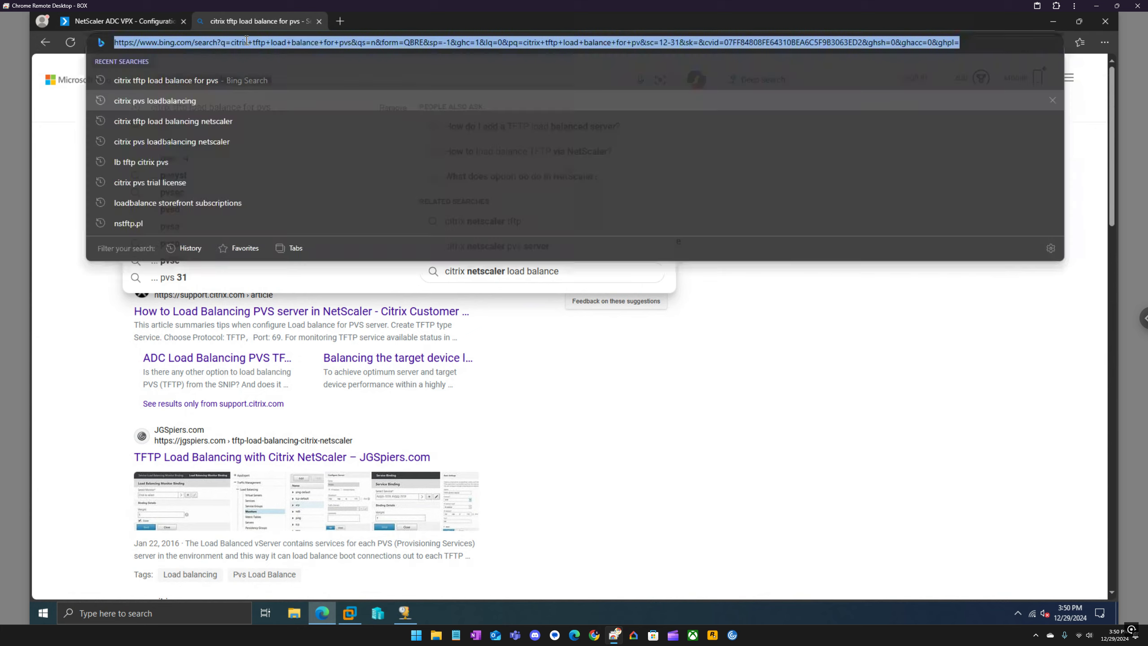
type("googl")
key("Return")
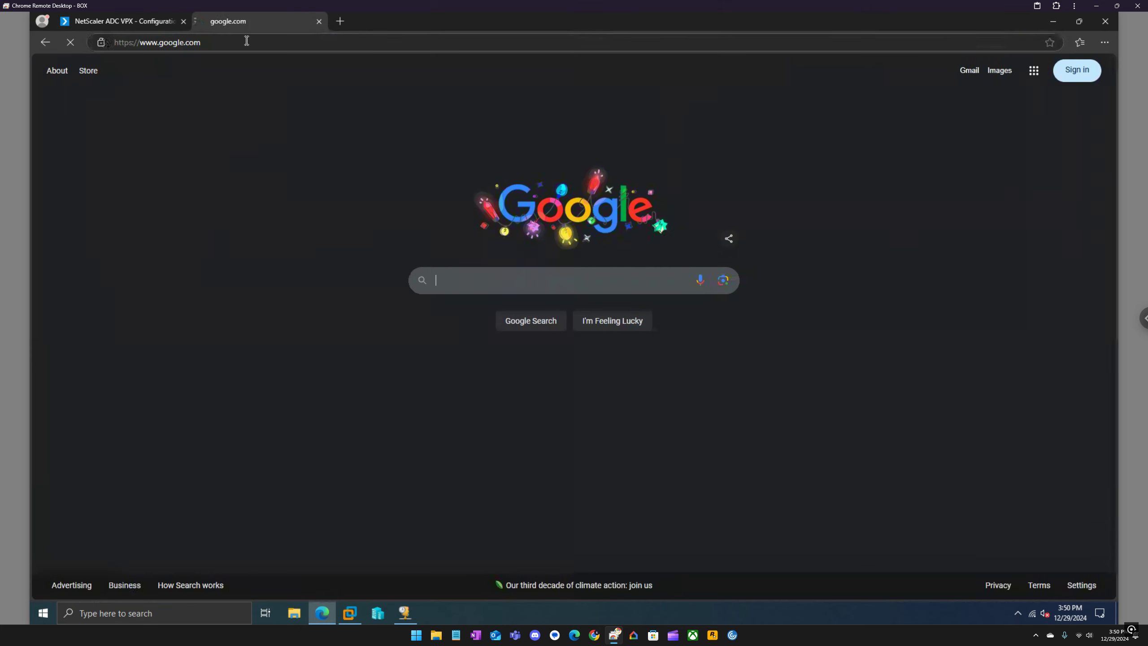
left_click(461, 277)
type("citrix tftp load balance for pvs")
key("Return")
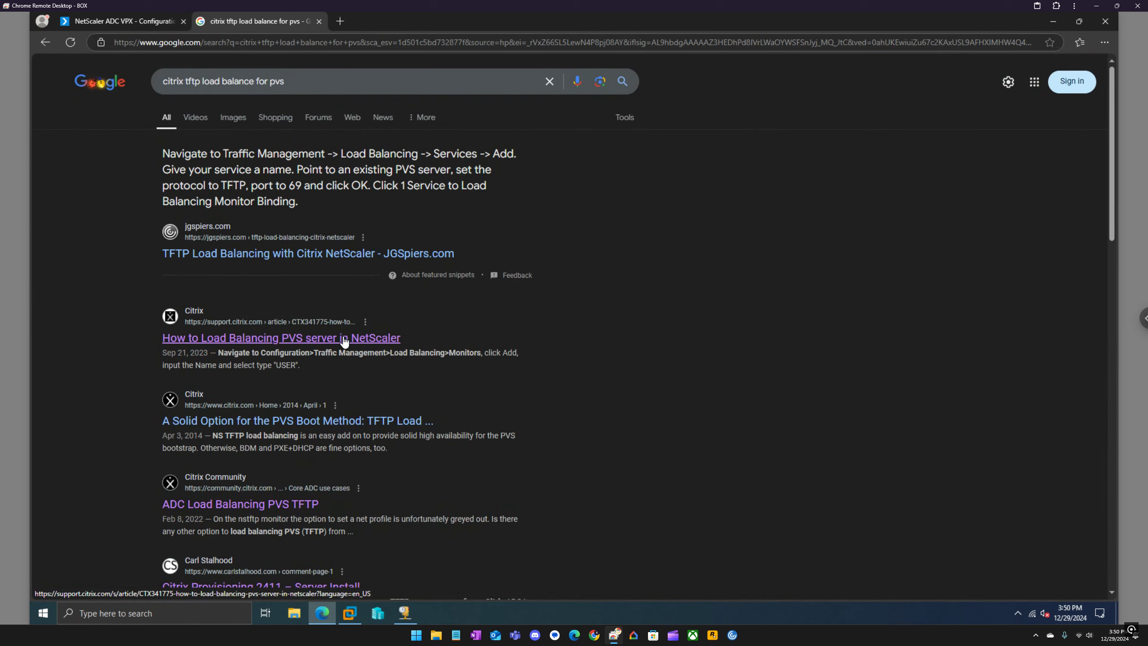
Open the Citrix article "How to Load Balancing PVS server in NetScaler" and read its instructions on the TFTP service, virtual server and monitor.
left_click(306, 339)
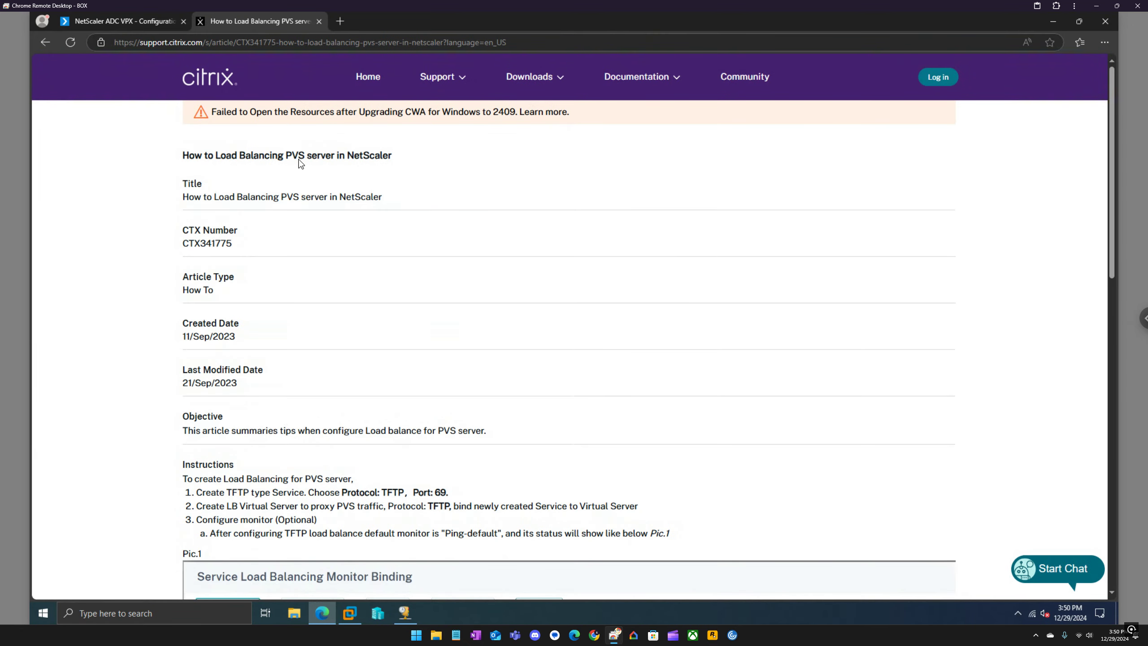
scroll(358, 248, "down", 2)
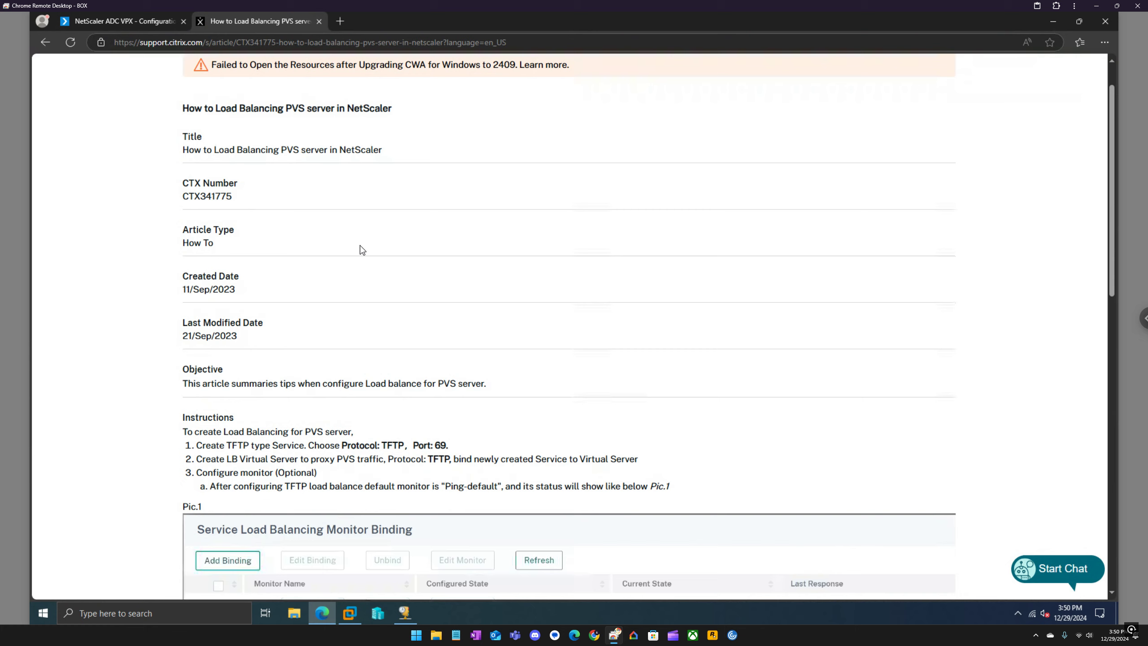
scroll(361, 251, "down", 2)
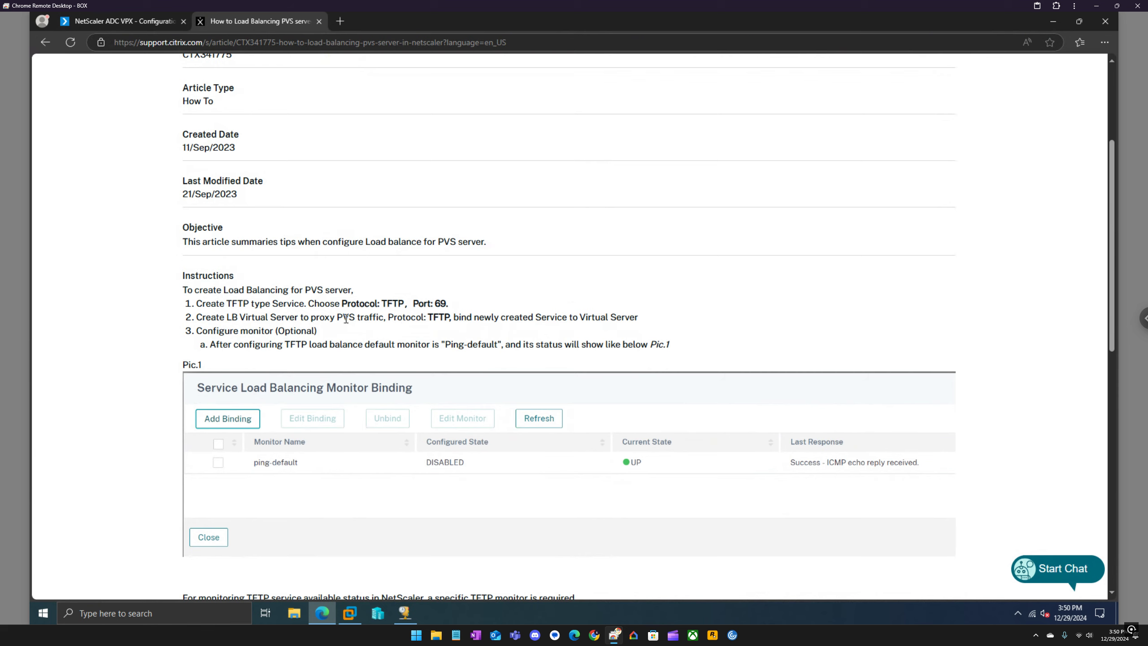
scroll(348, 318, "down", 1)
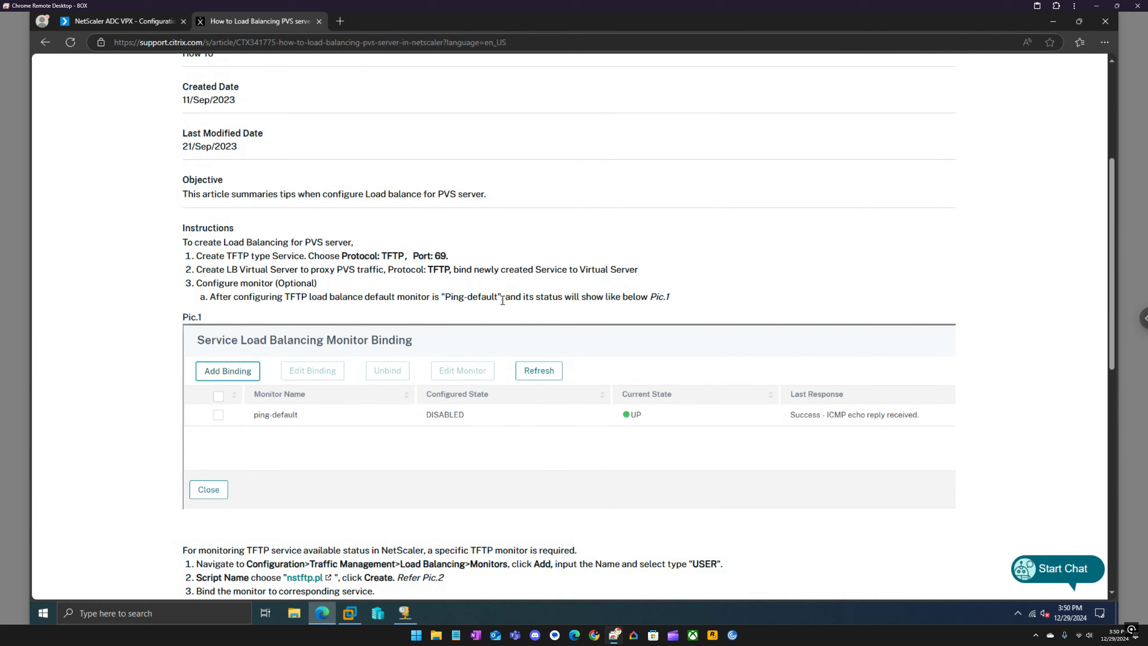
scroll(502, 301, "down", 2)
scroll(453, 440, "down", 2)
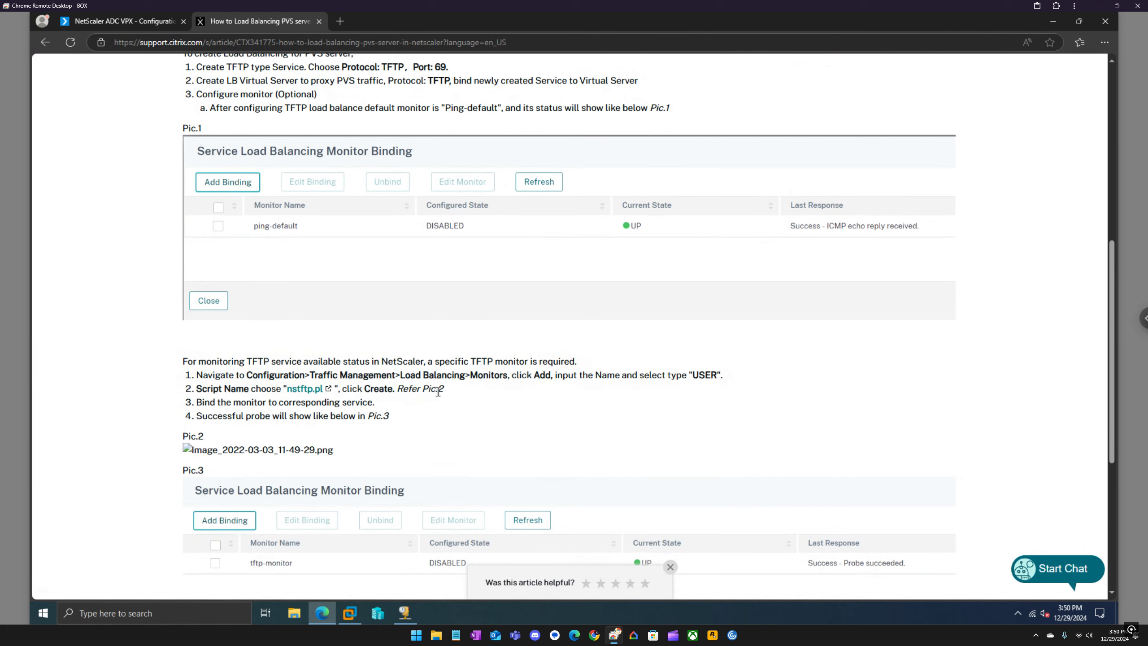
scroll(409, 411, "down", 2)
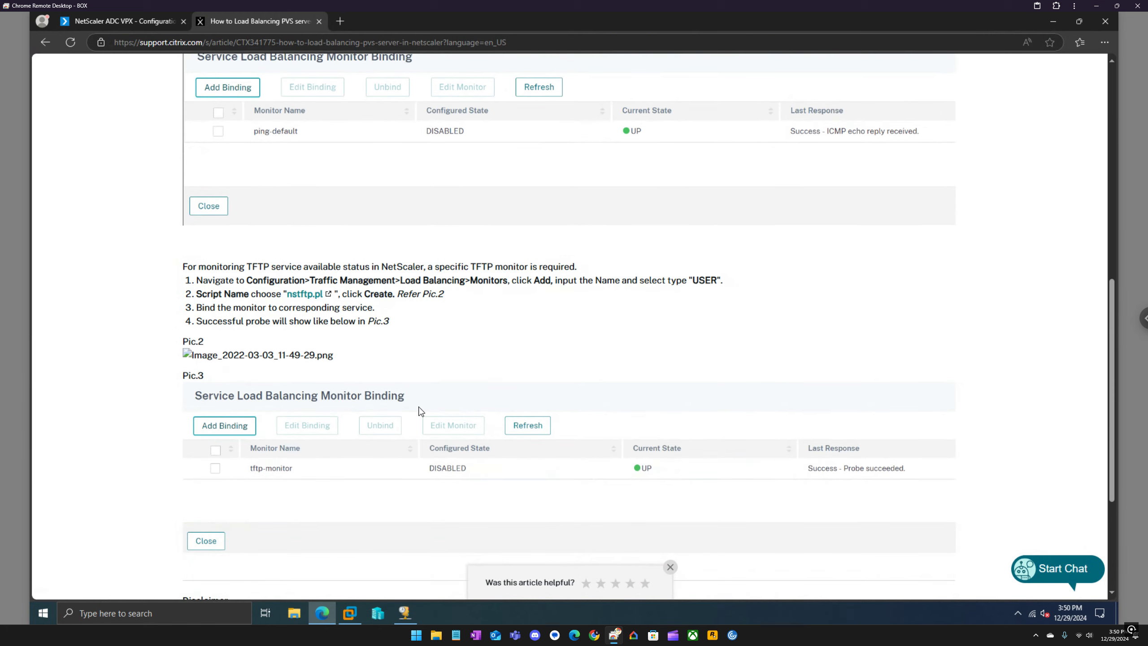
scroll(420, 411, "down", 2)
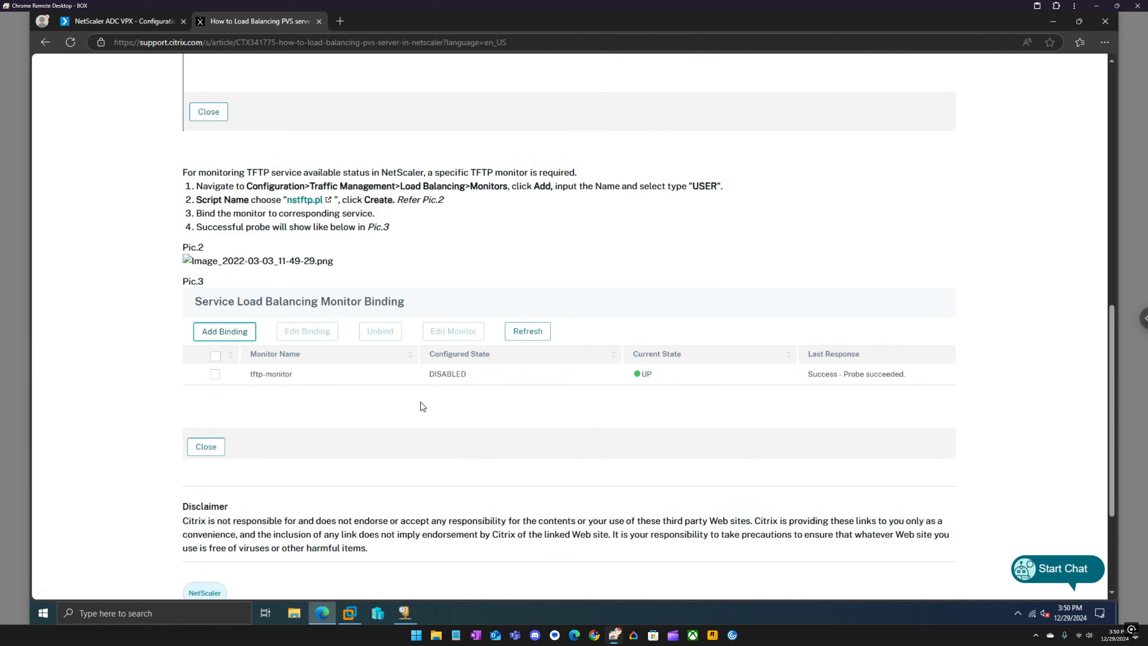
scroll(416, 328, "up", 9)
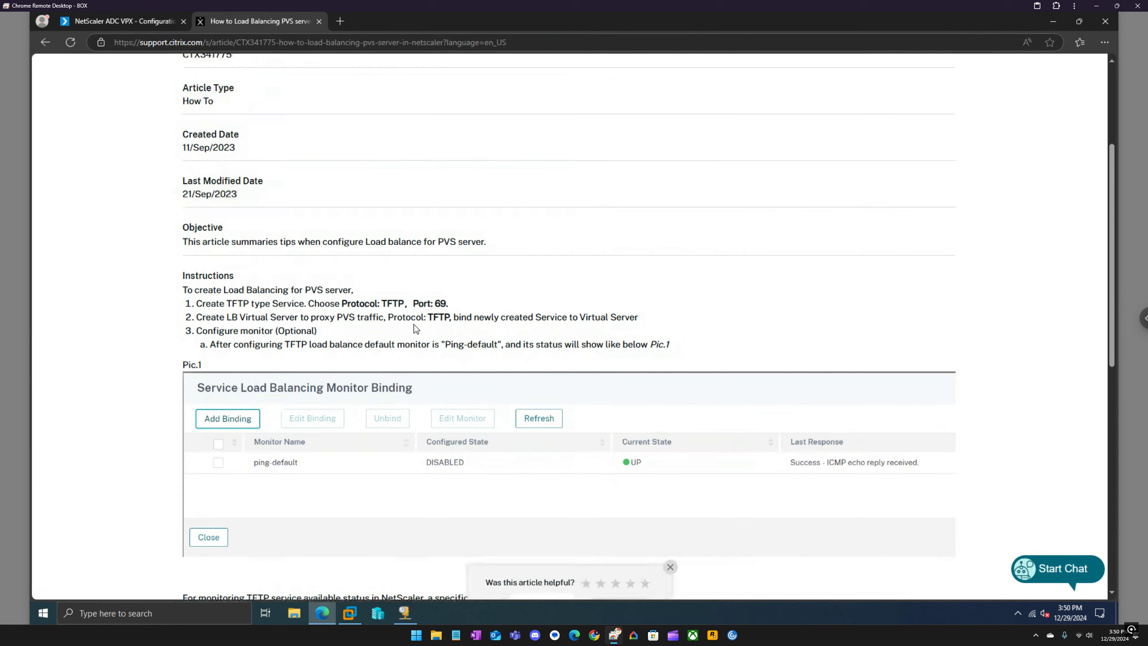
scroll(415, 328, "up", 4)
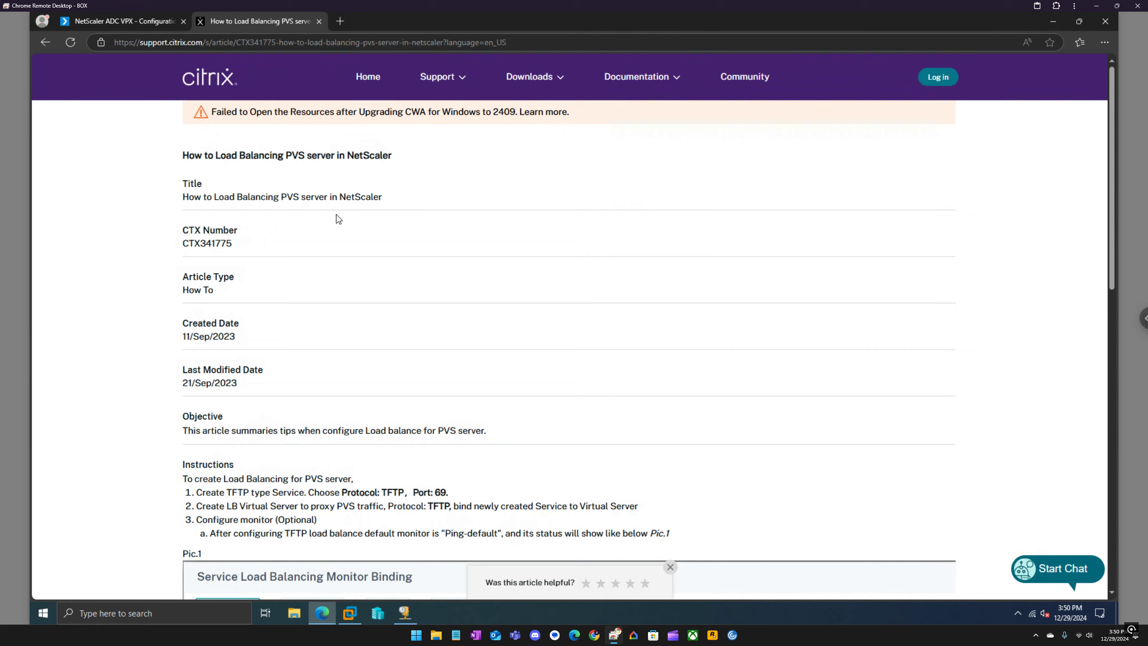
scroll(336, 219, "down", 9)
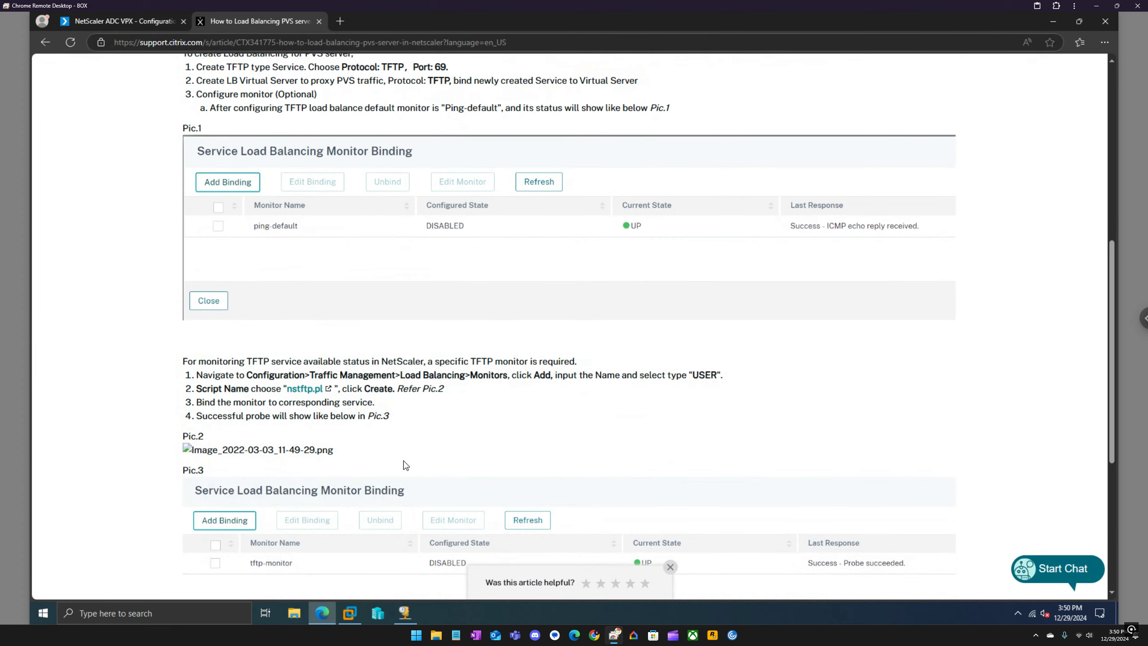
Switch to the DHCP console to review the IPv4 server options for network boot.
left_click(404, 611)
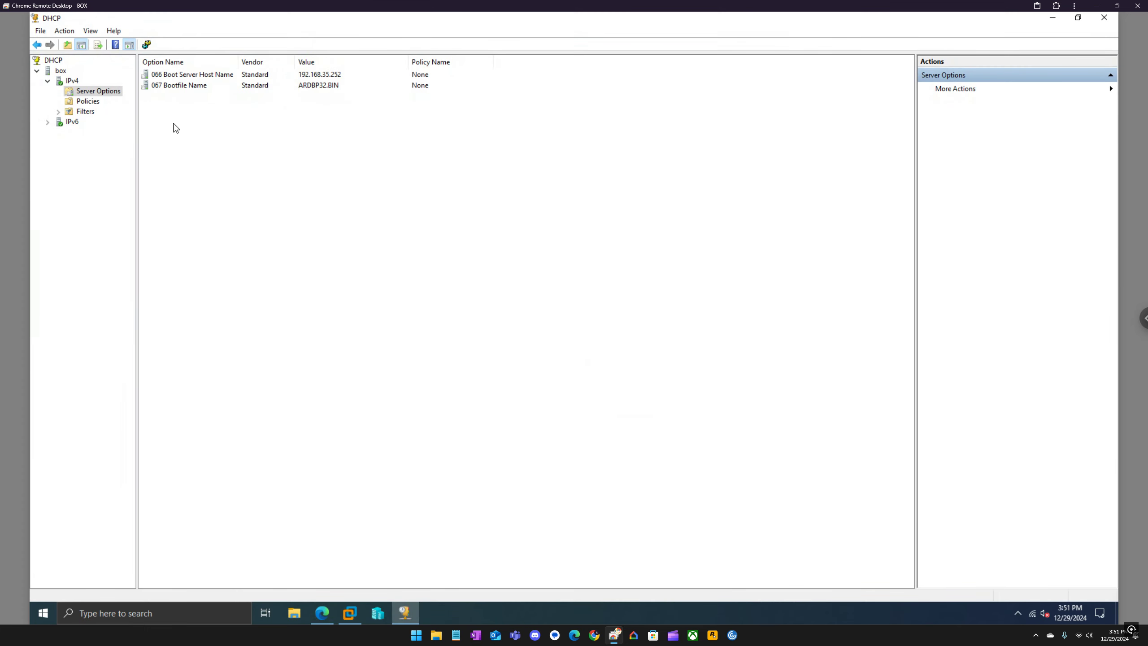